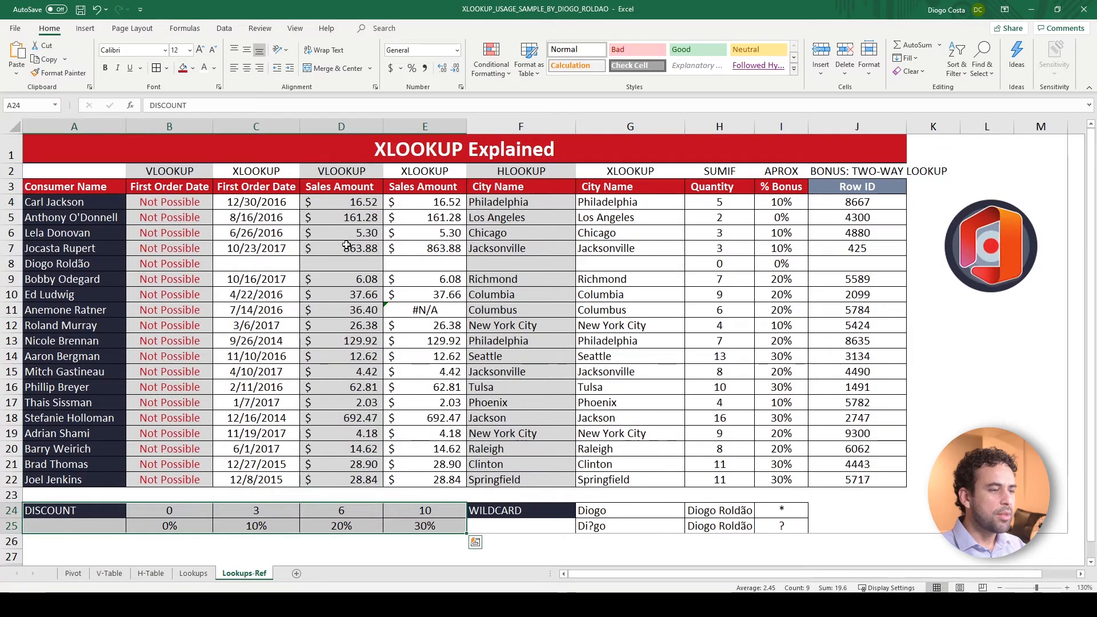
Open the Lookups sheet with the empty lookup columns
click(194, 573)
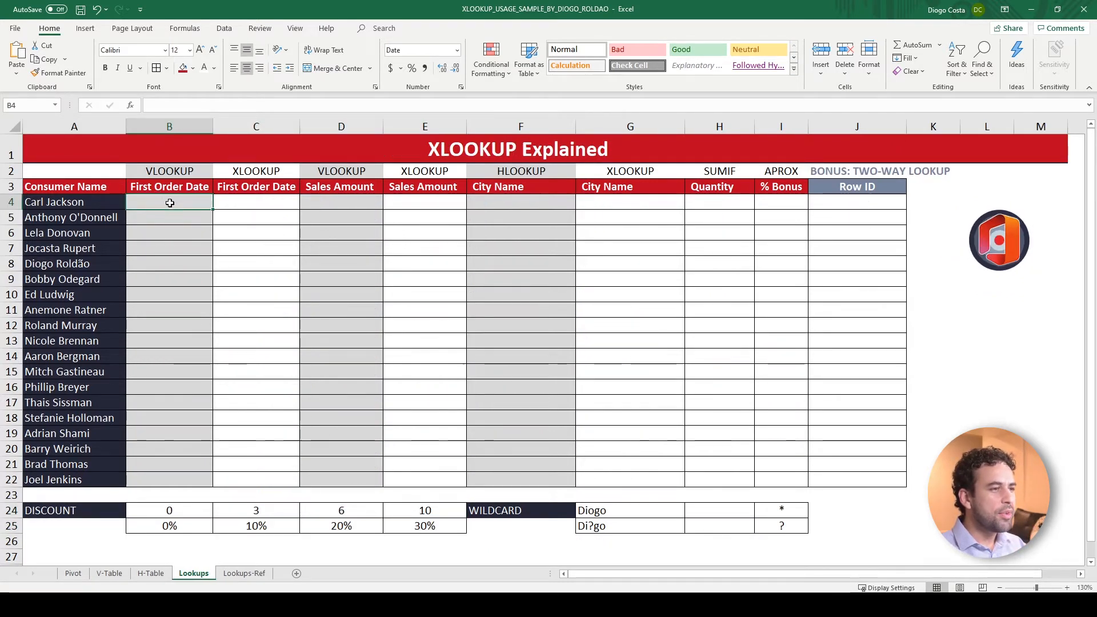
click(72, 209)
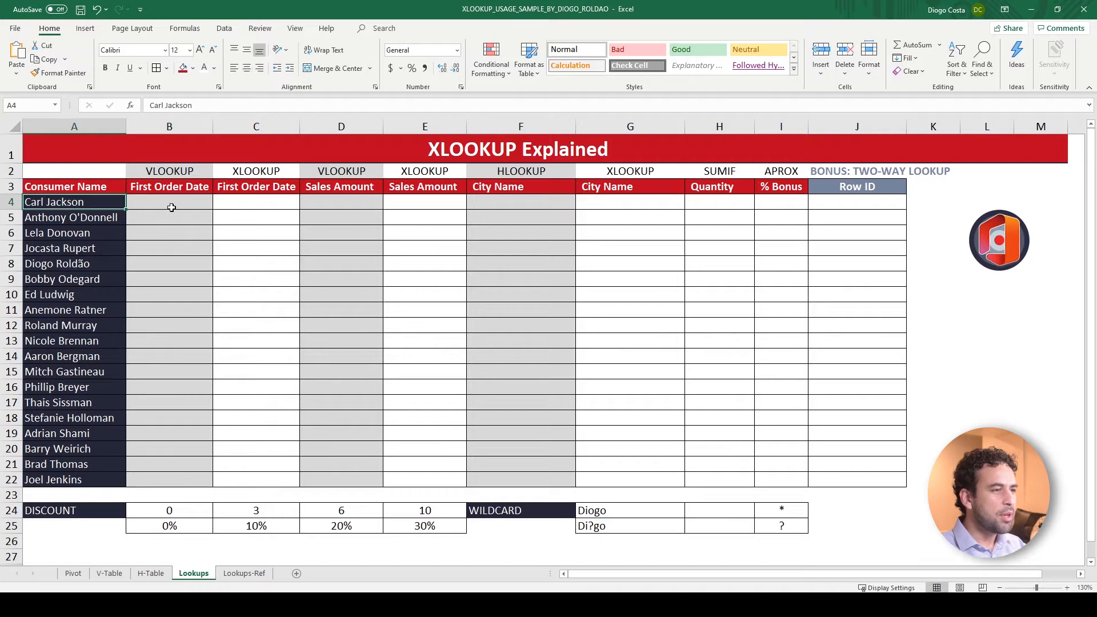
click(169, 208)
text(=vlo)
key(Tab)
click(57, 202)
text(,)
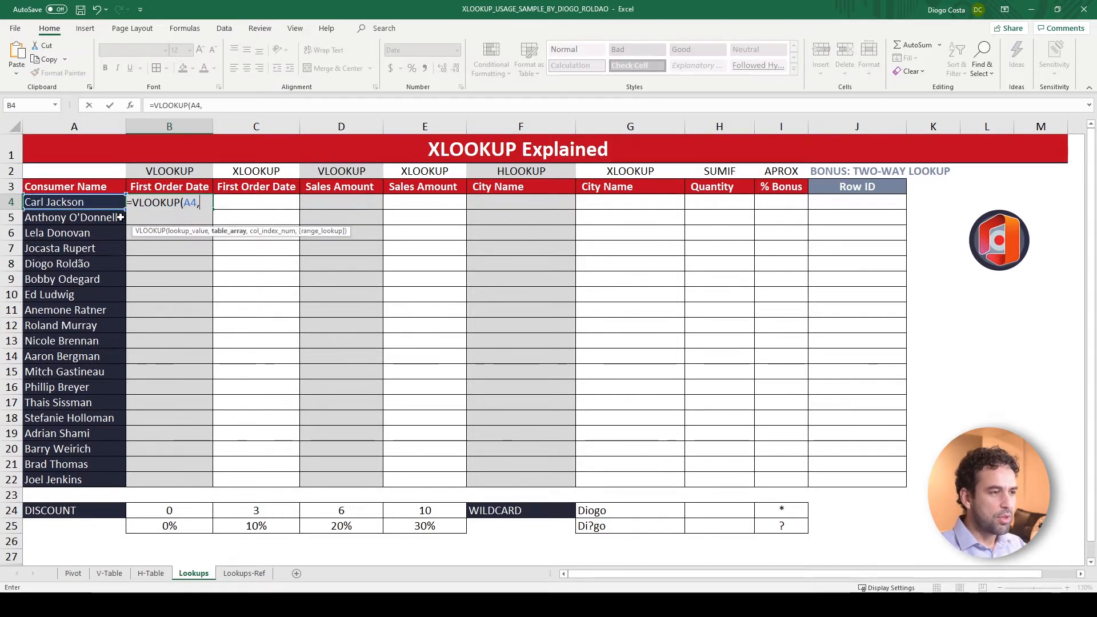
click(110, 573)
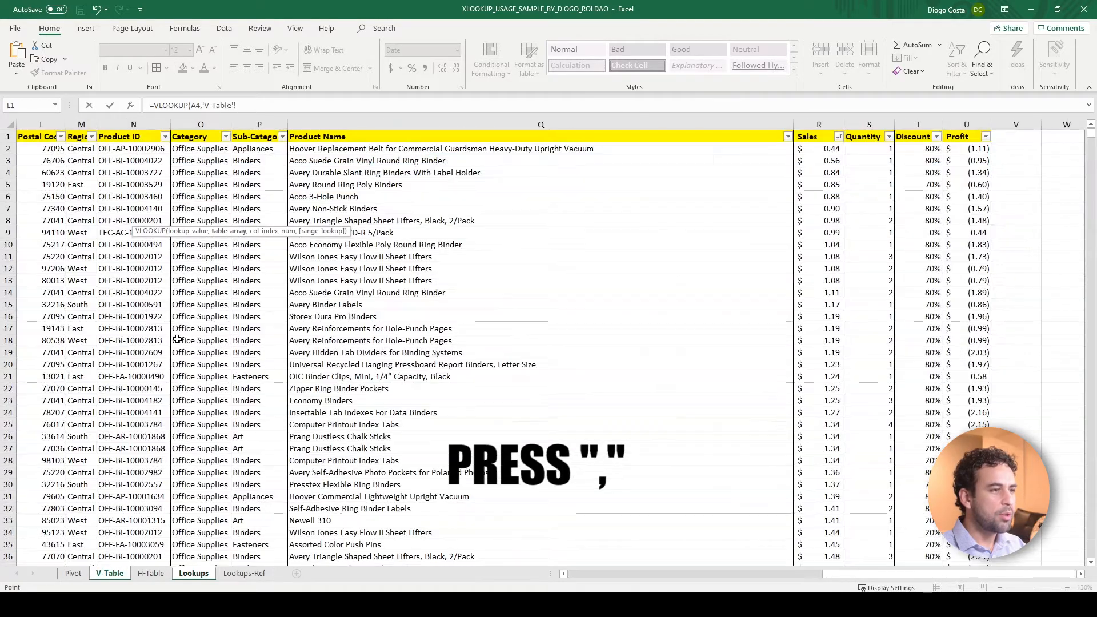
scroll(207, 213, left, 5)
scroll(208, 213, left, 1)
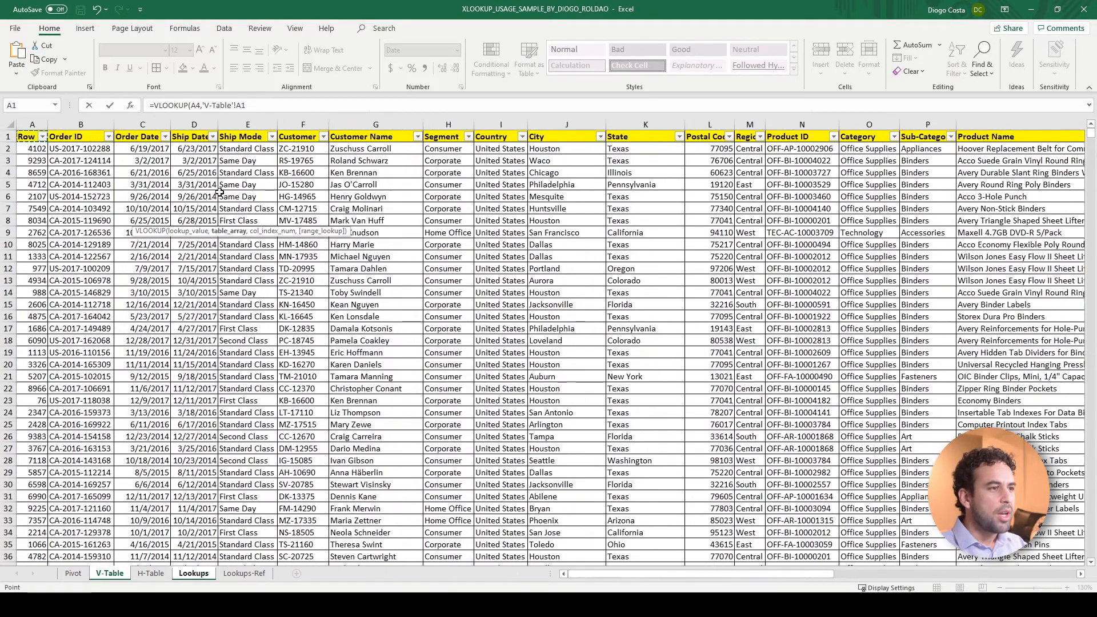
click(364, 124)
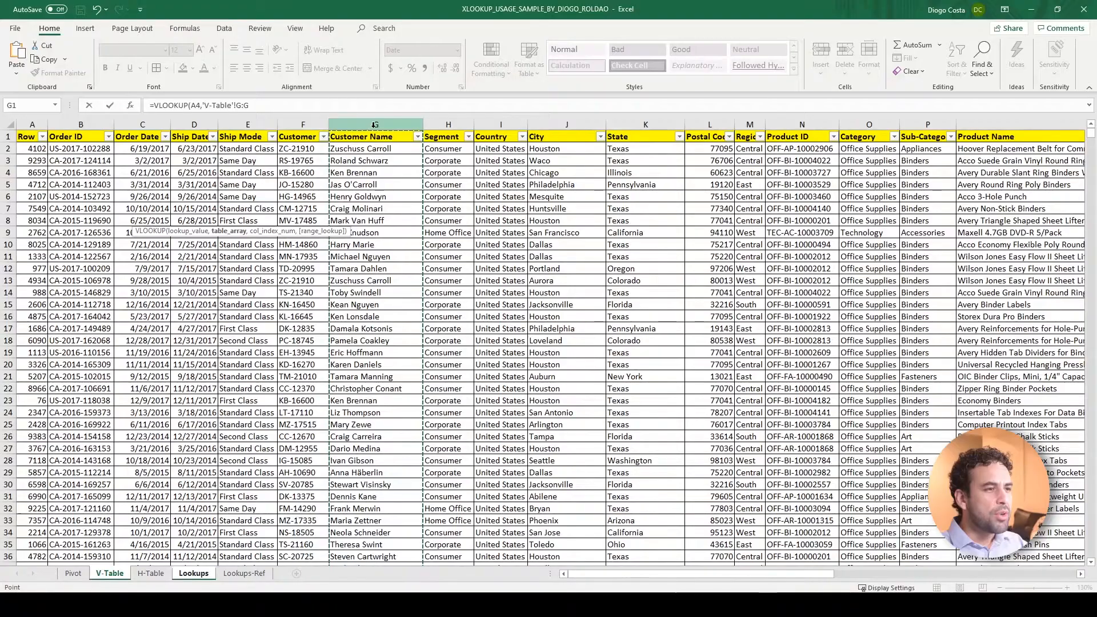
drag(332, 127, 142, 119)
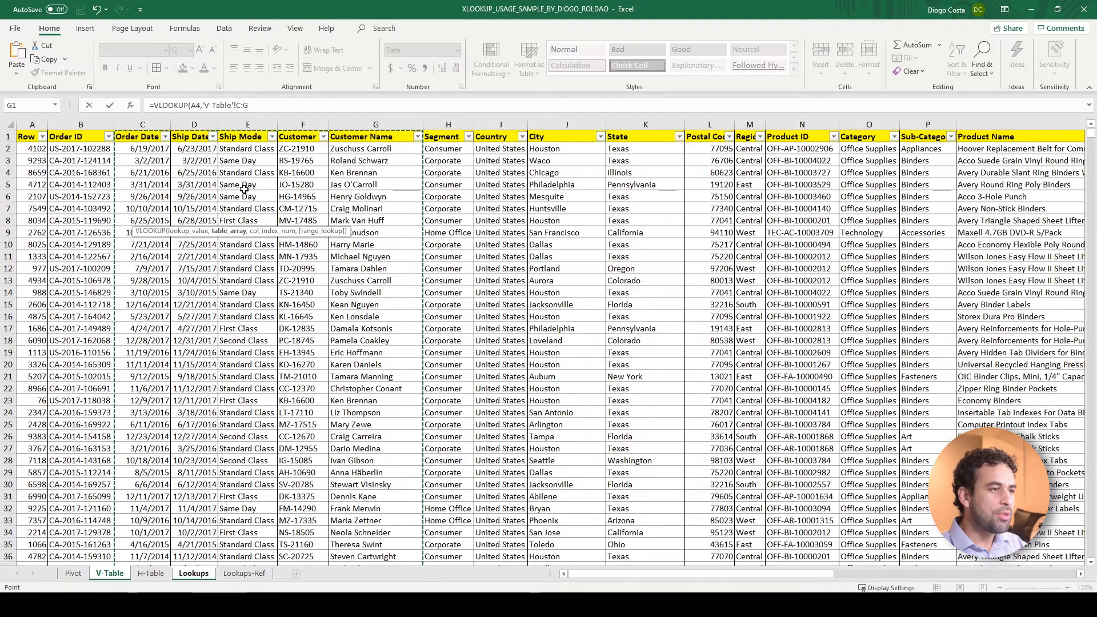
key(Escape)
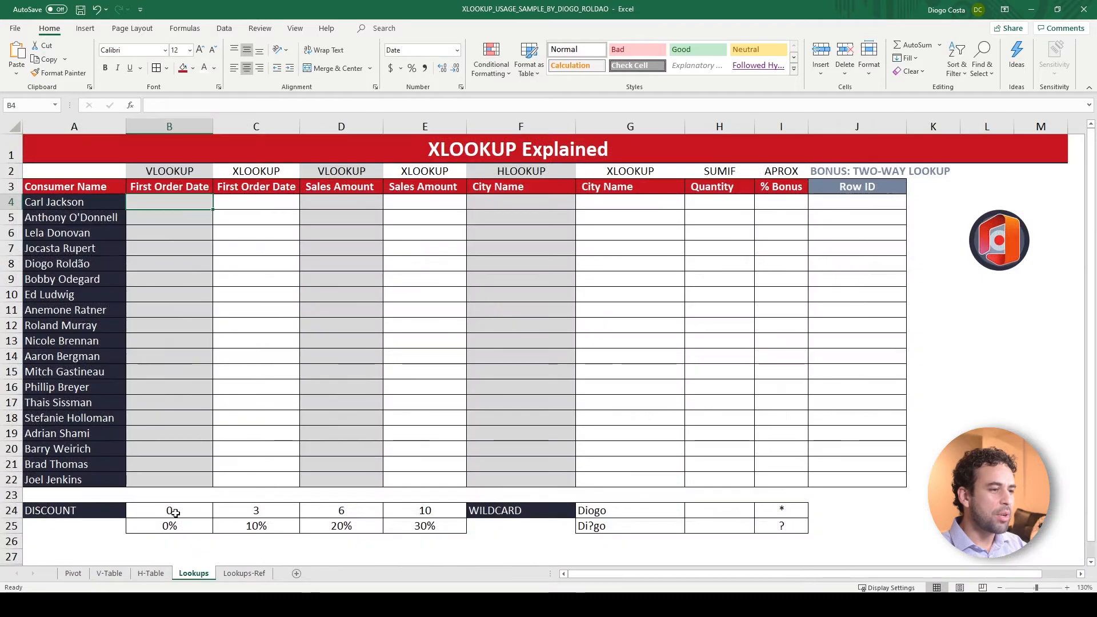
Enter "Not Possible" in B4, the VLOOKUP First Order Date column, and fill it down to B21
text(Not Possible)
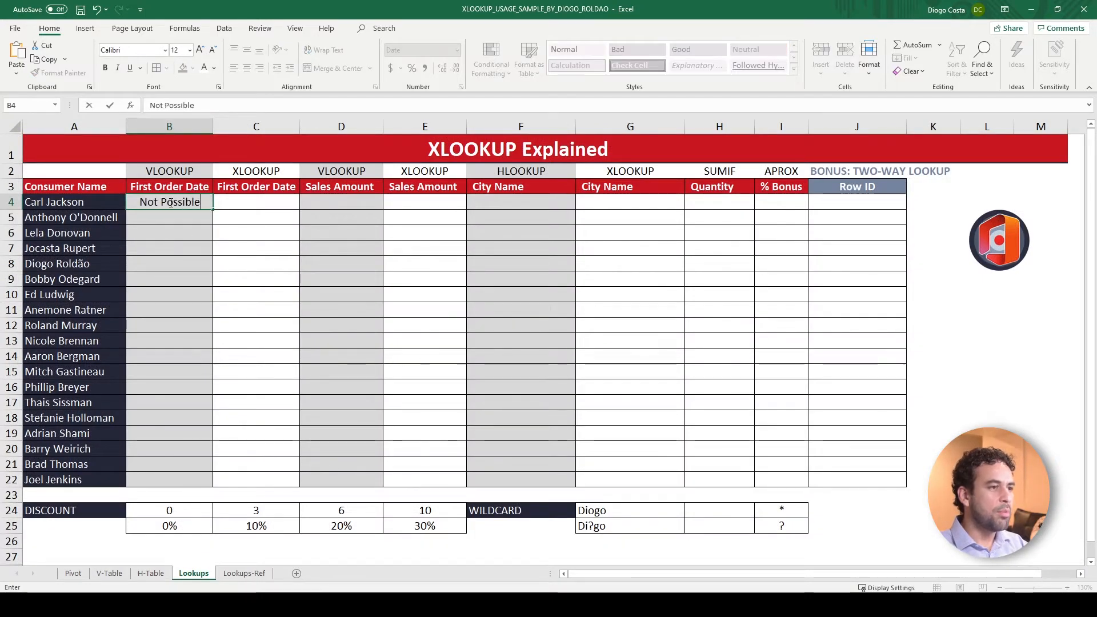
key(Return)
click(202, 205)
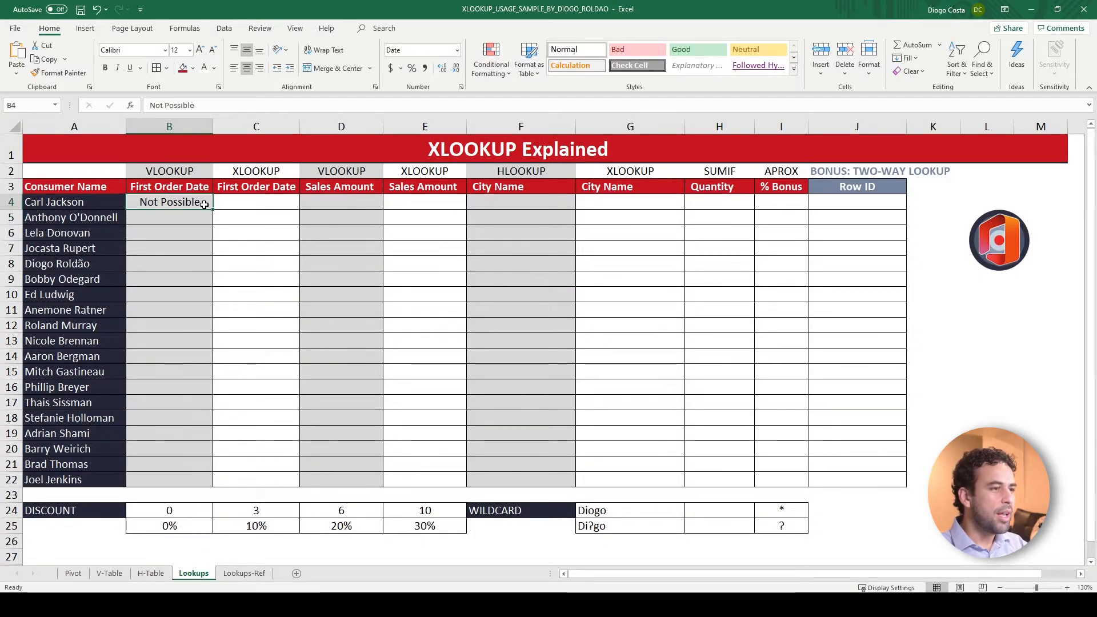
drag(213, 209, 183, 478)
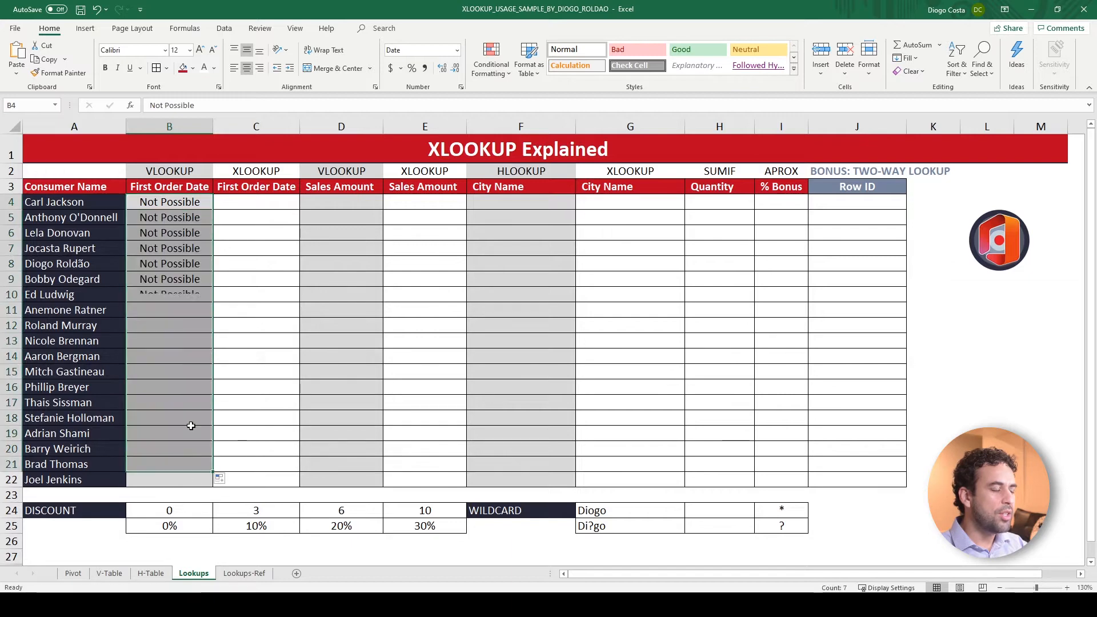
On the V-Table sheet, try moving the Order Date column to directly after Customer Name, and undo the move
click(109, 573)
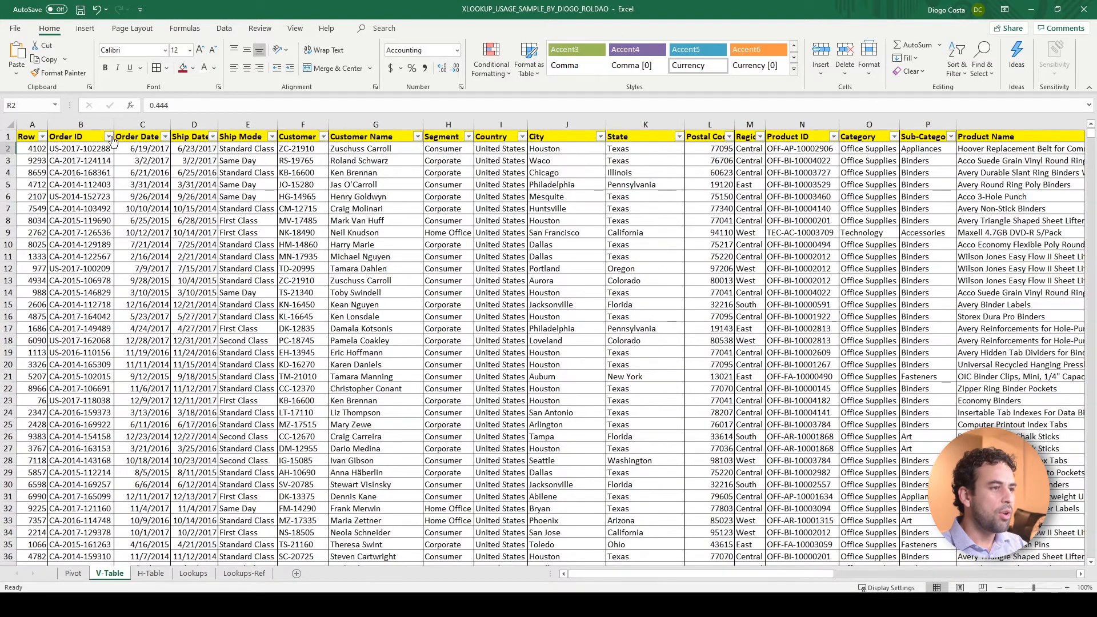
click(160, 123)
key(ctrl+c)
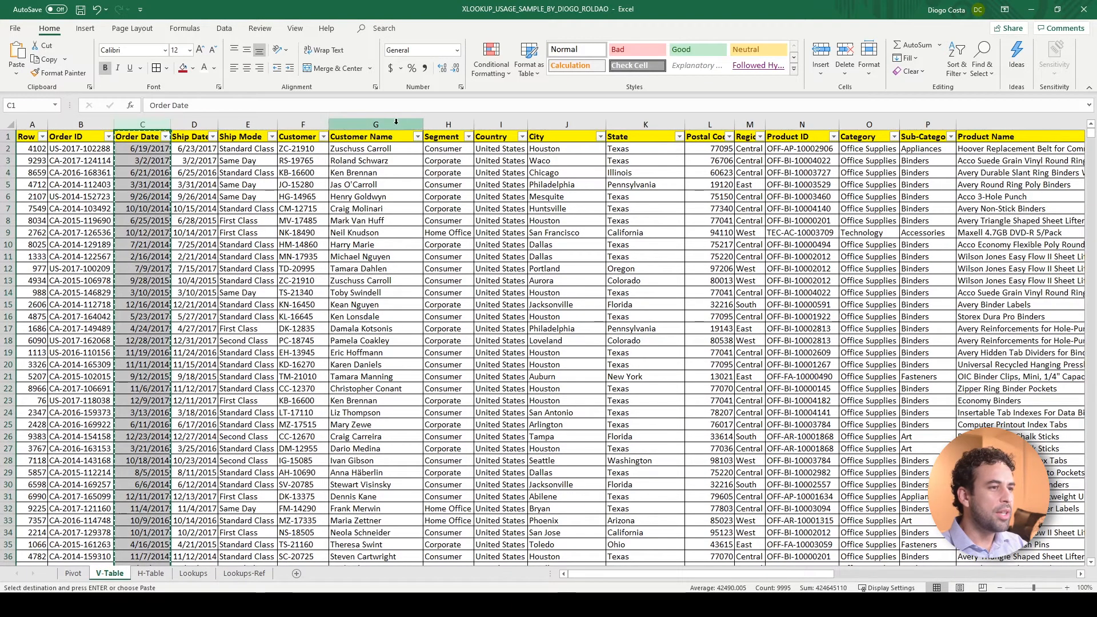
click(441, 121)
key(ctrl+plus)
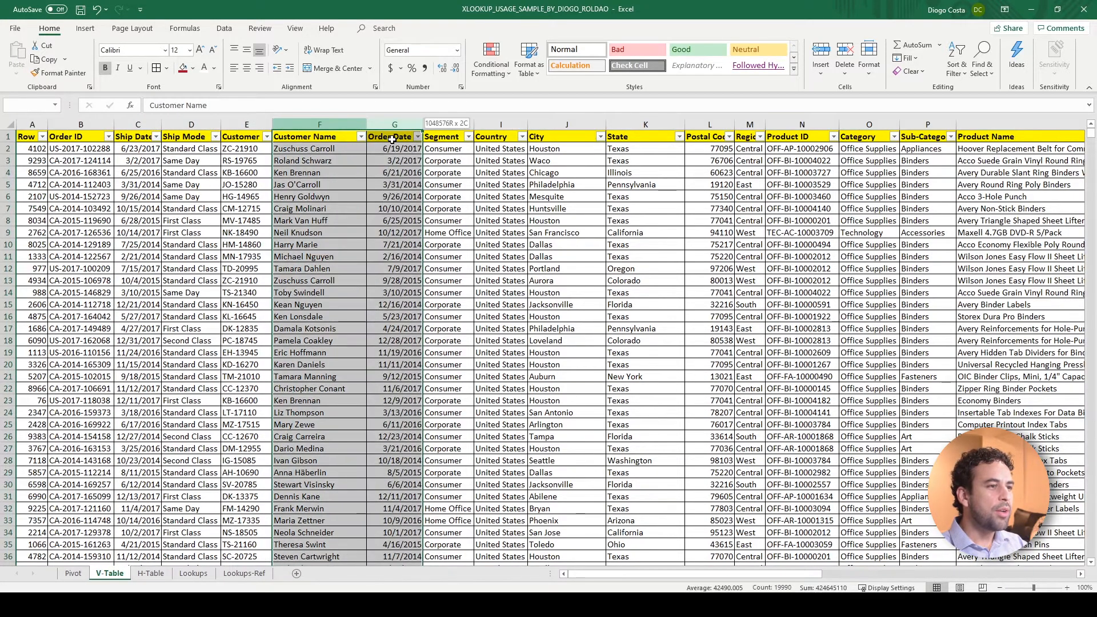
key(ctrl+z)
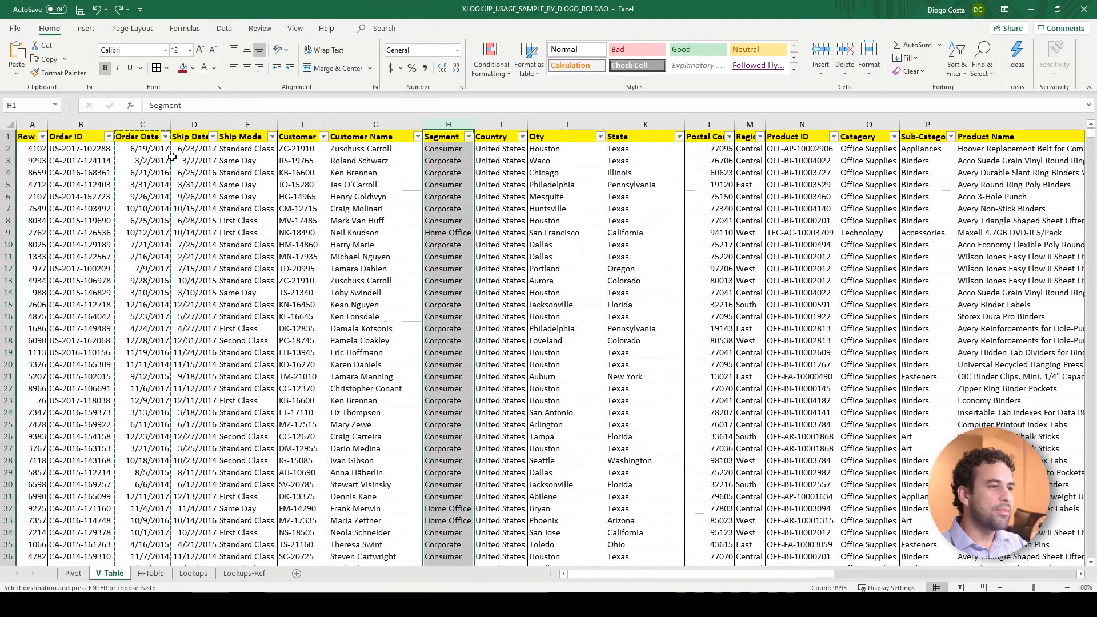
click(143, 138)
key(Escape)
On the Lookups sheet, enter =XLOOKUP(A4,'V-Table'!G:G,'V-Table'!C:C) in C4 and fill it down to C22
click(193, 573)
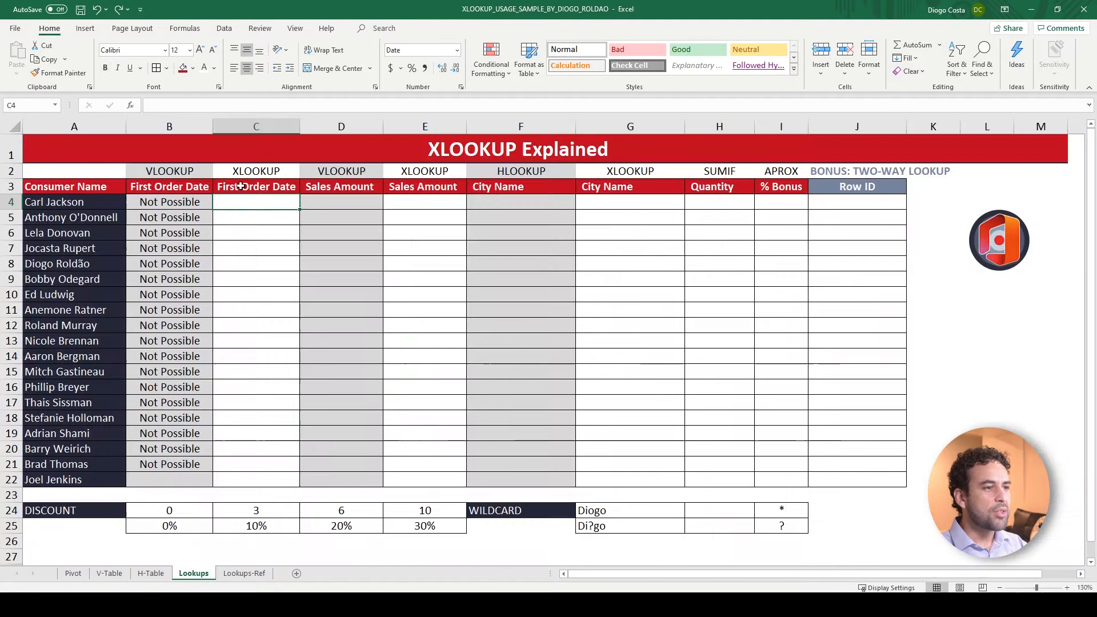
text(=xlook)
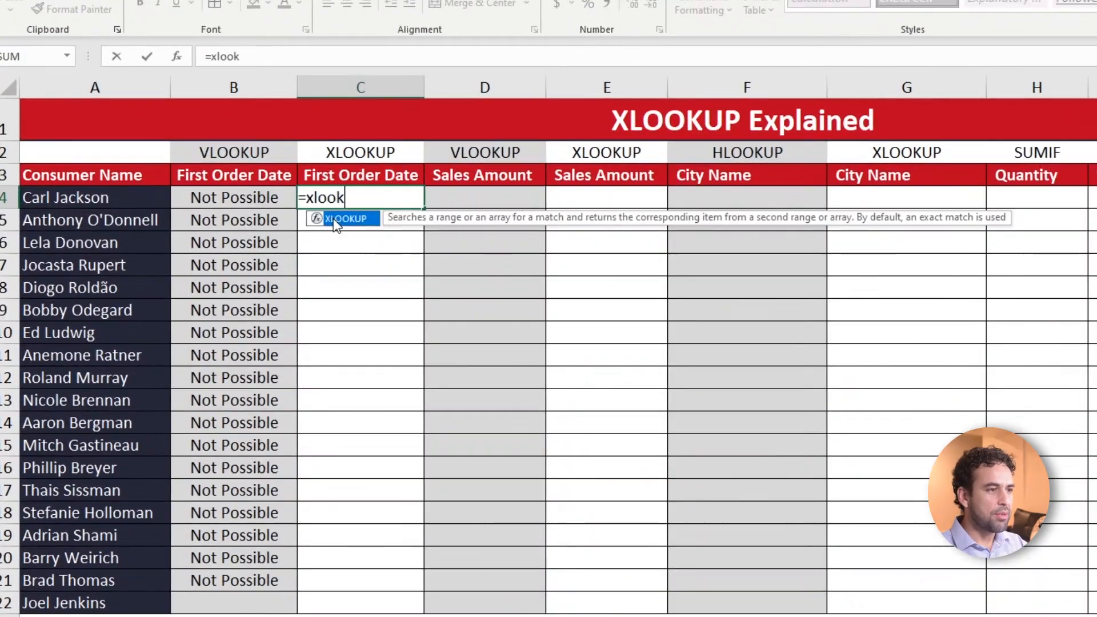
key(Tab)
click(163, 206)
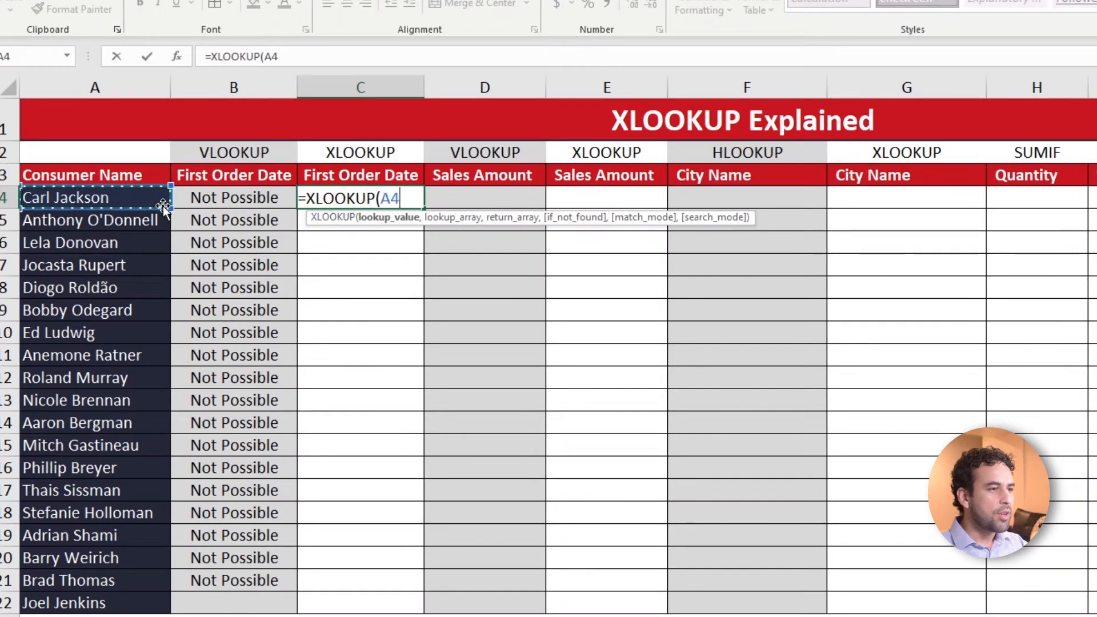
text(,)
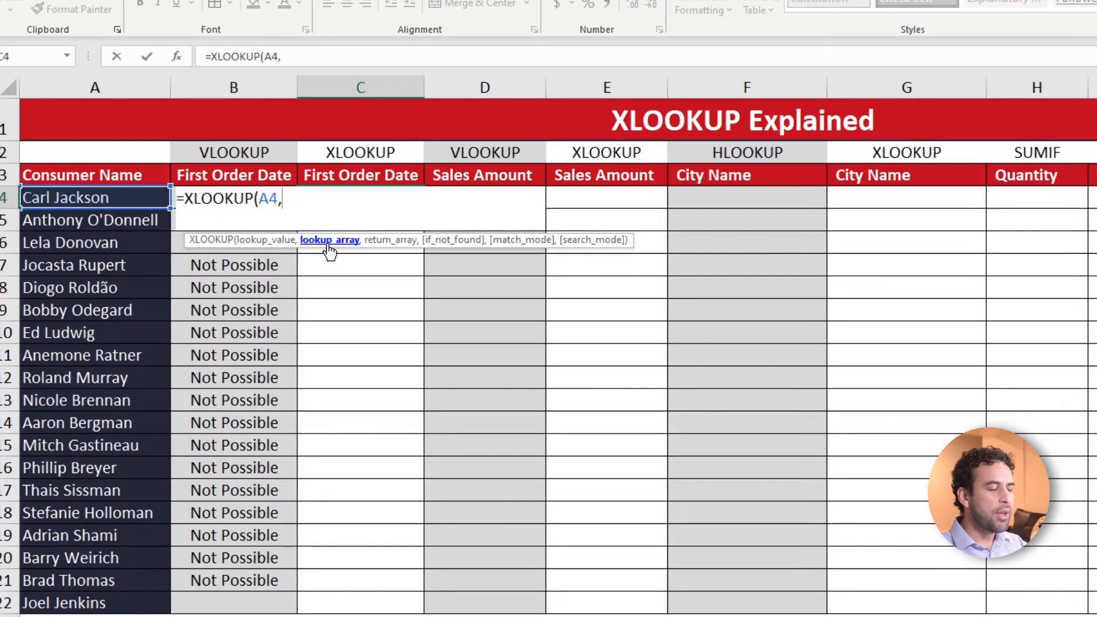
click(274, 616)
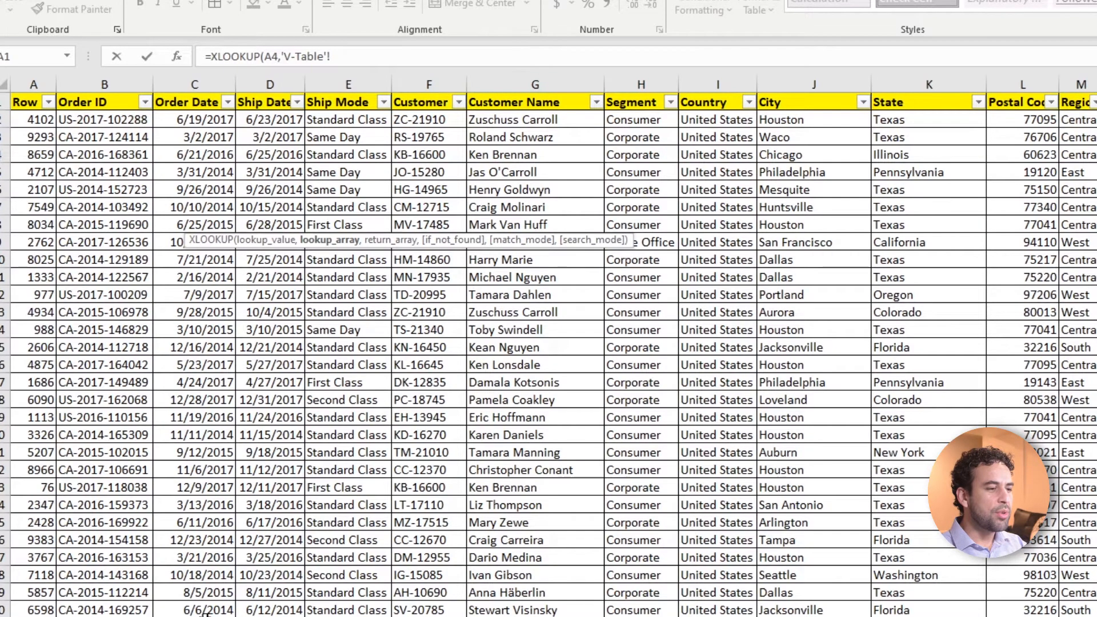
click(529, 84)
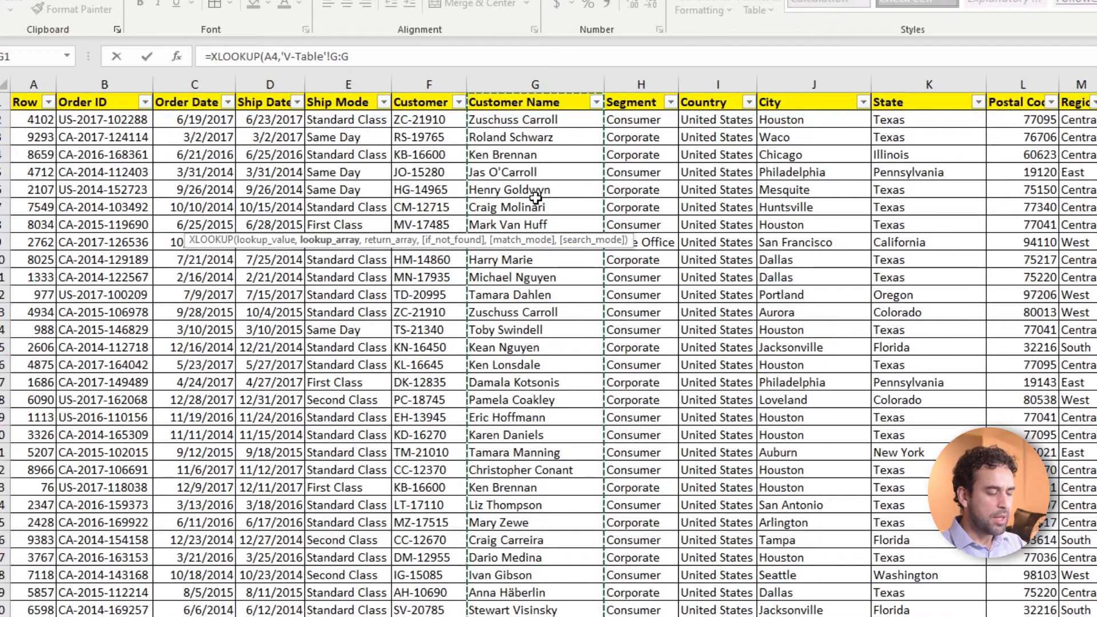
text(,)
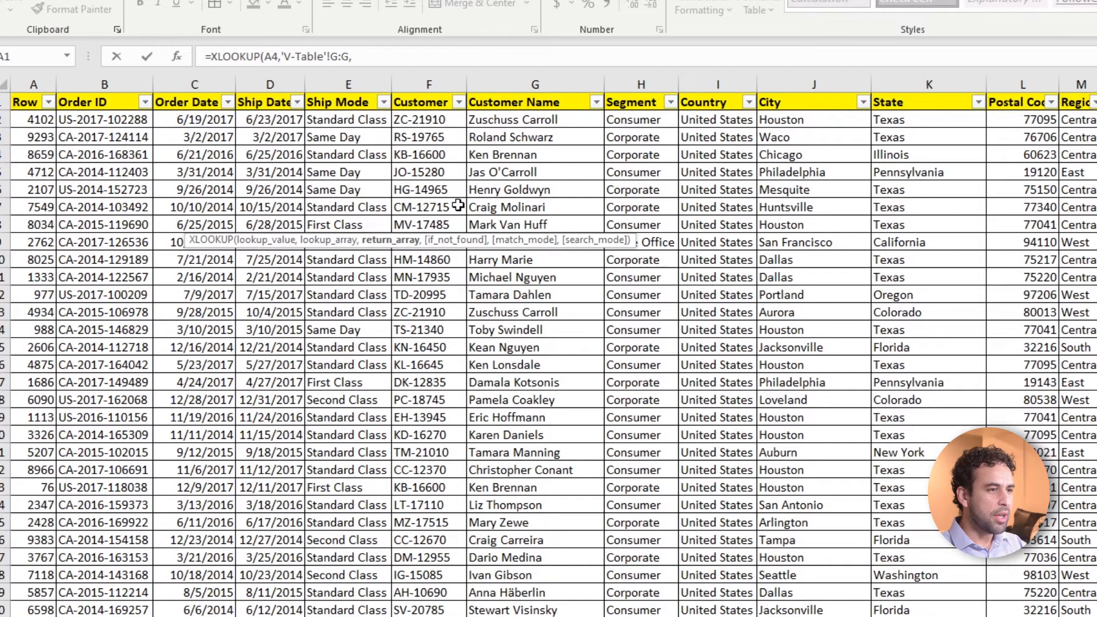
click(190, 83)
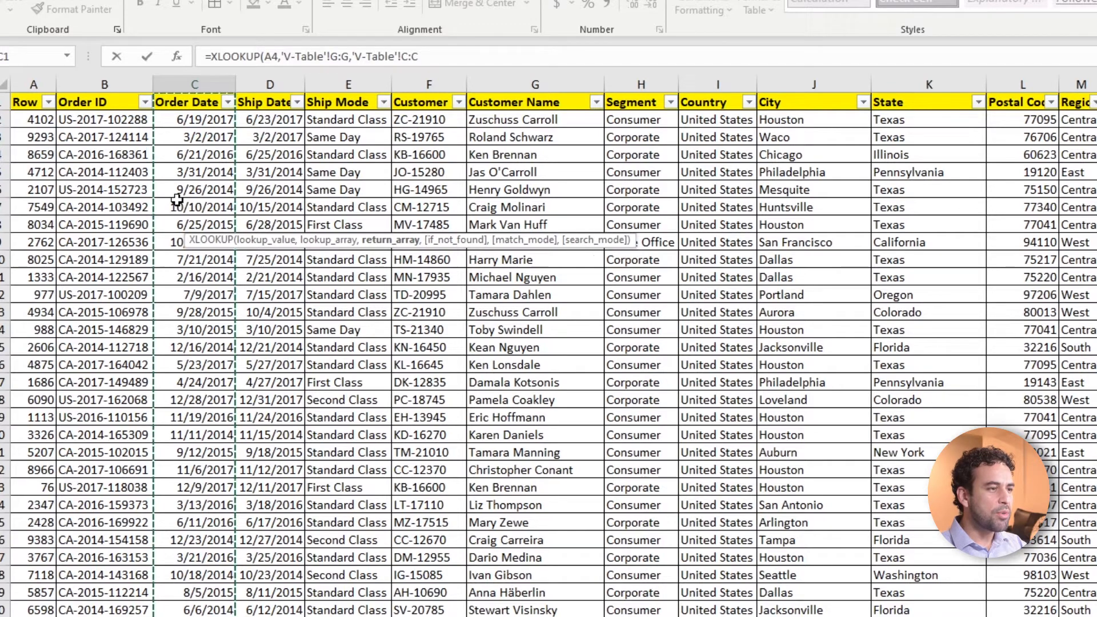
text())
key(Return)
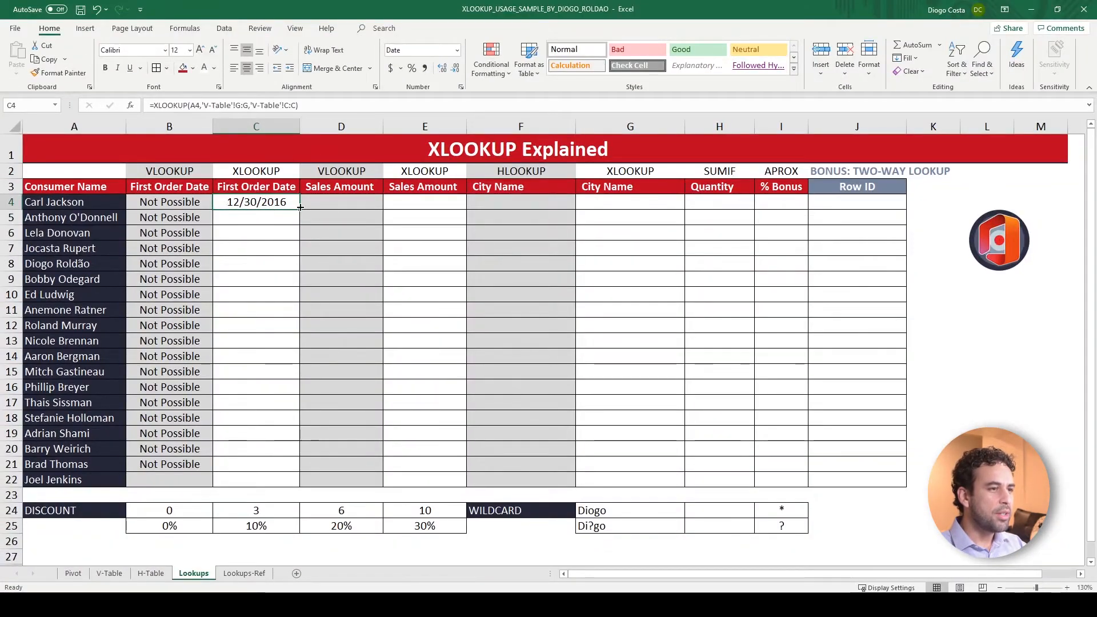
drag(299, 210, 291, 482)
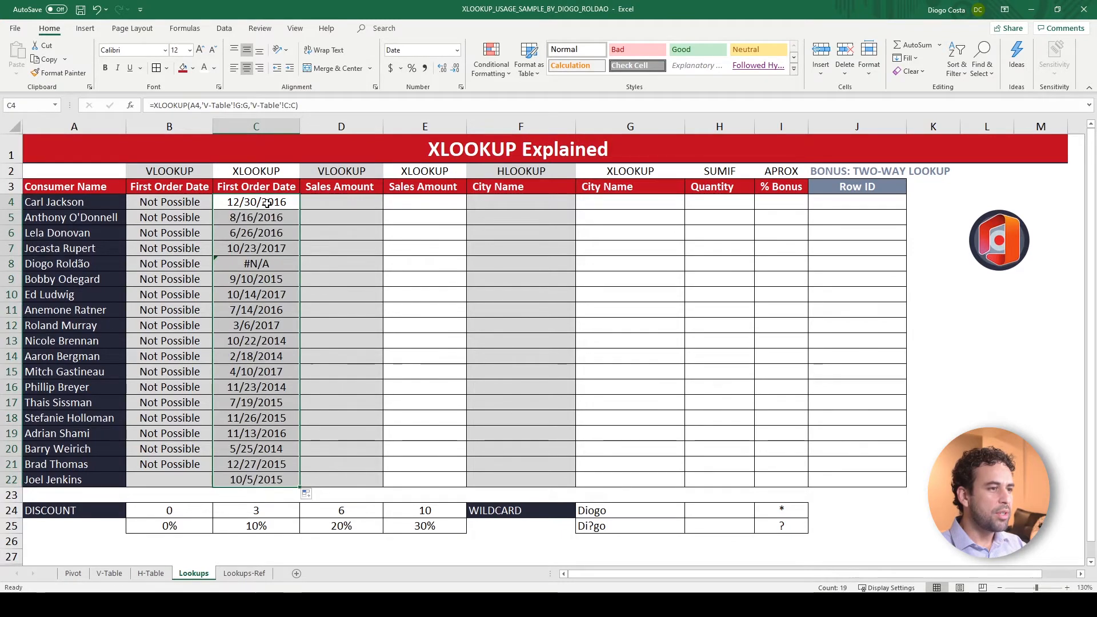
Enter =VLOOKUP(A4,'V-Table'!G:R,12,0) in D4 for the Sales Amount and fill it down to D22
click(341, 210)
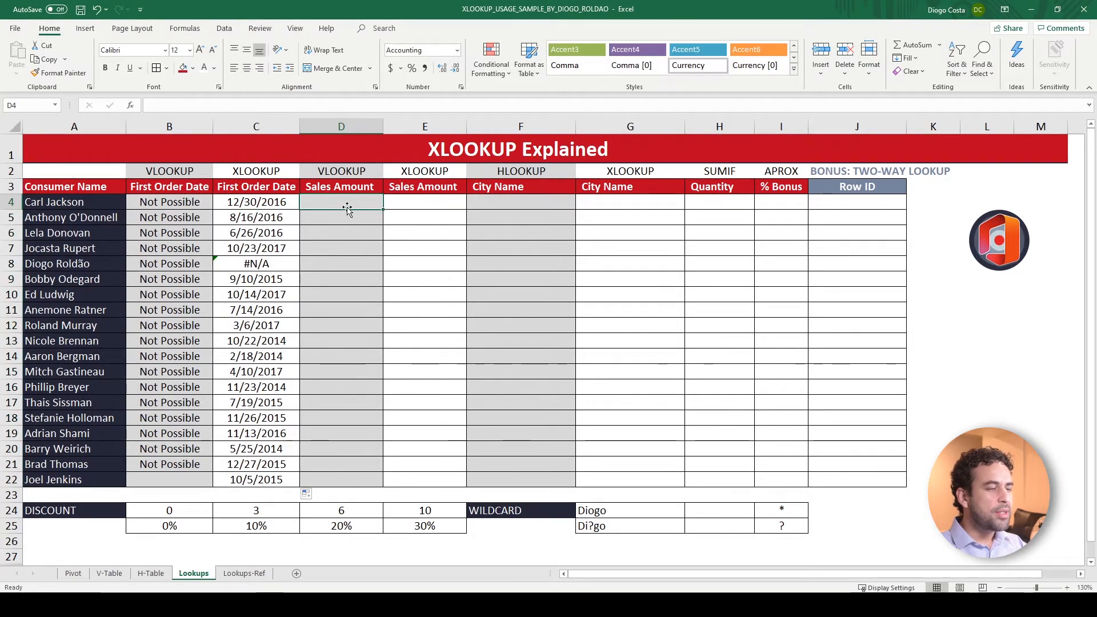
text(=vl)
key(Tab)
key(Left)
key(Left)
key(Left)
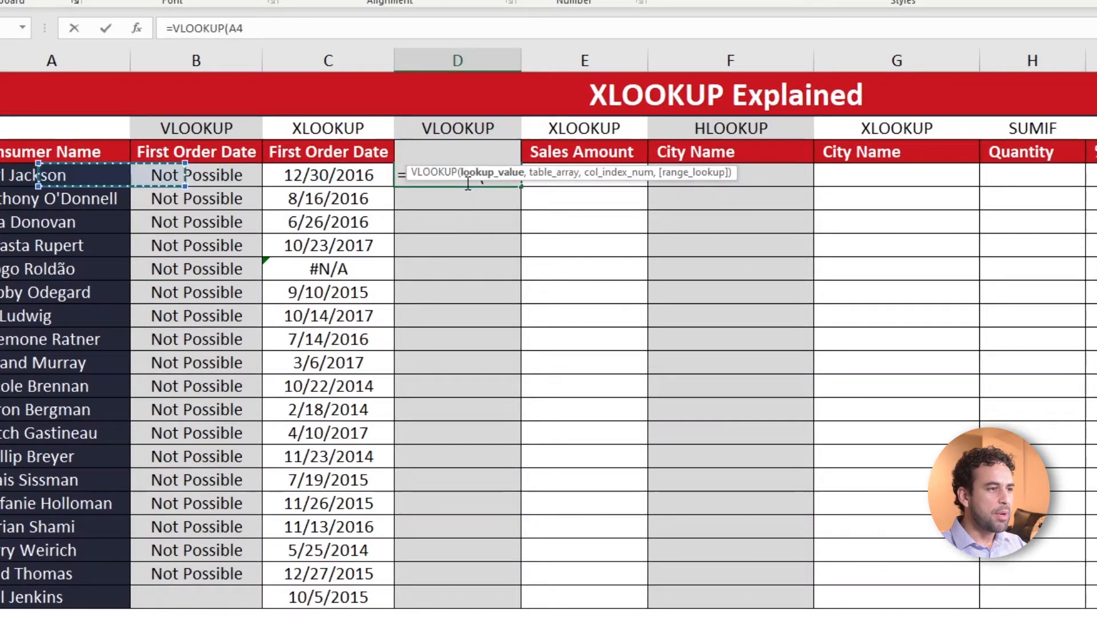
text(,)
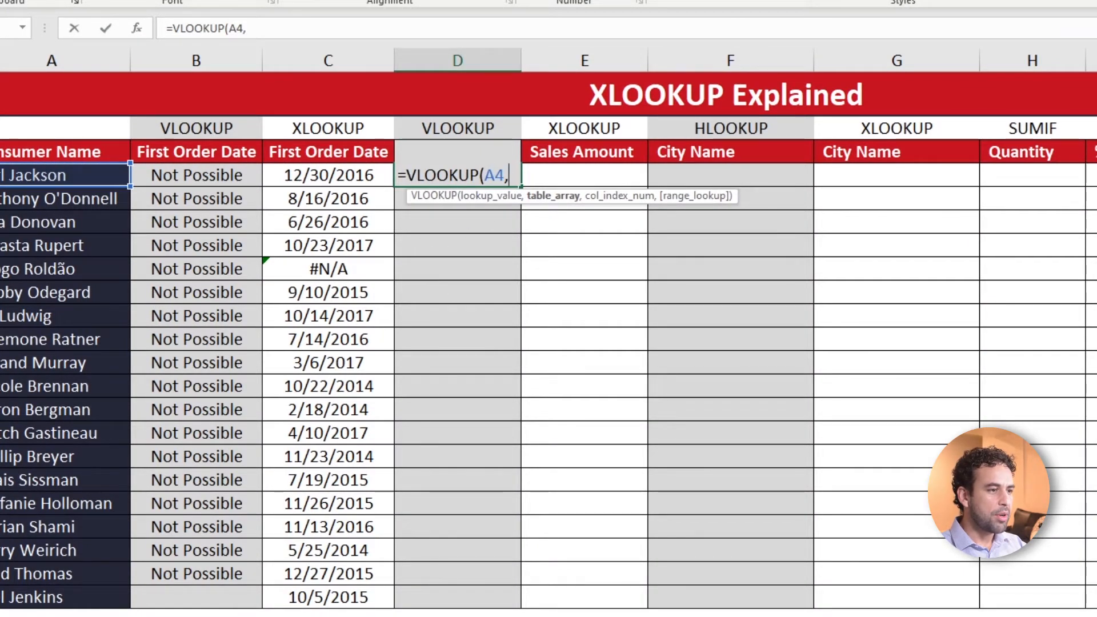
click(166, 615)
drag(452, 57, 694, 62)
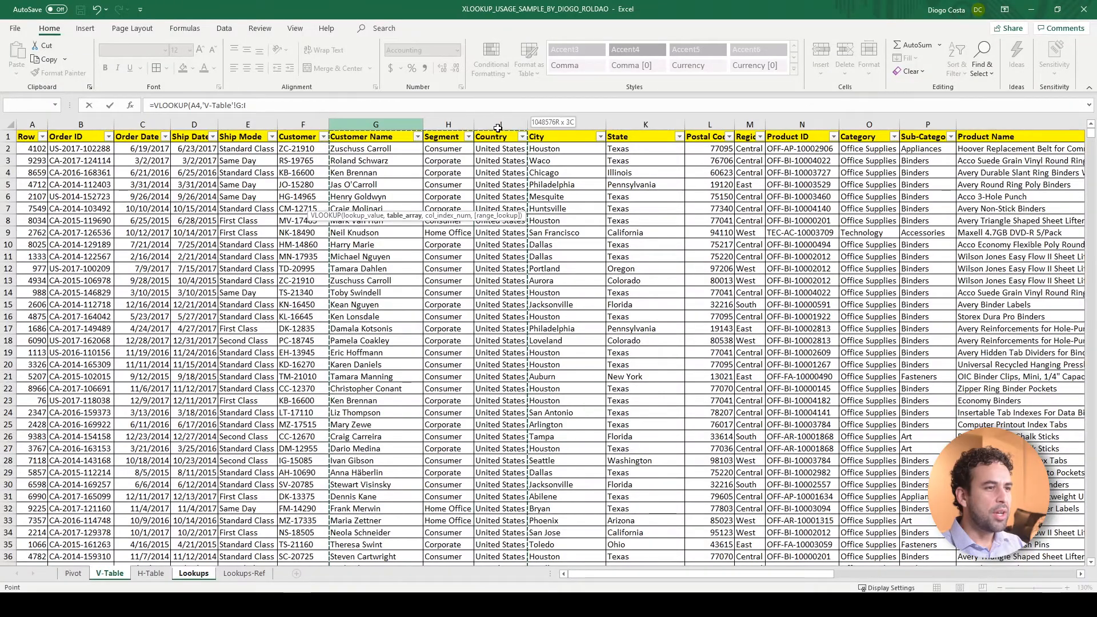
drag(497, 127, 770, 126)
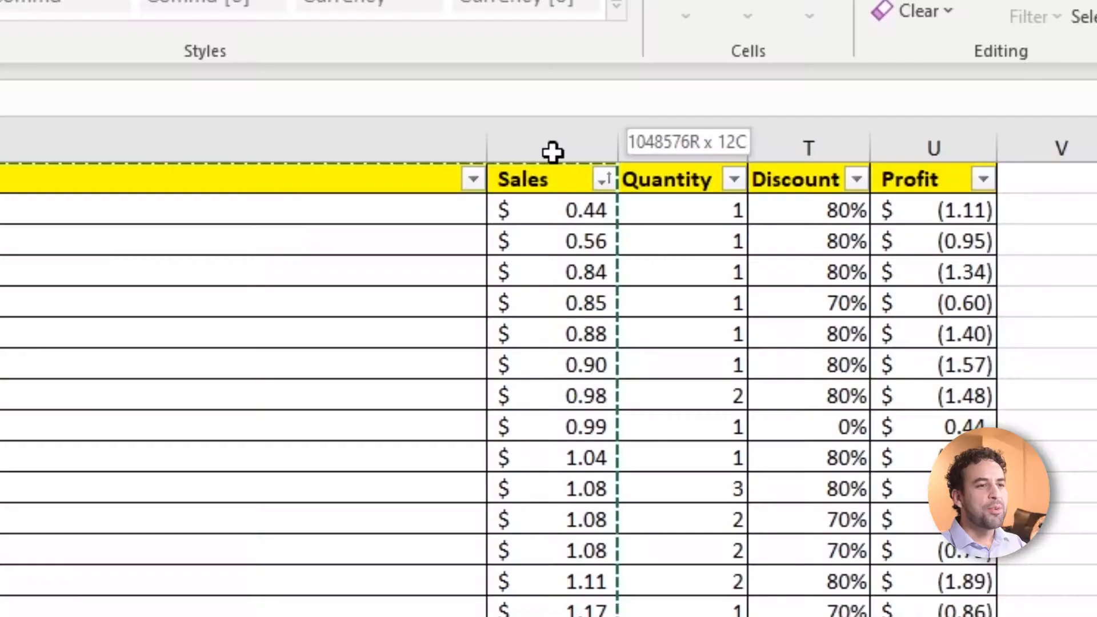
drag(552, 152, 553, 147)
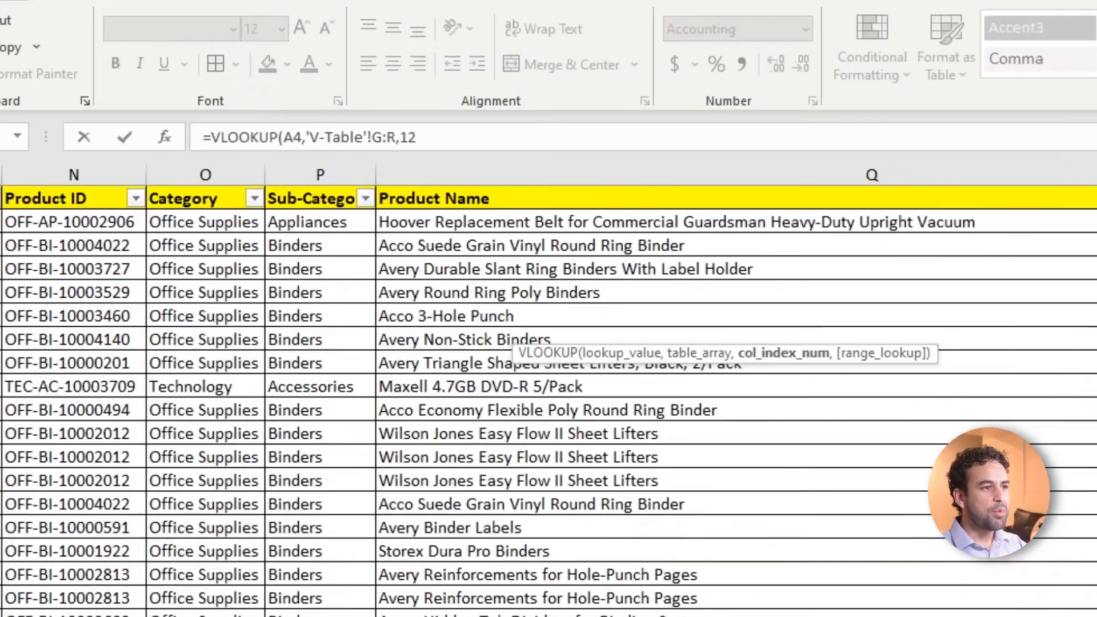
text(,0)
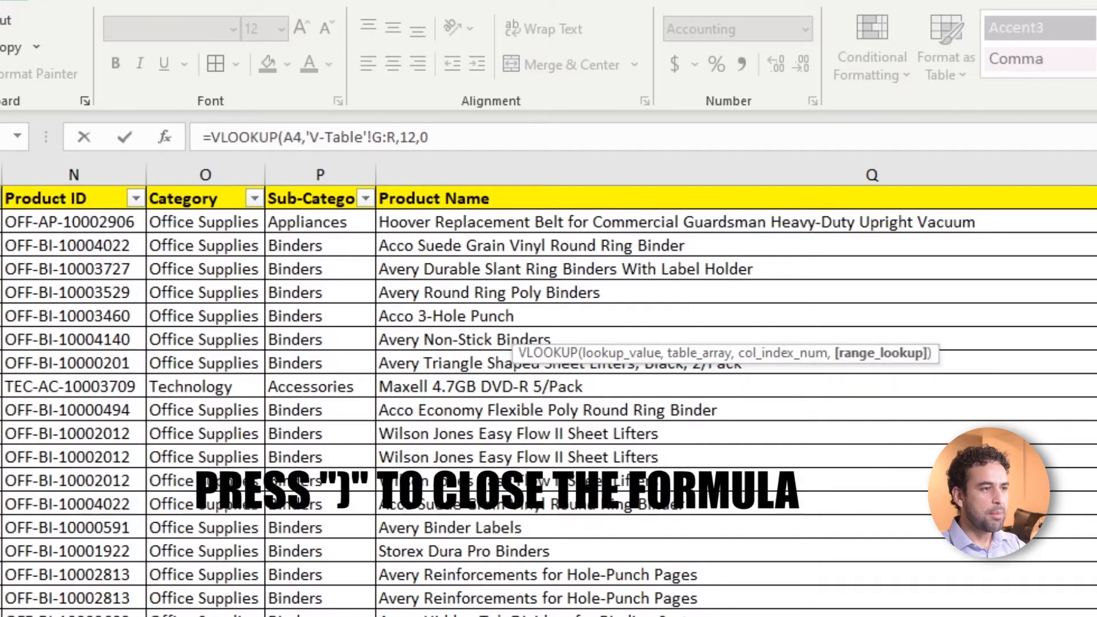
text())
key(Return)
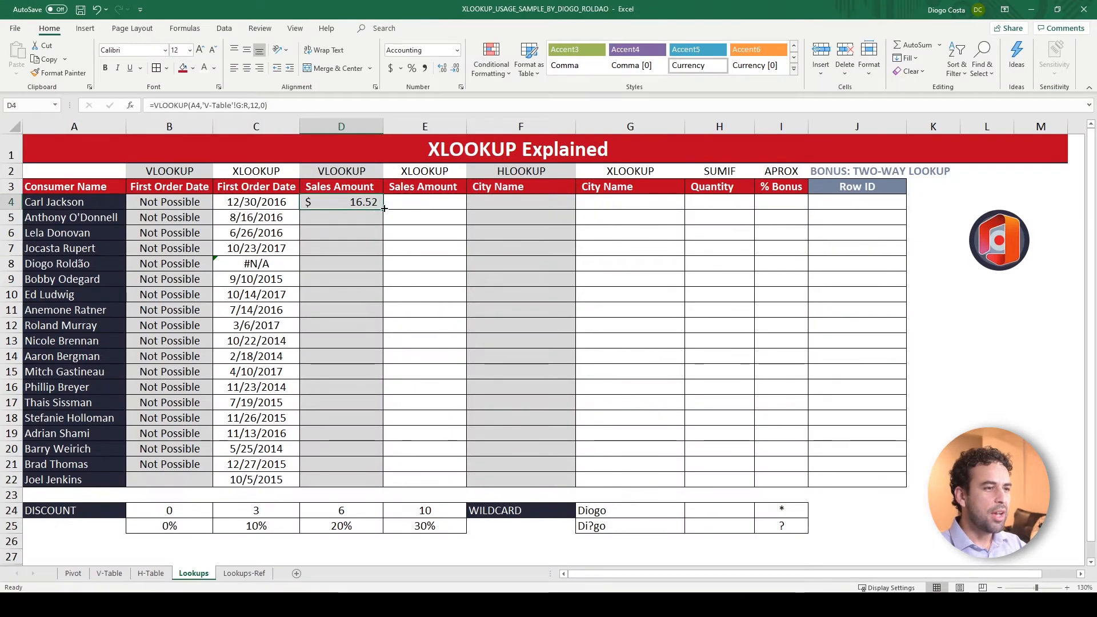
drag(383, 209, 384, 485)
Wrap the VLOOKUP in D8 in IFNA with an empty string as fallback: =IFNA(VLOOKUP(A8,'V-Table'!G:R,12,0),"")
click(341, 264)
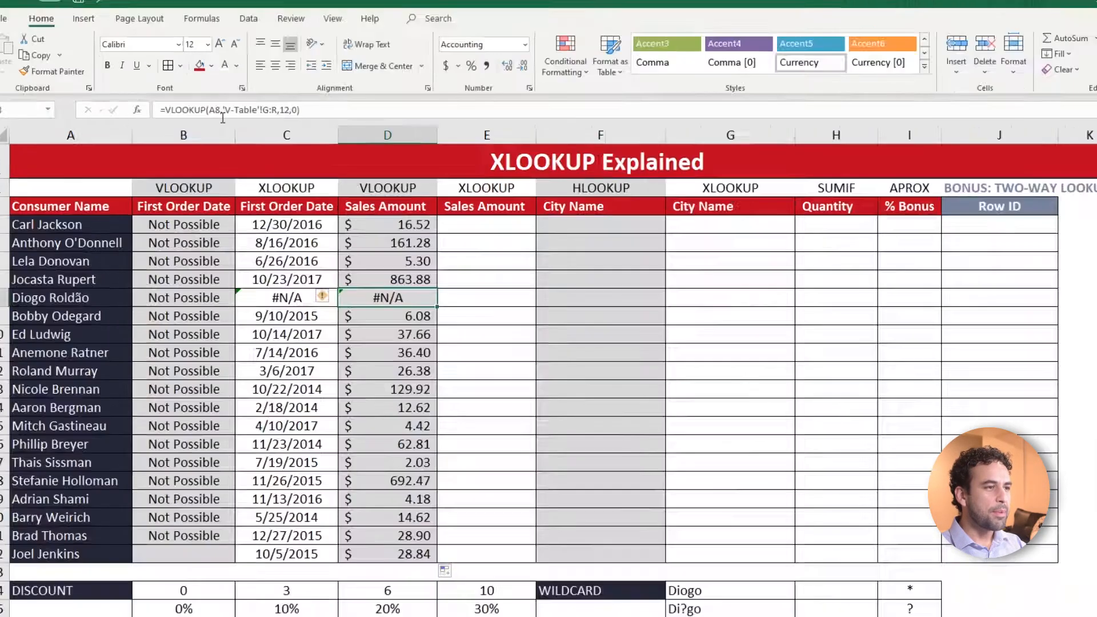
click(154, 105)
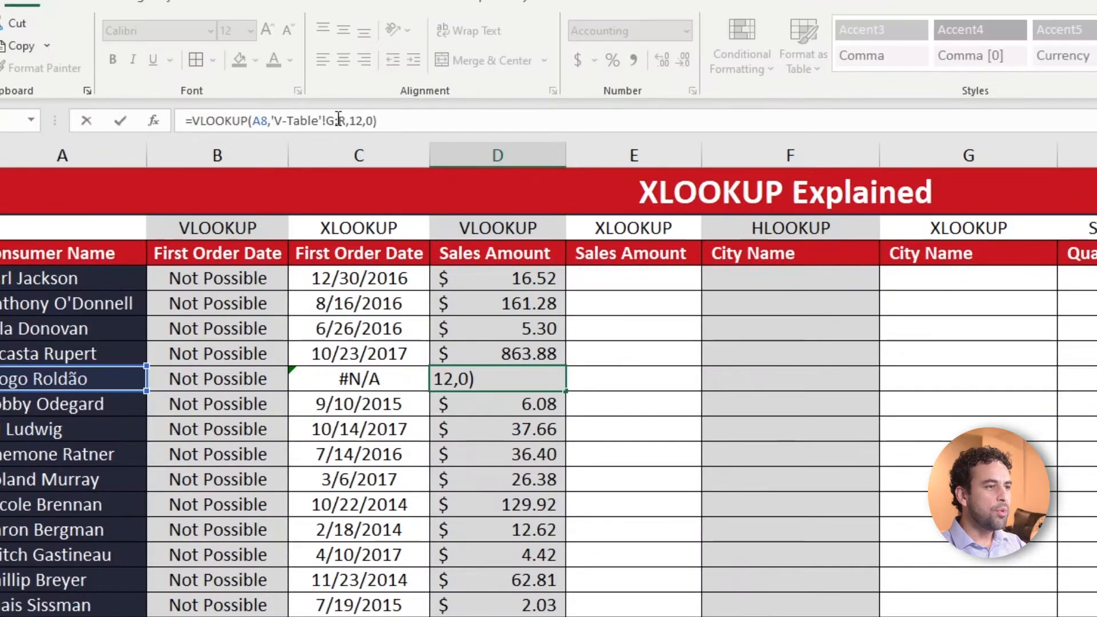
text(IFNA()
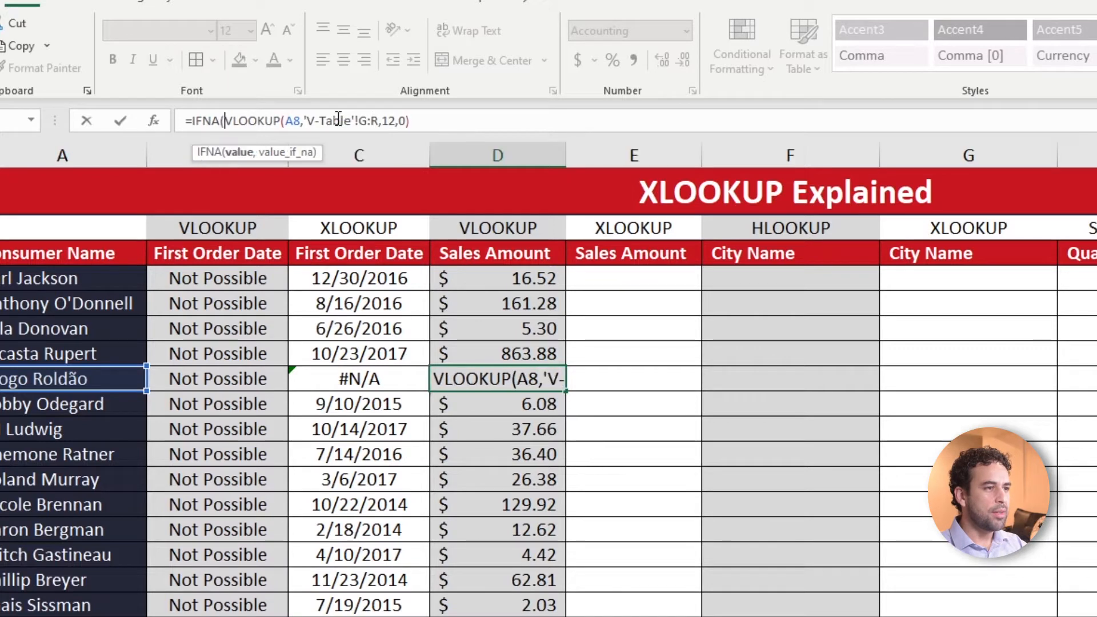
key(End)
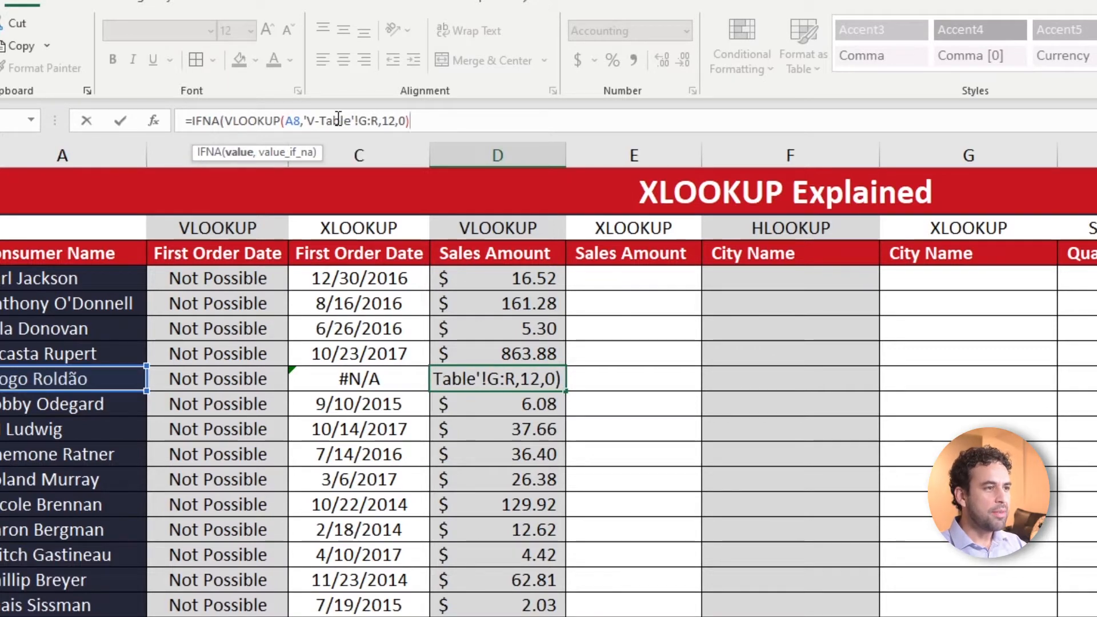
text(,"")
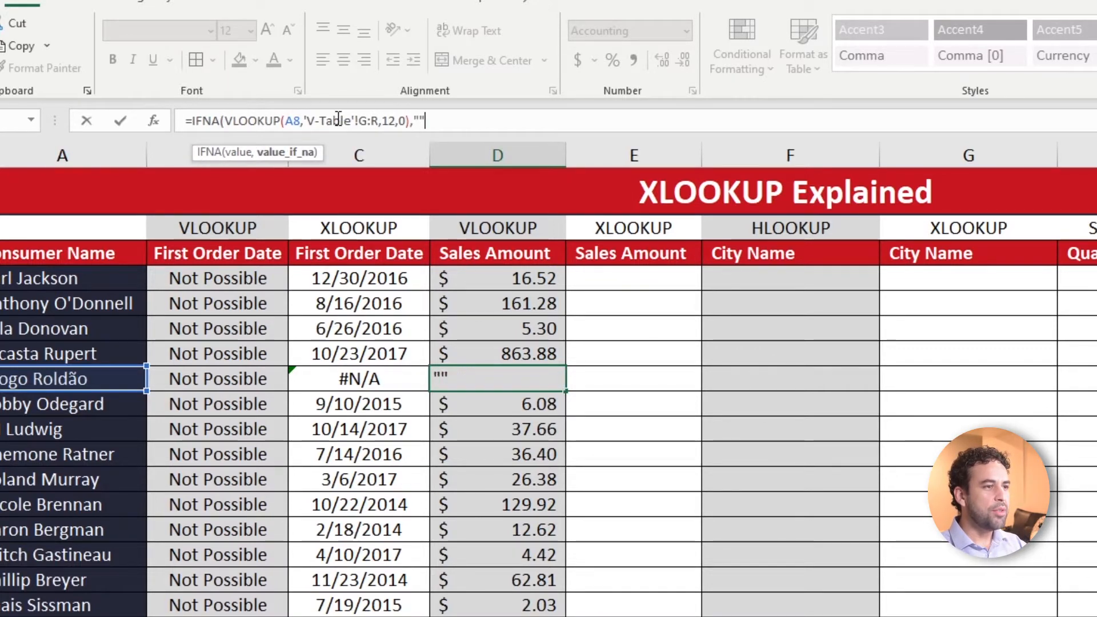
text())
key(ctrl+Return)
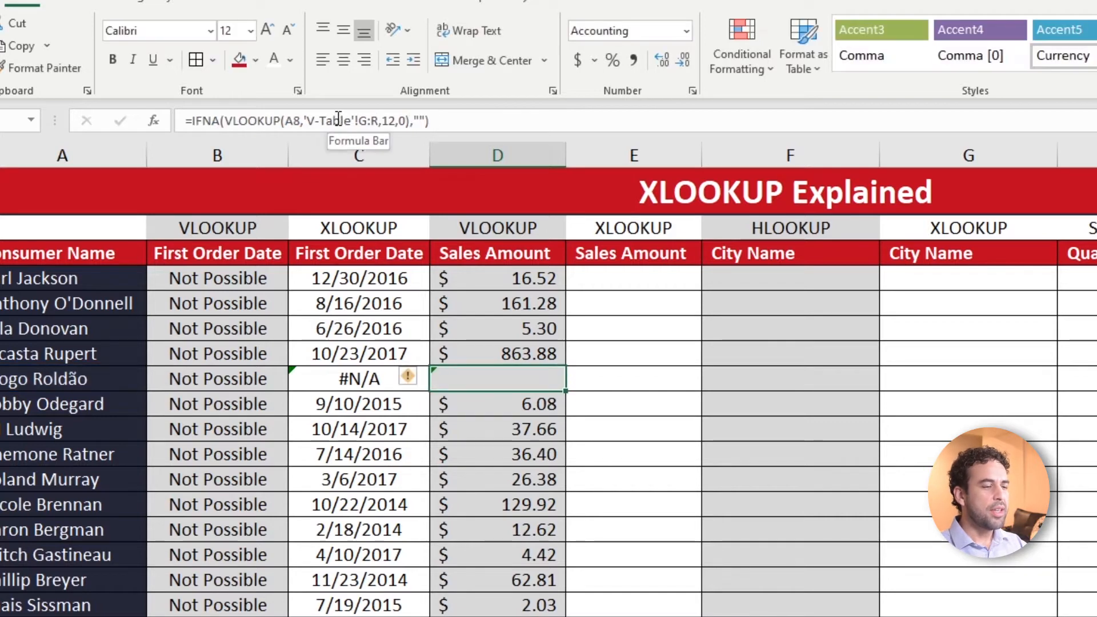
Change the IFNA fallback in D8 from an empty string to "Not Found"
click(420, 121)
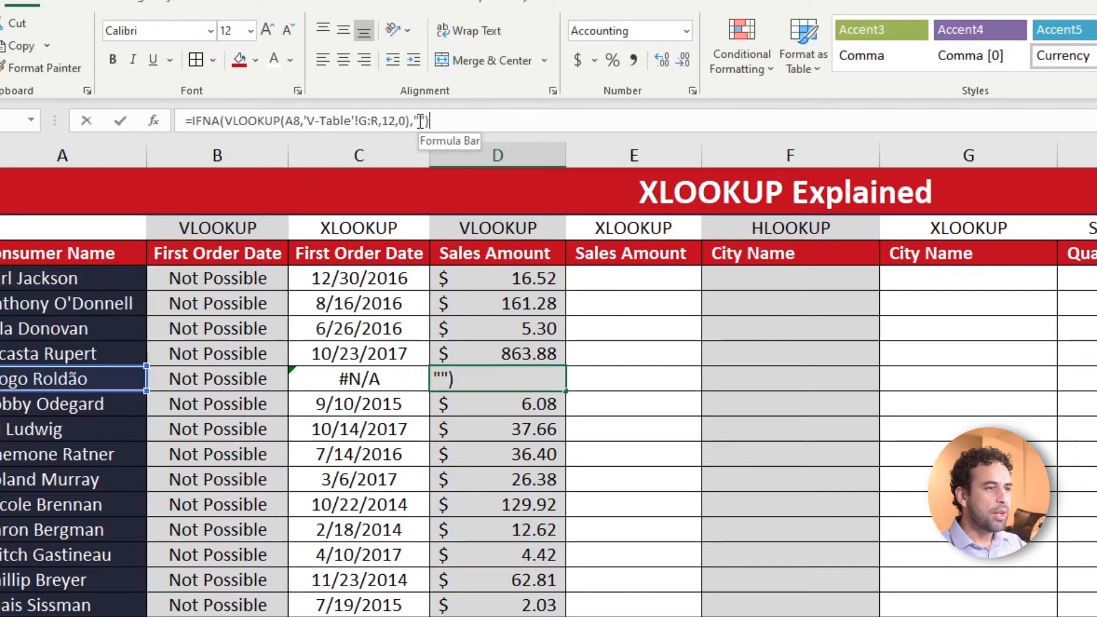
text(Not Found)
key(ctrl+Return)
click(38, 380)
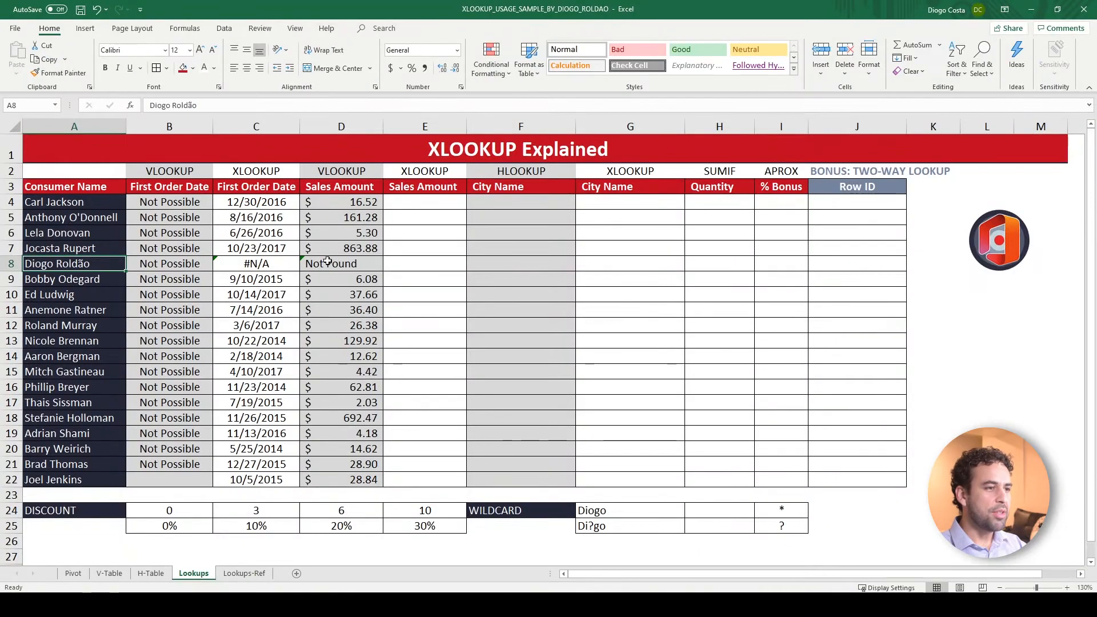
Fill the IFNA formula from D8 down to D22 and up to D4
click(545, 378)
drag(385, 272, 385, 487)
click(374, 267)
drag(383, 270, 381, 202)
click(350, 201)
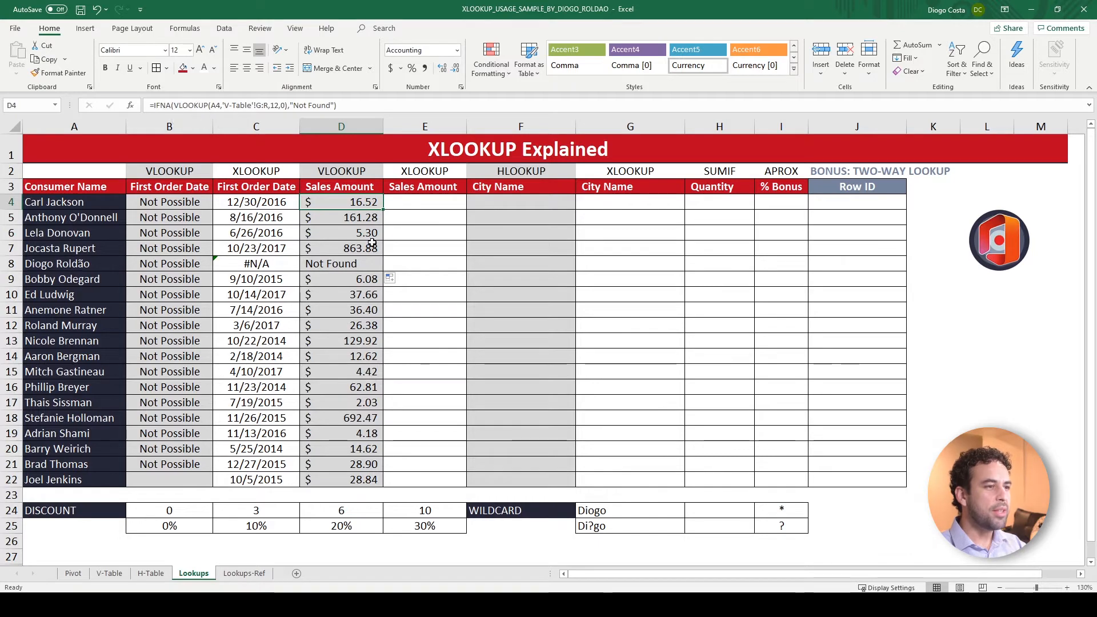
click(367, 262)
Add "Not Found" as the if_not_found argument of the XLOOKUP in C8 and fill the formula through its column
click(272, 264)
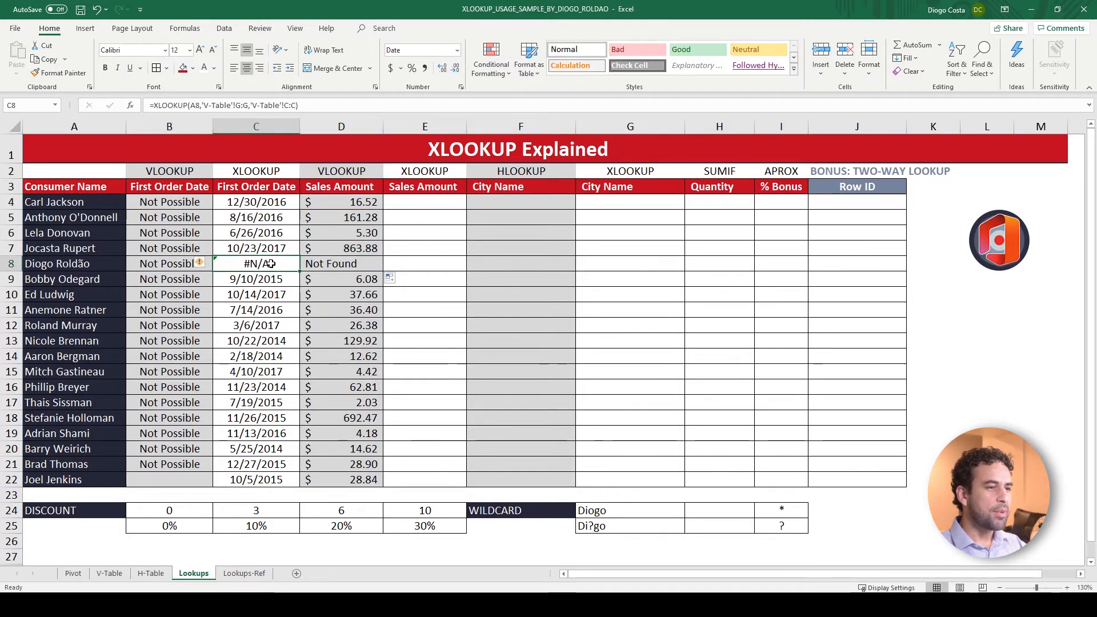
key(Right)
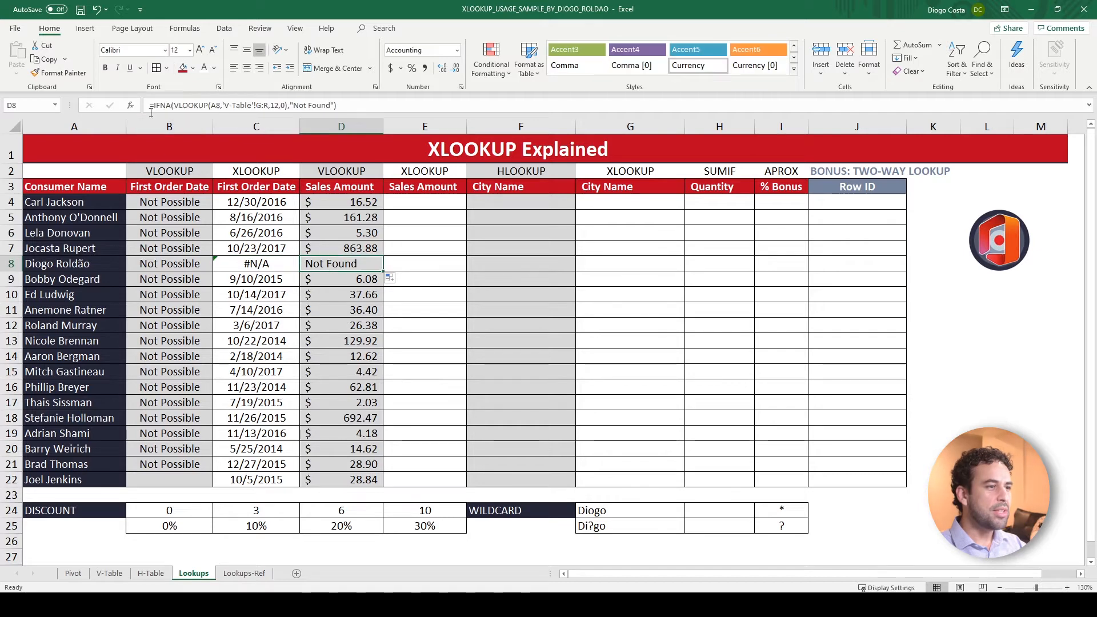
click(268, 263)
click(316, 107)
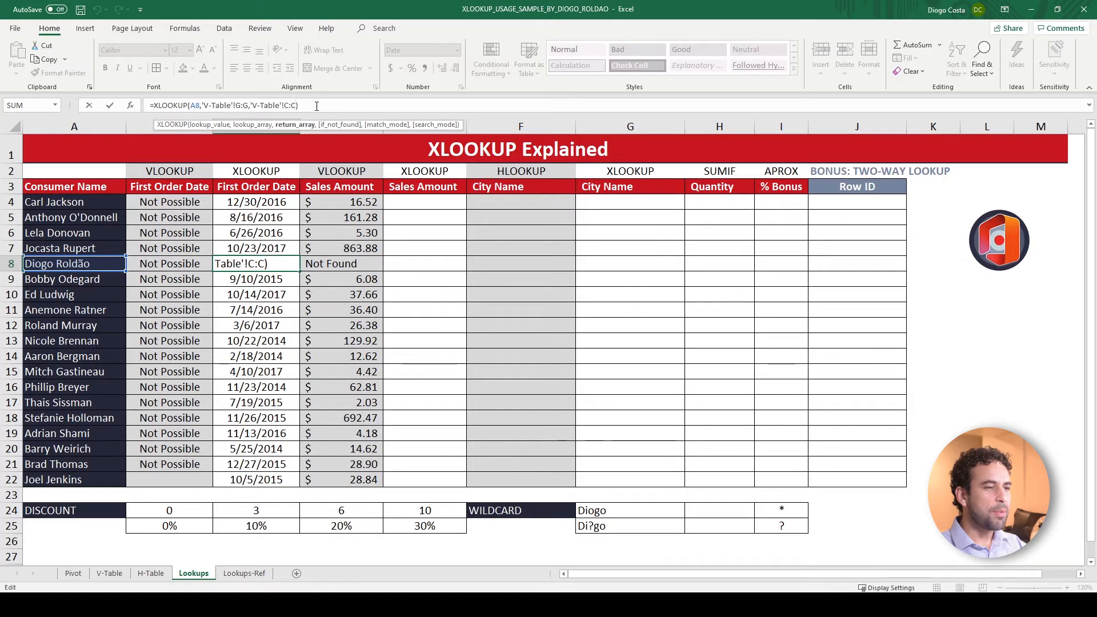
text(,)
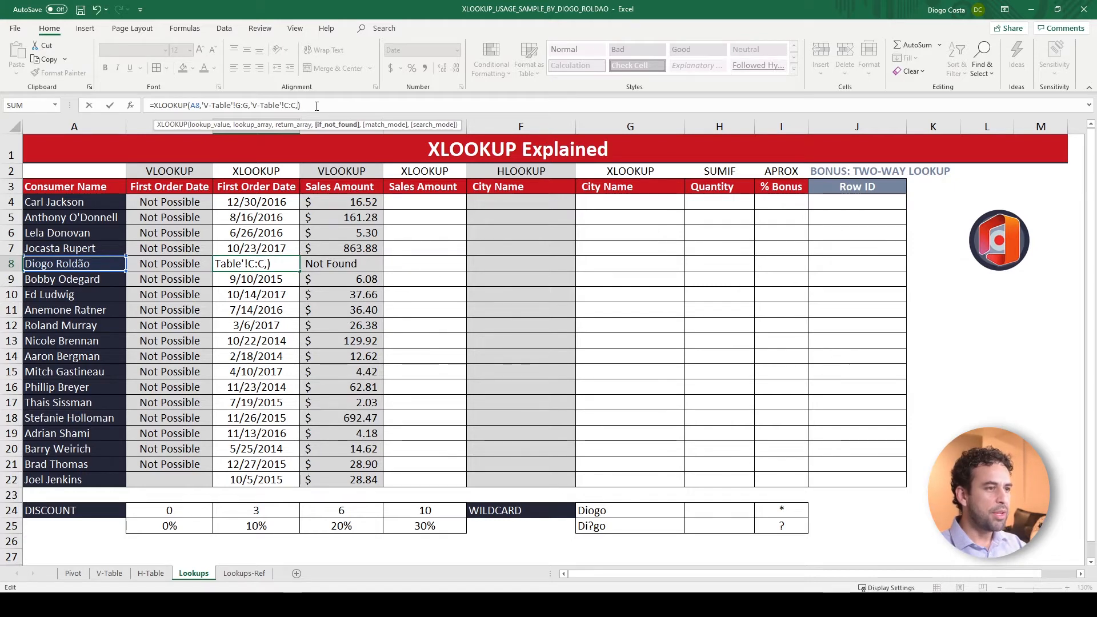
text("Not Found)
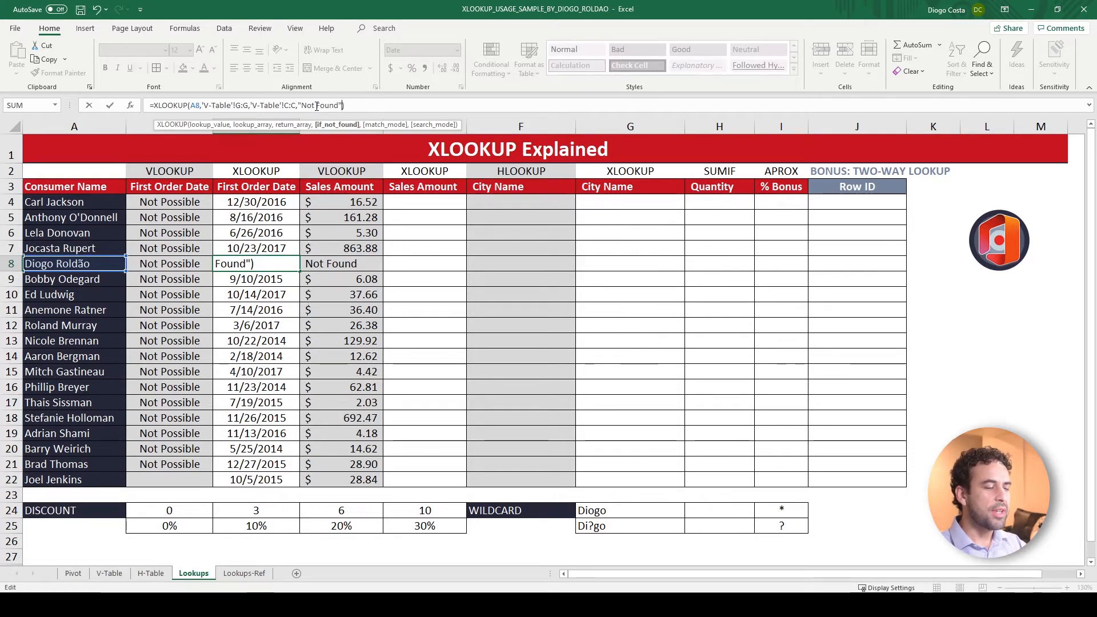
text(")
key(ctrl+Return)
click(299, 270)
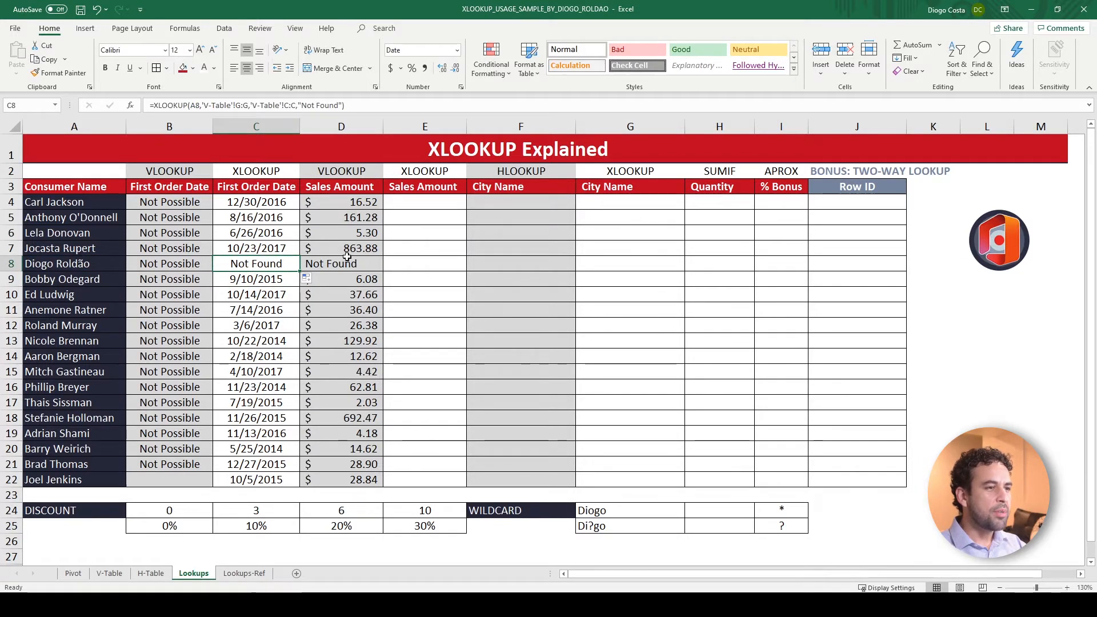
click(334, 261)
click(273, 262)
click(342, 263)
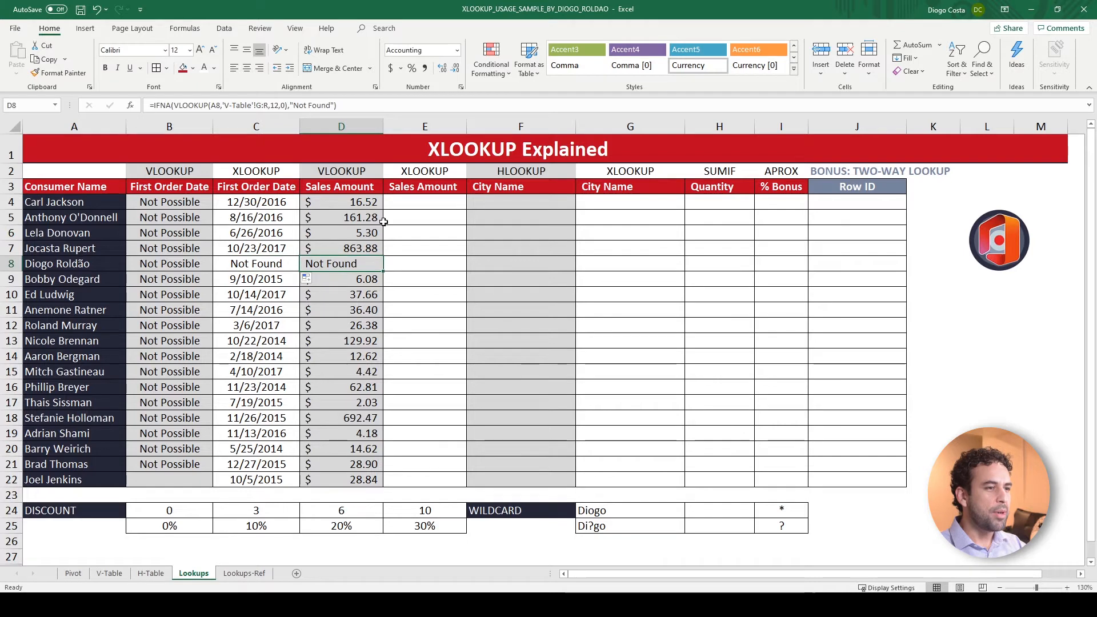
Start an XLOOKUP in E4 with A4 as the lookup value and V-Table column G, Customer Name, as the lookup array
click(411, 204)
click(353, 205)
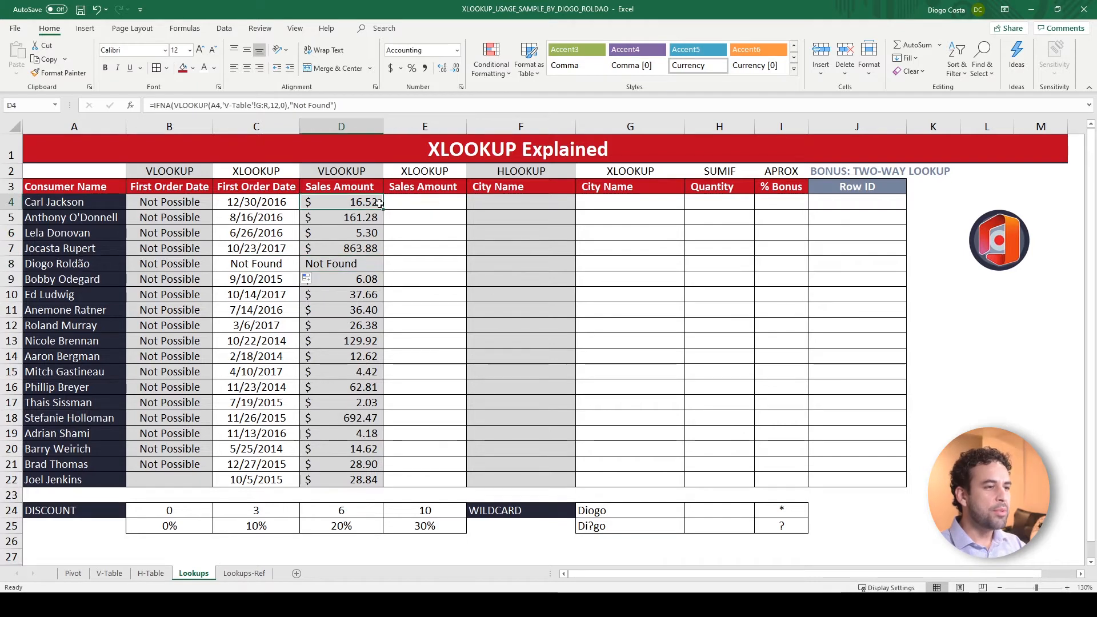
click(423, 202)
text(=xlo)
key(Tab)
click(87, 202)
text(,)
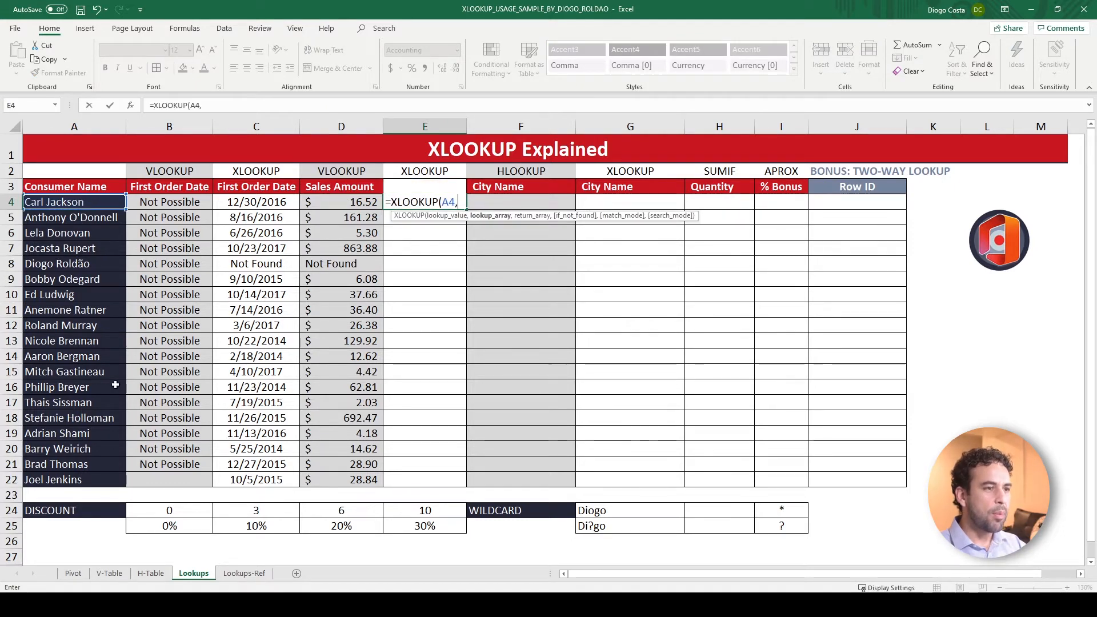
click(109, 572)
click(217, 187)
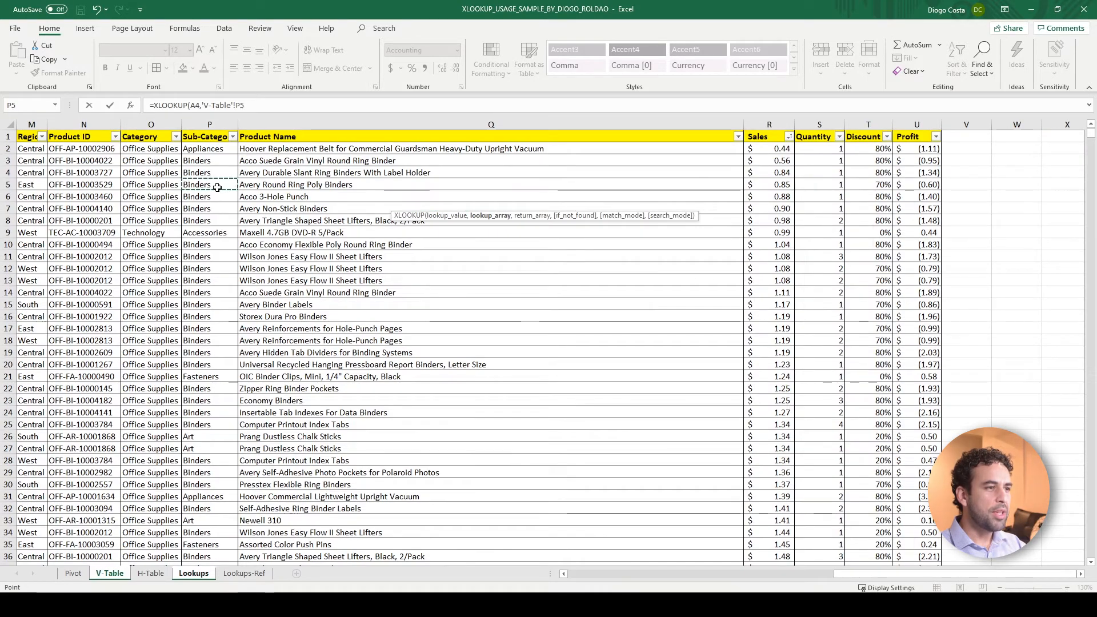
key(ctrl+Left)
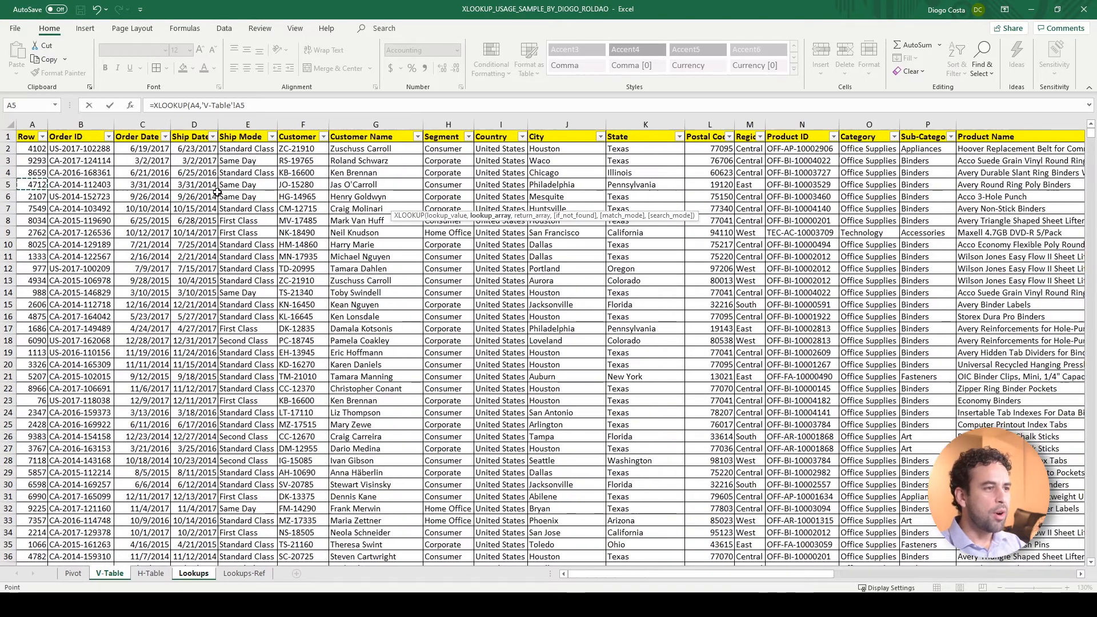
click(367, 122)
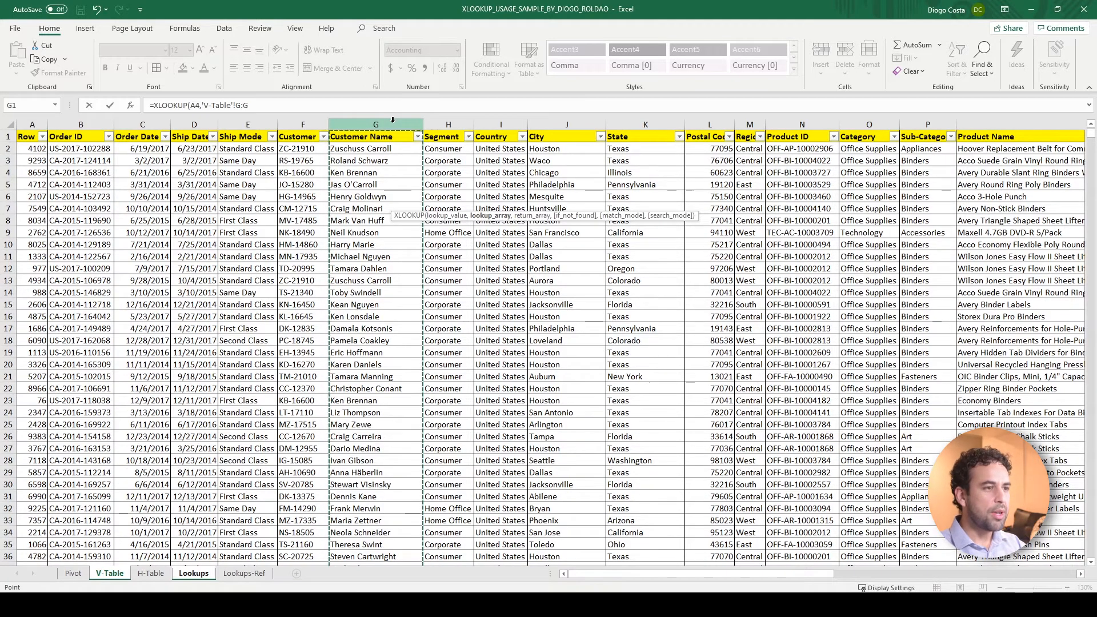
Complete the E4 XLOOKUP with V-Table column R, Sales, as the return array and fill it down to E22
text(,)
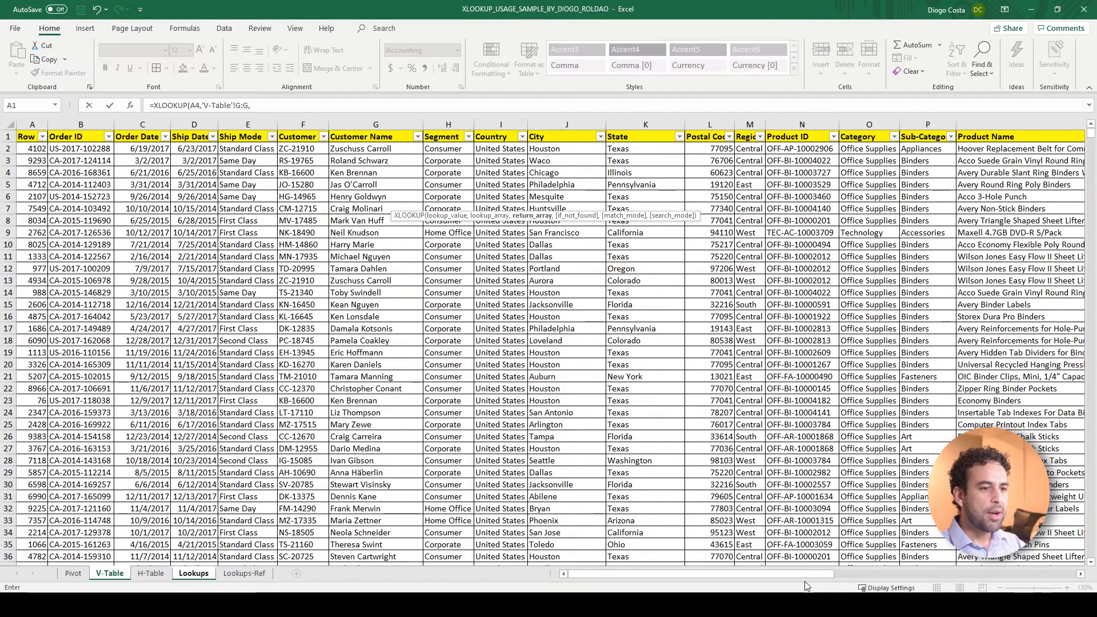
drag(826, 576, 1068, 574)
click(895, 124)
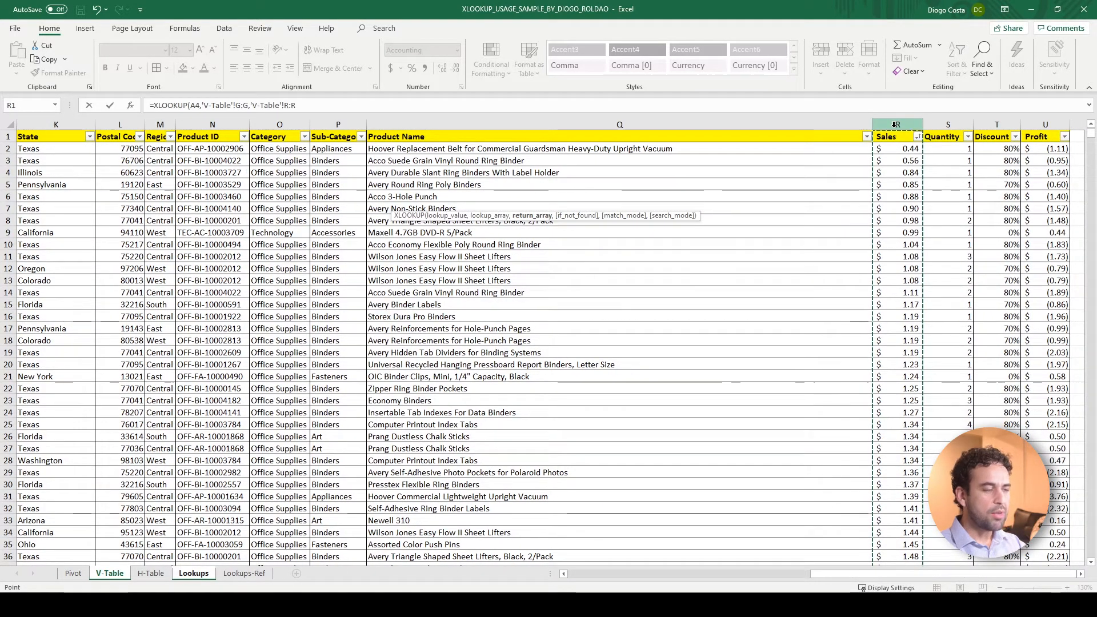
text())
key(Return)
click(443, 206)
double_click(468, 211)
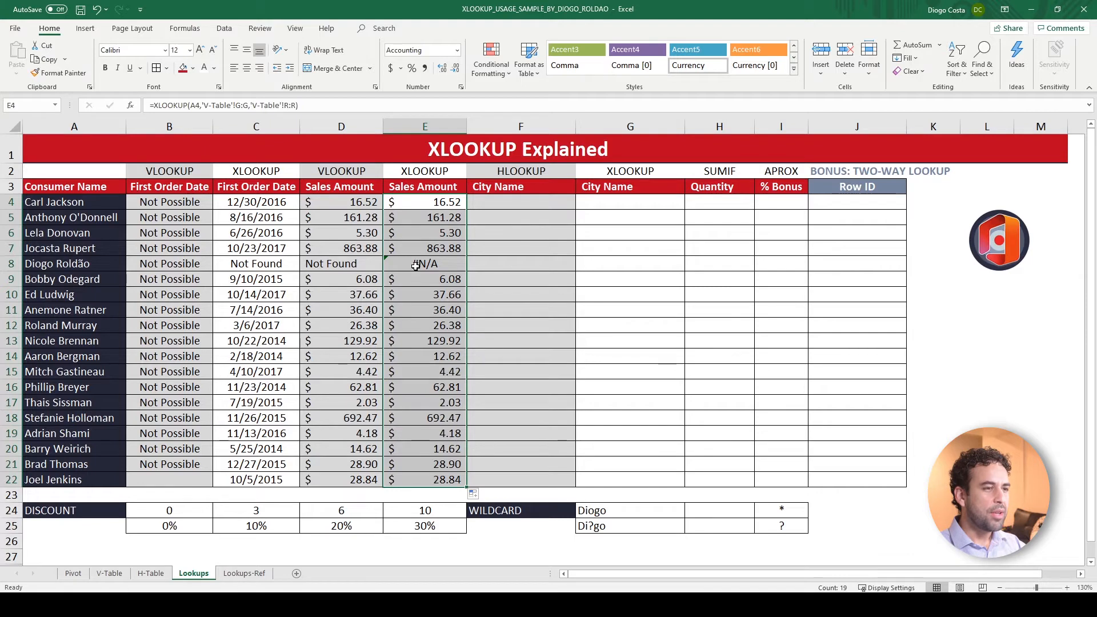
Add "Not Found" as the if_not_found argument of the XLOOKUP in E4 and refill the column down to E22
click(295, 105)
text(,)
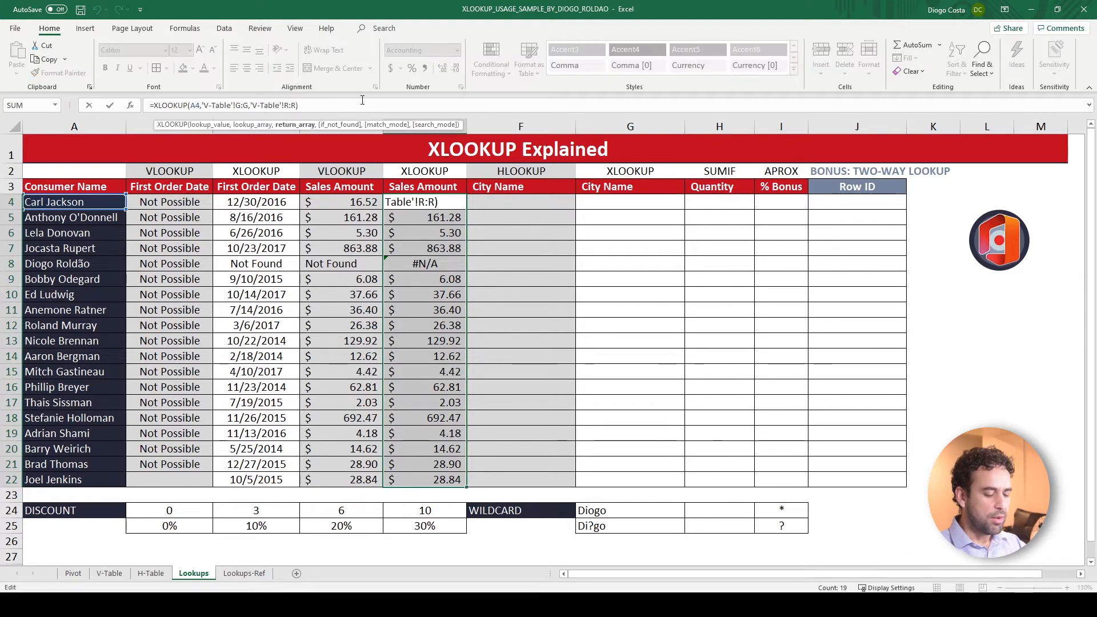
text("Not Fou)
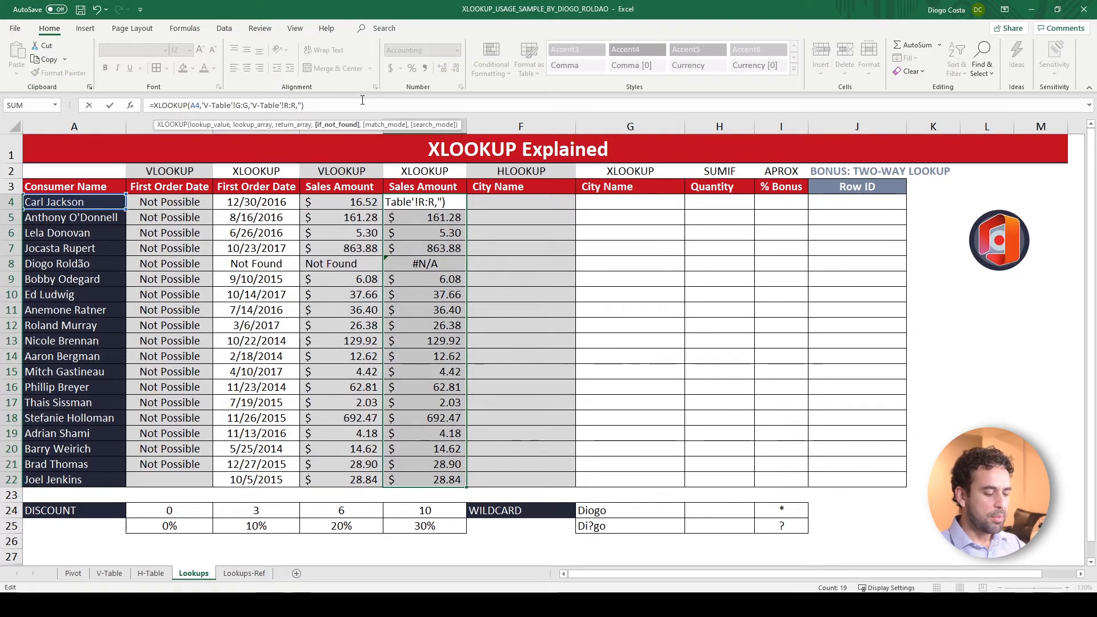
text(nd")
key(ctrl+Return)
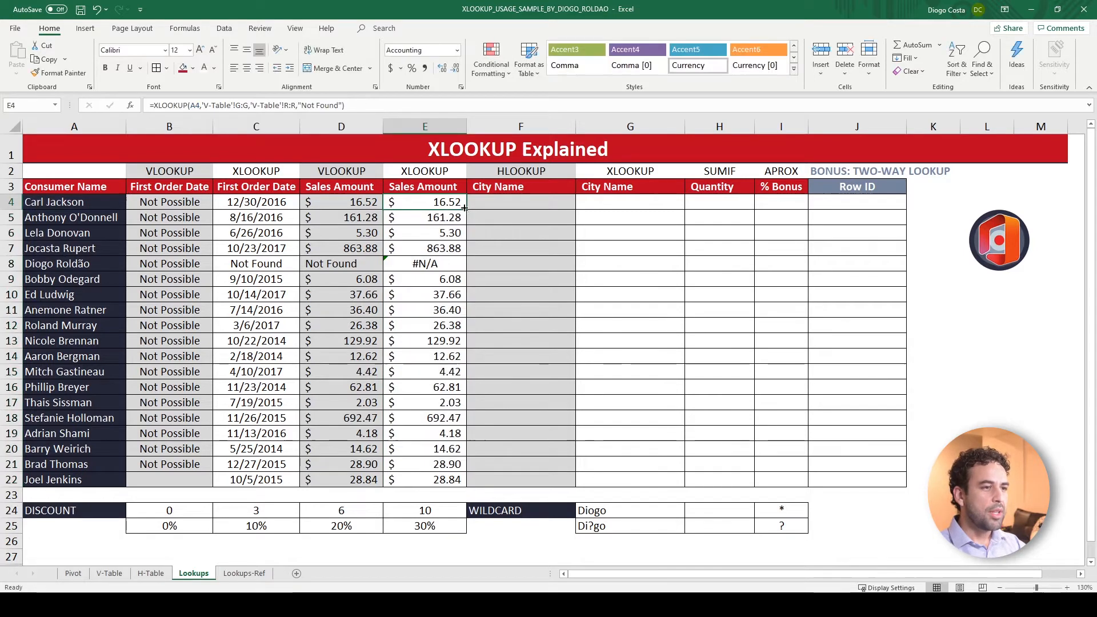
click(440, 266)
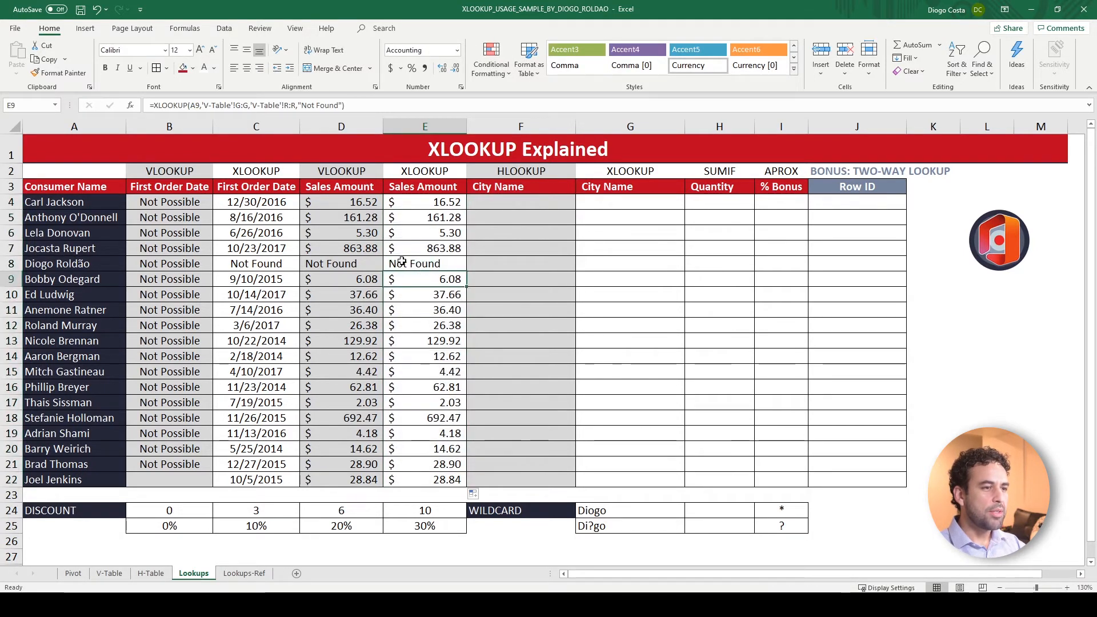
Start an HLOOKUP in F4, the City Name column, with A4 as the lookup value
click(521, 203)
click(512, 172)
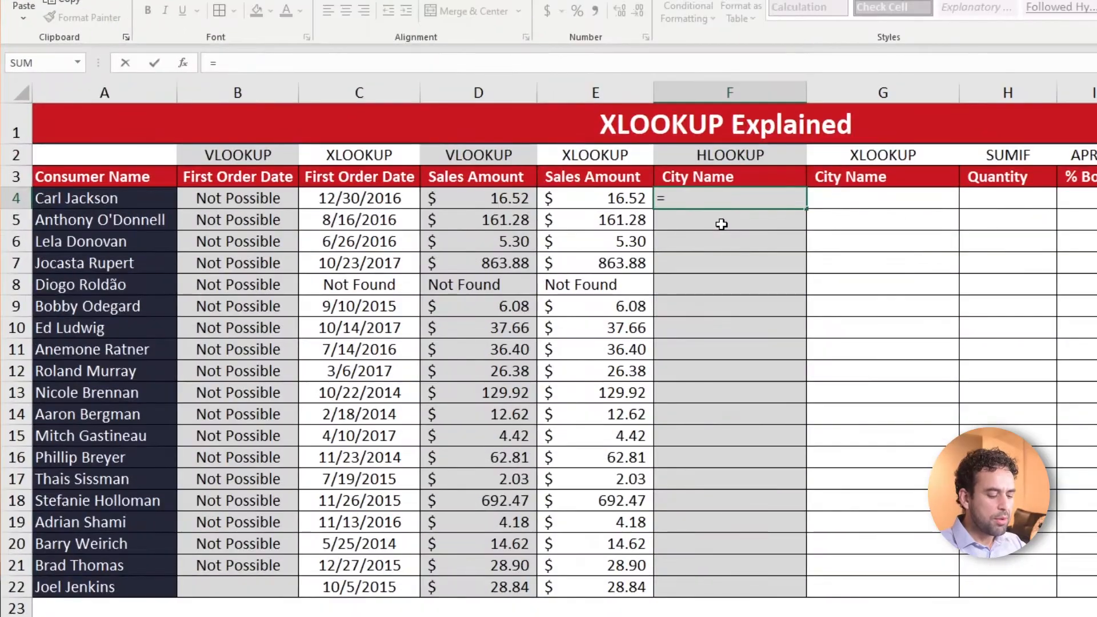
text(cho)
key(BackSpace)
key(BackSpace)
key(BackSpace)
text(hloo)
key(Tab)
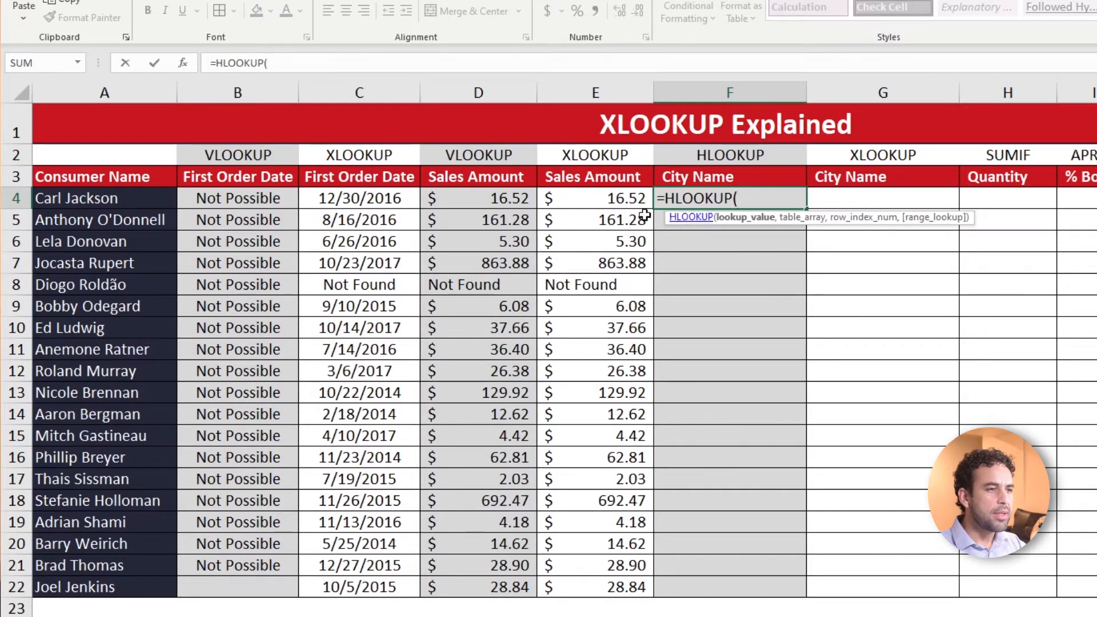
click(156, 205)
text(,)
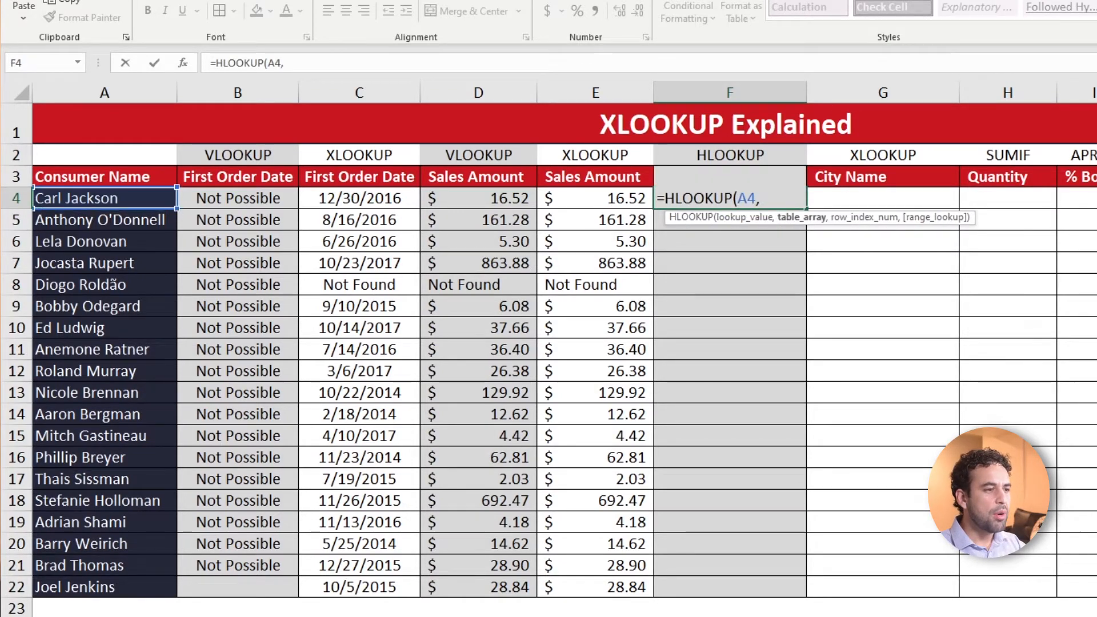
Set the HLOOKUP table array to B7:NTK10 on the H-Table sheet, covering the Customer Name through City rows
click(222, 616)
key(ctrl+Home)
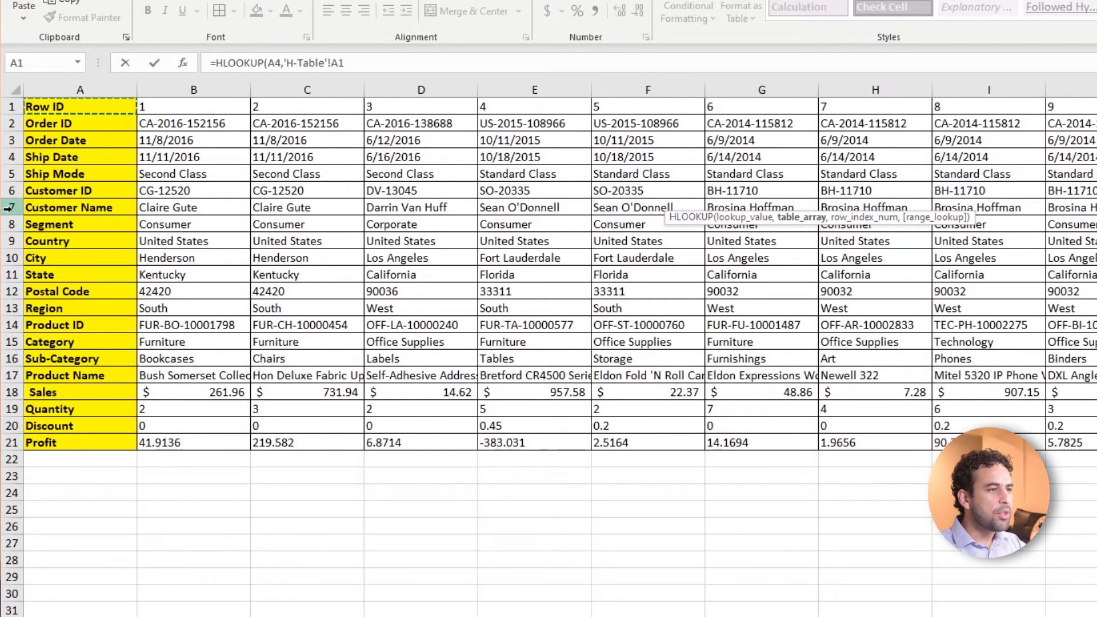
drag(10, 208, 10, 256)
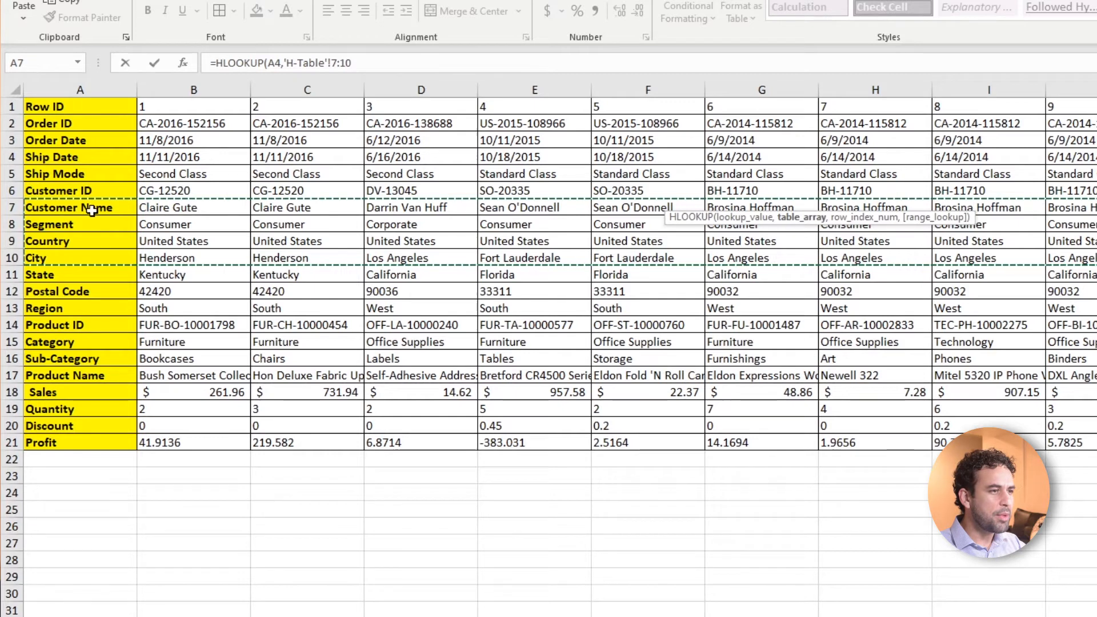
click(214, 209)
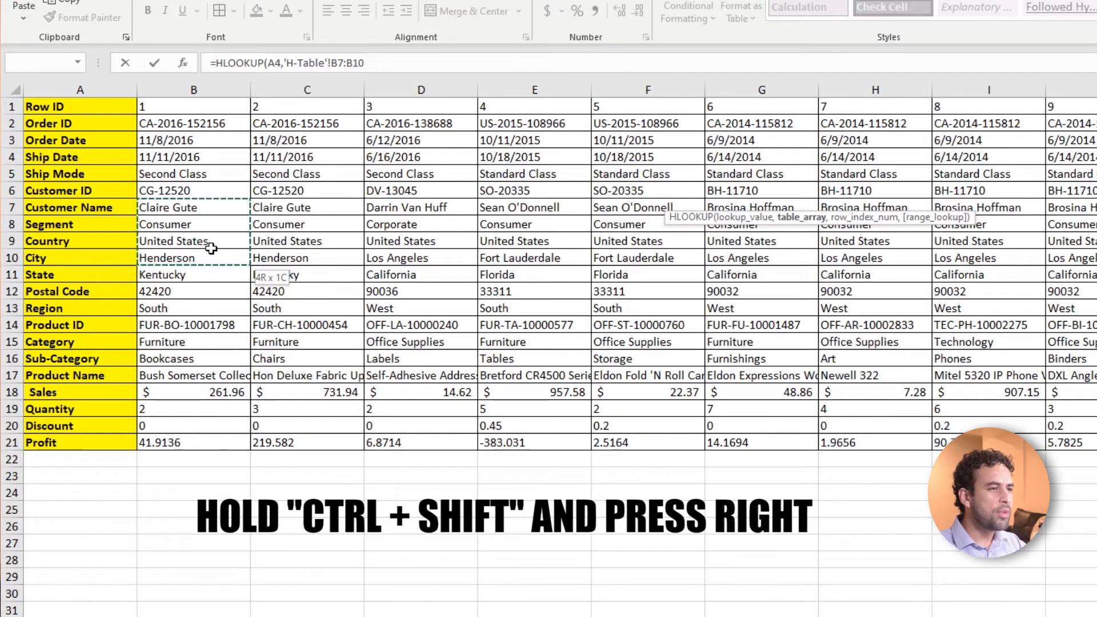
key(ctrl+shift+Right)
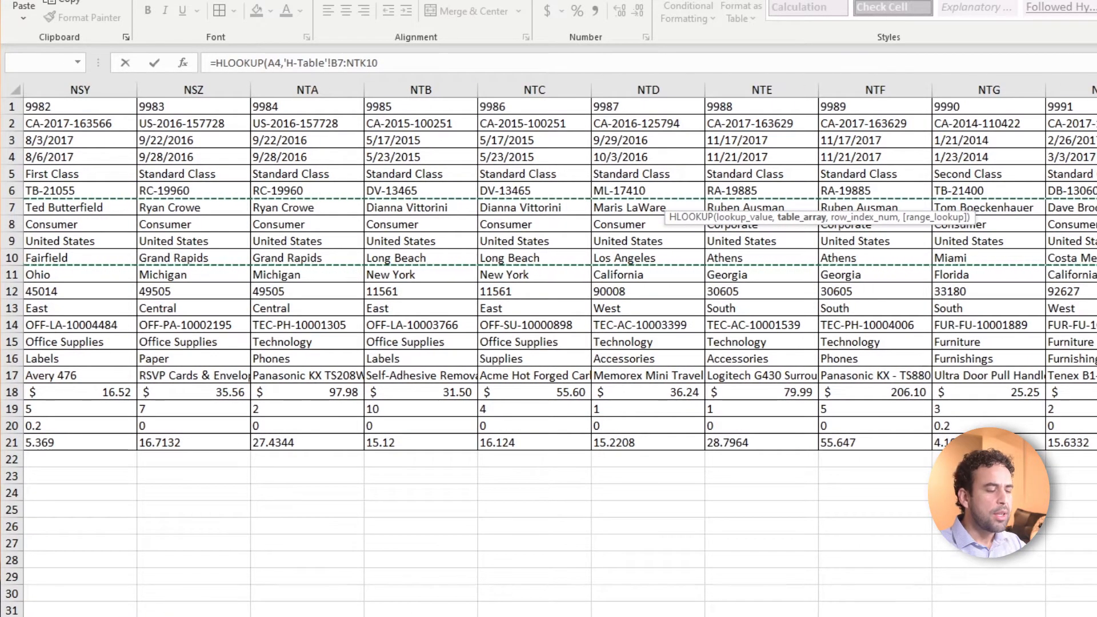
Lock the HLOOKUP table array in F4 as the absolute range $B$7:$NTK$10 on the H-Table sheet
click(346, 63)
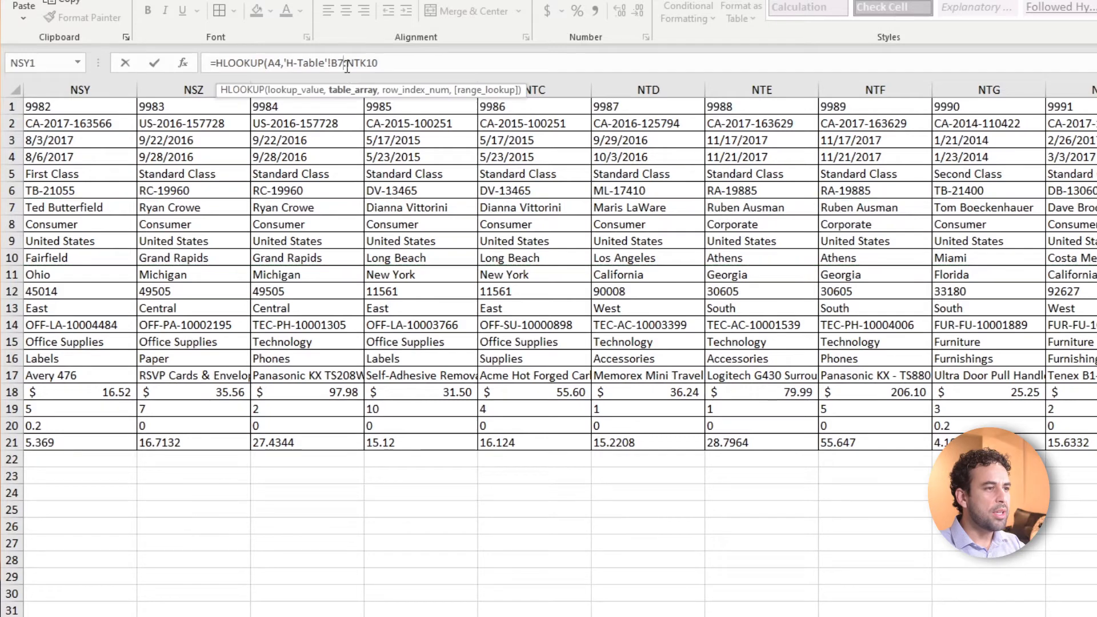
key(F4)
click(378, 63)
key(F4)
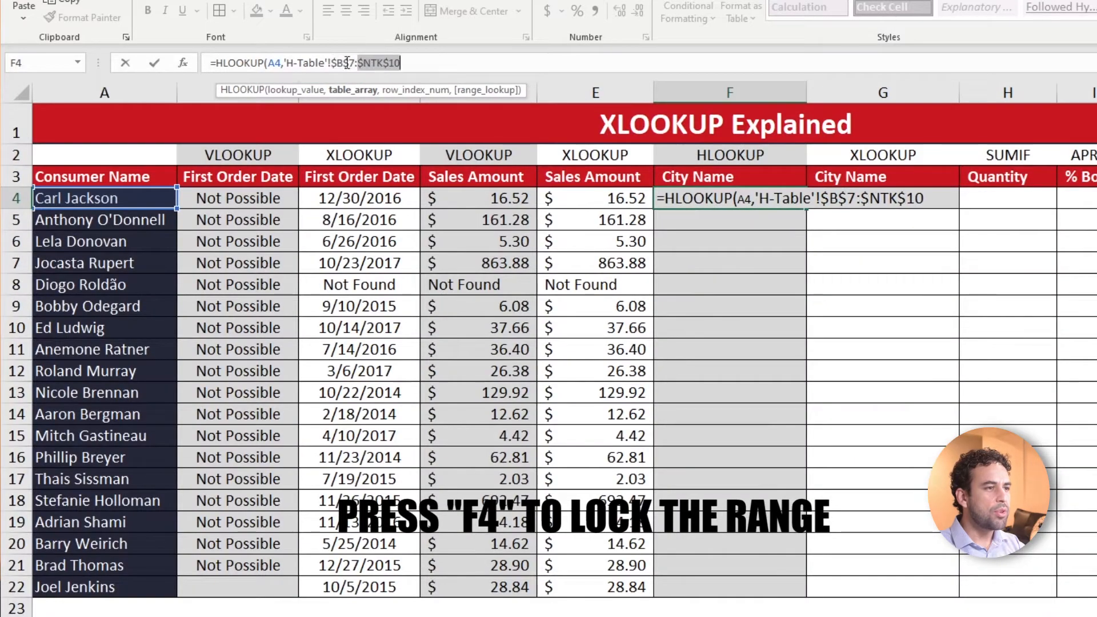
Finish the F4 HLOOKUP with row index 4 and exact match 0, and fill it down to F22
click(431, 59)
text(,)
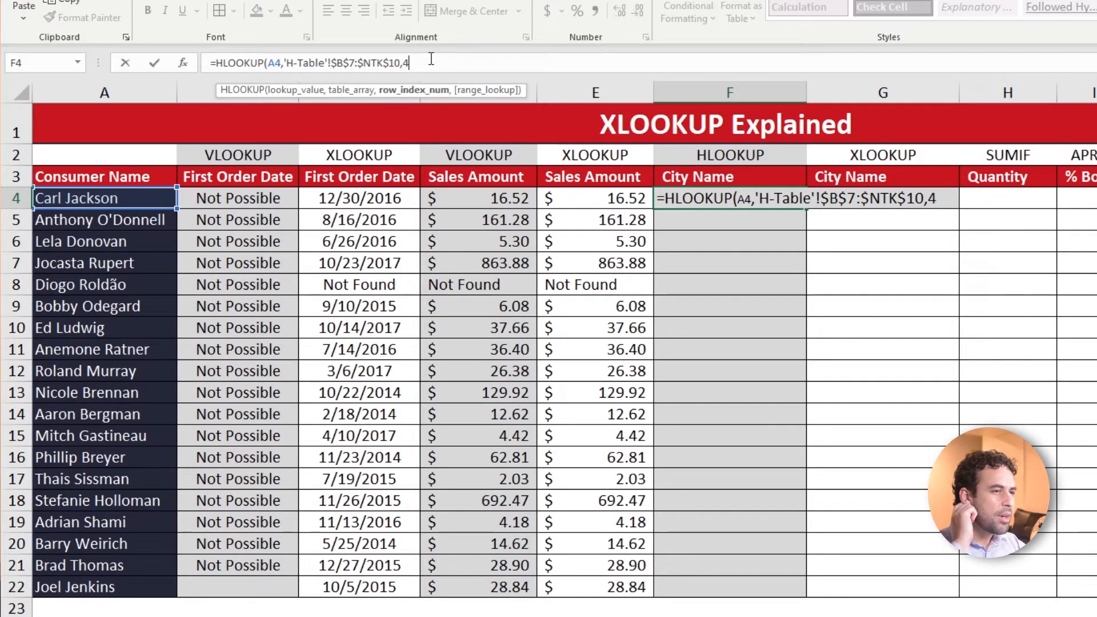
text(4)
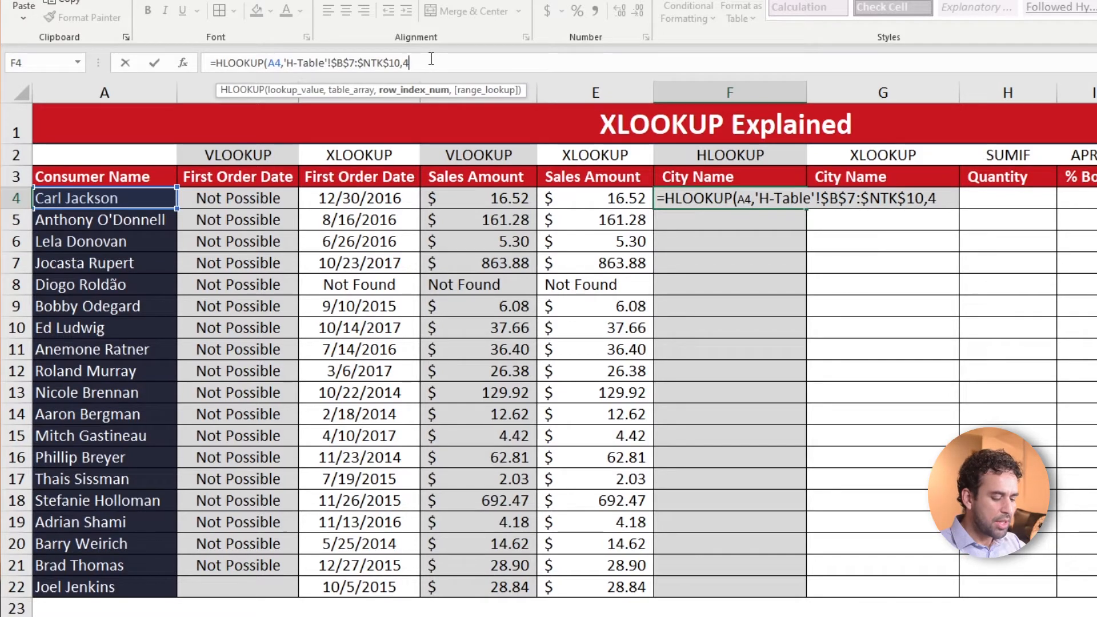
text(,0)
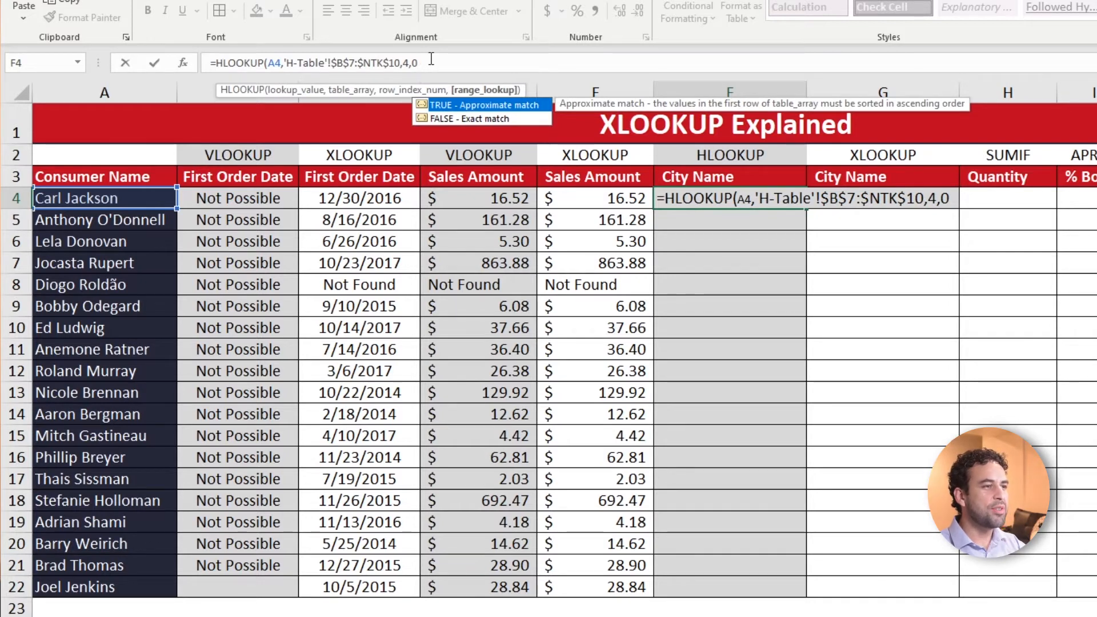
text())
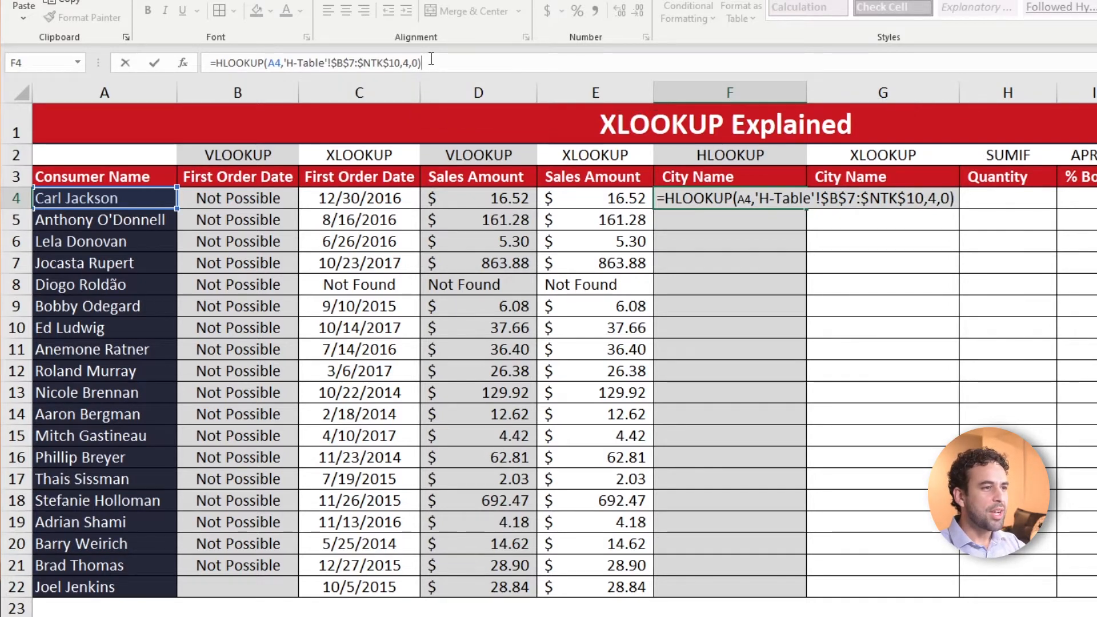
key(ctrl+Return)
double_click(805, 208)
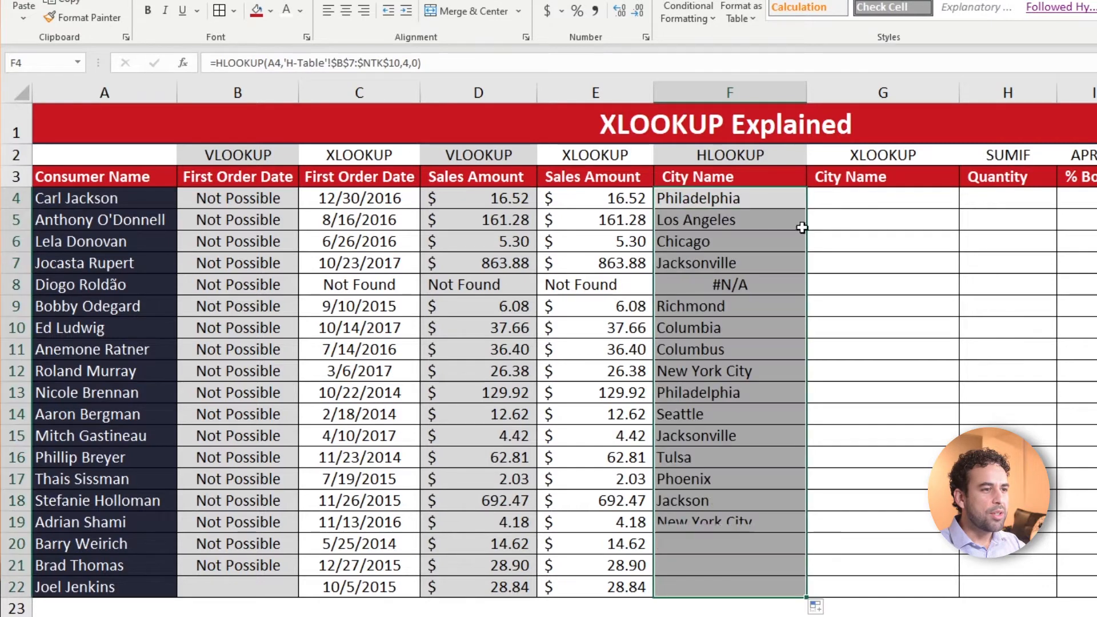
Wrap the HLOOKUP in F8 in IFNA with "Not Found" as the fallback and fill it down to F22
click(707, 288)
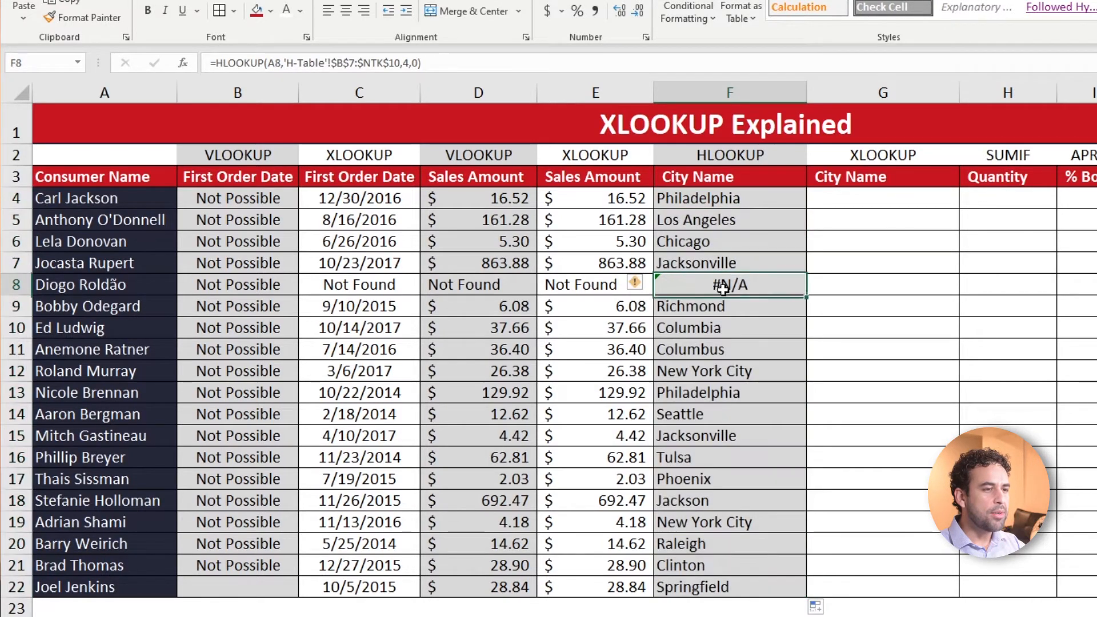
click(222, 66)
text(IFNA()
key(End)
text(,"")
text(Not FOun)
text(d"))
key(ctrl+Return)
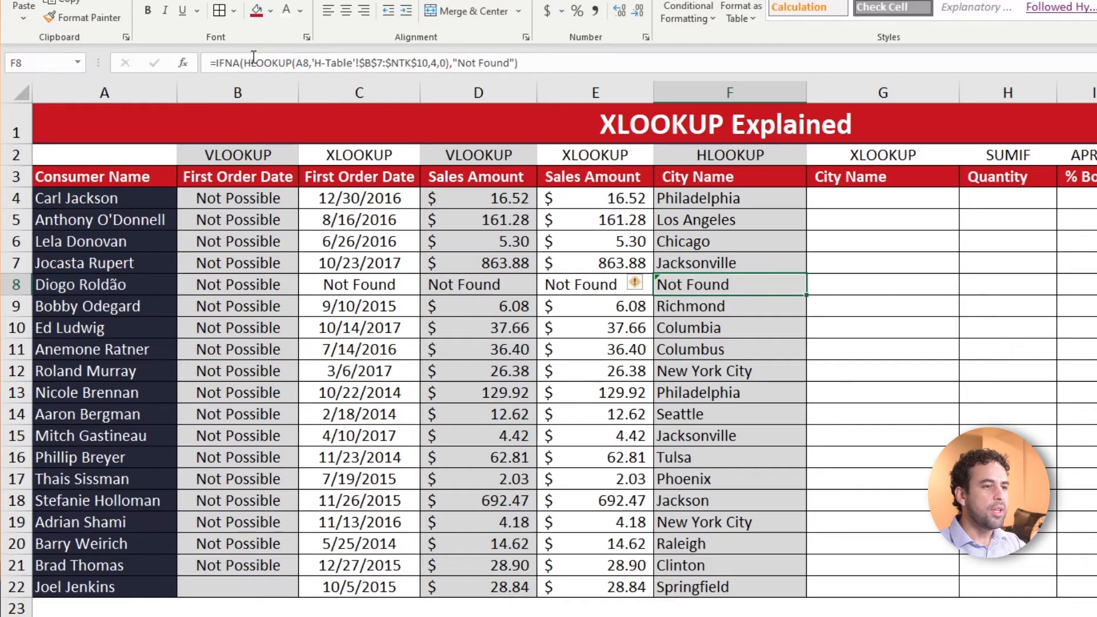
drag(806, 295, 781, 590)
click(753, 286)
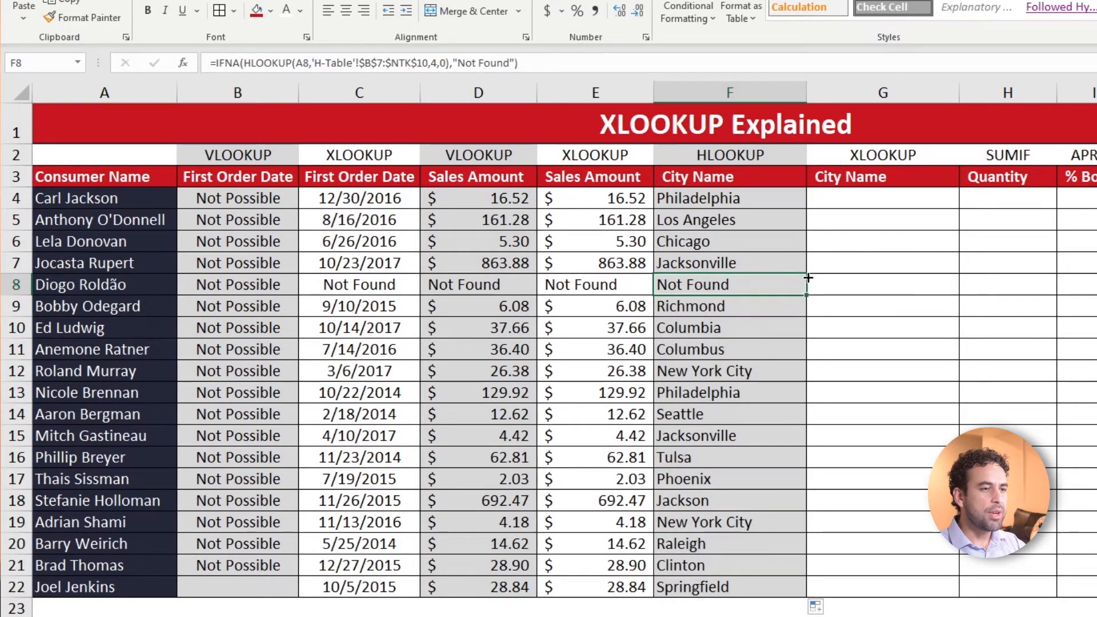
Start an XLOOKUP in G4 with A4 as the lookup value and H-Table row 7, Customer Name, as the lookup array
click(903, 210)
text(=XLOOKUP(A4,)
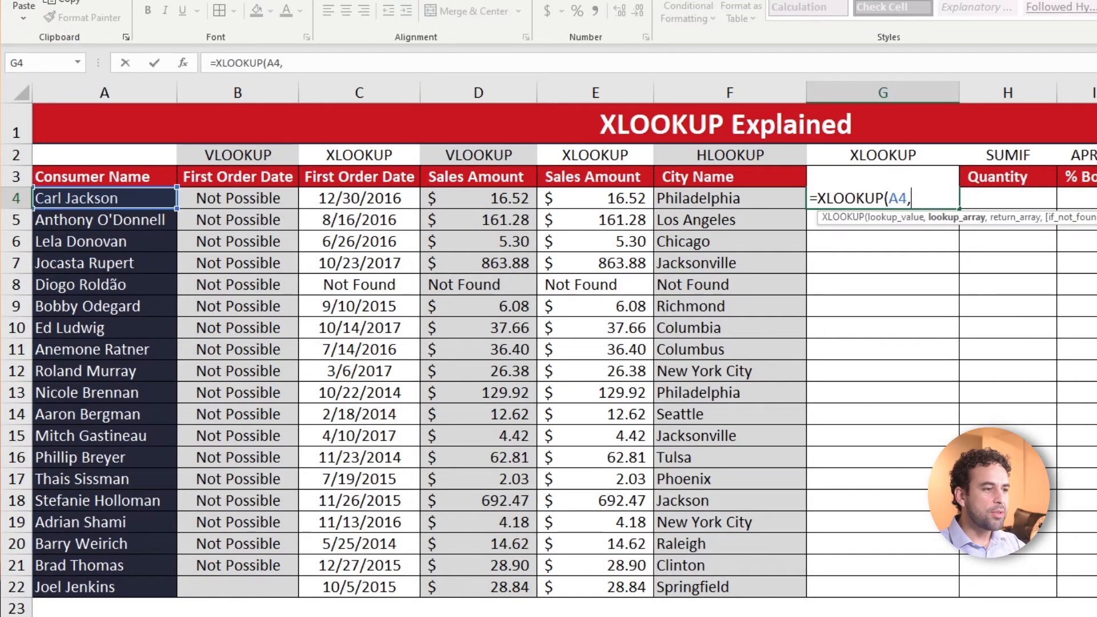
click(281, 586)
click(128, 252)
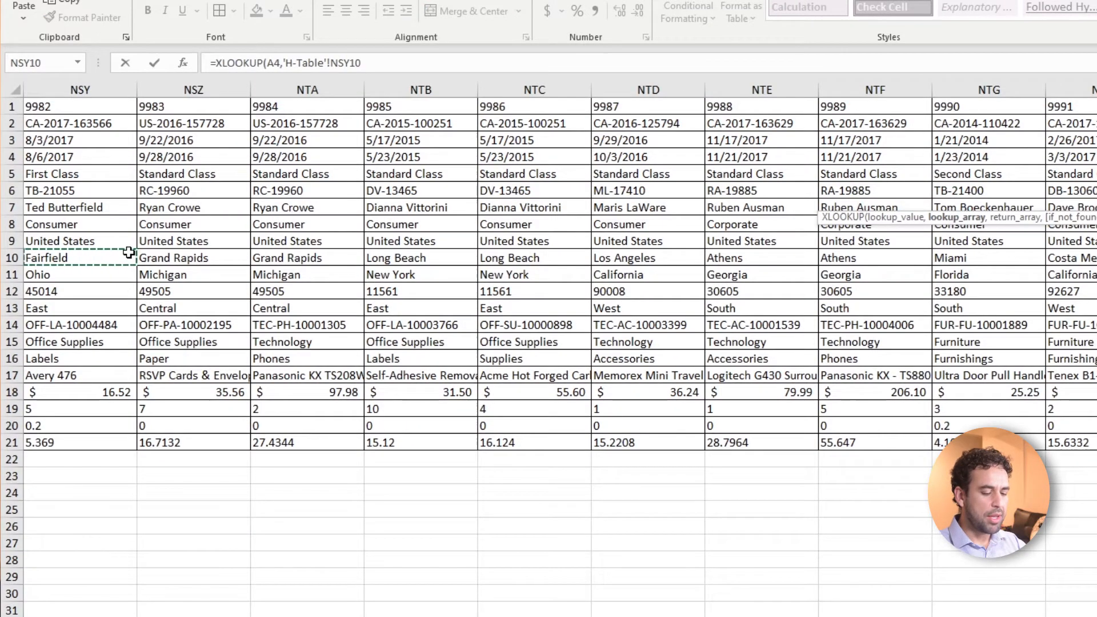
key(ctrl+Home)
click(9, 207)
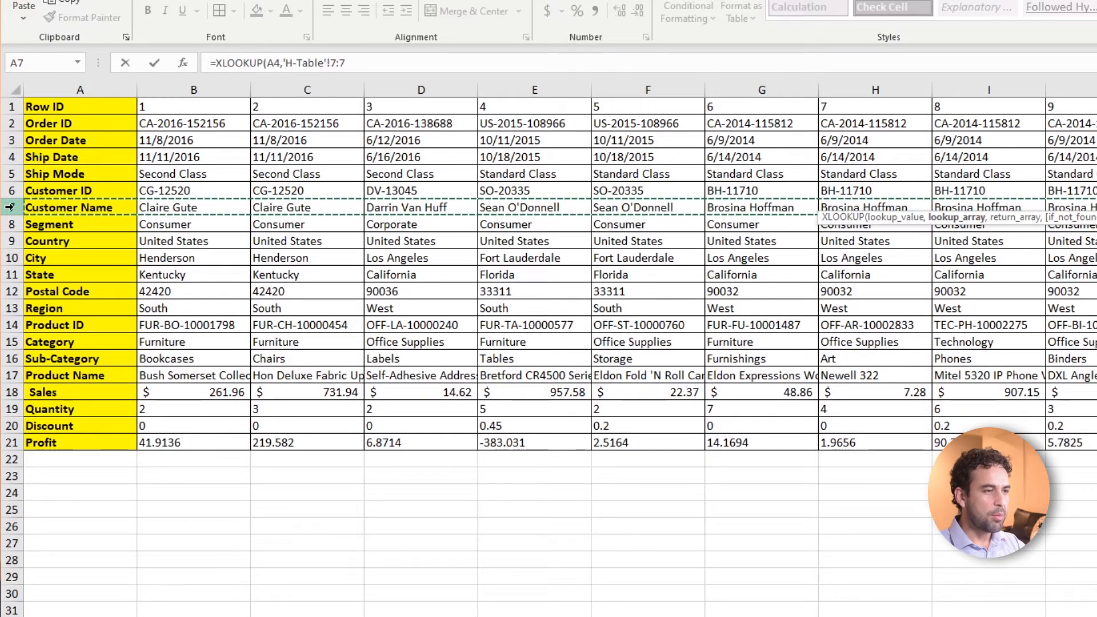
text(,)
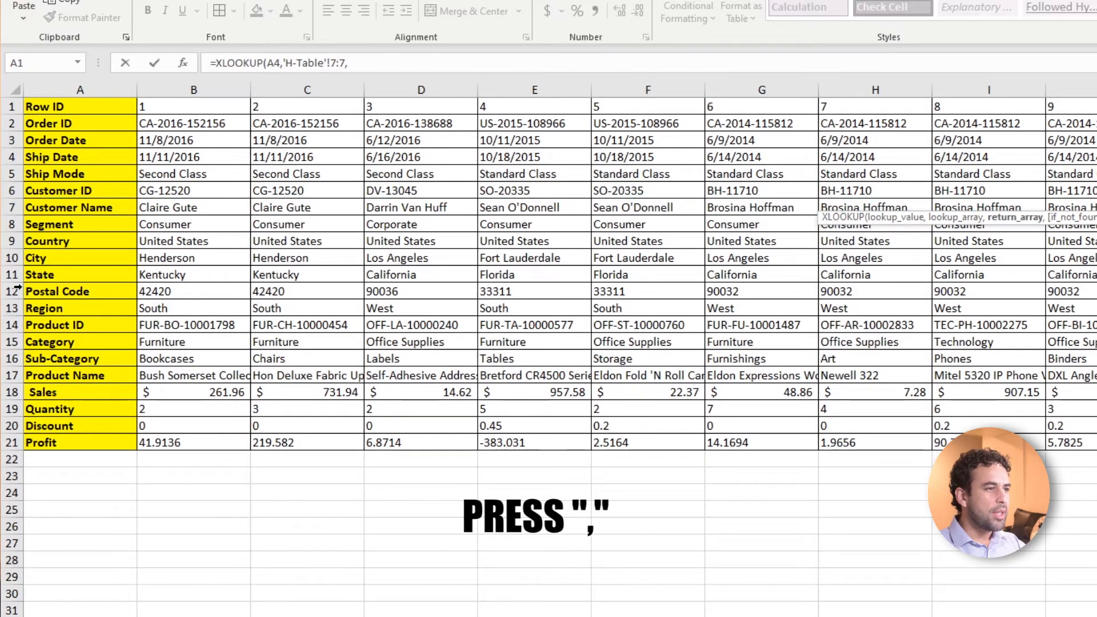
Complete the G4 XLOOKUP with H-Table row 10, City, as the return array and "Not Found" as the if_not_found argument
click(5, 257)
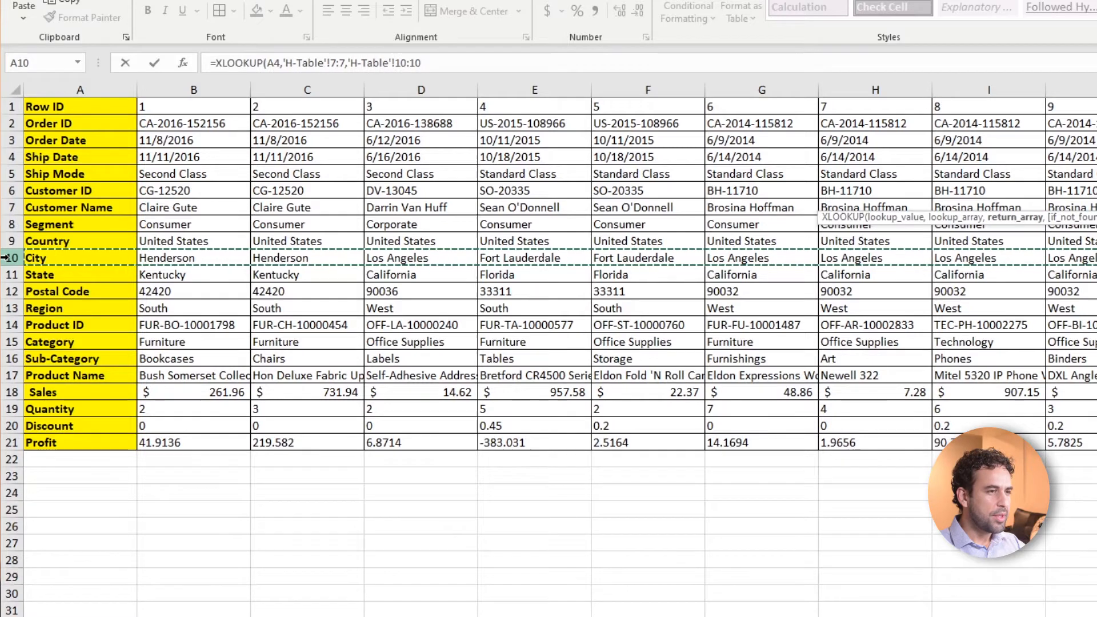
text(,")
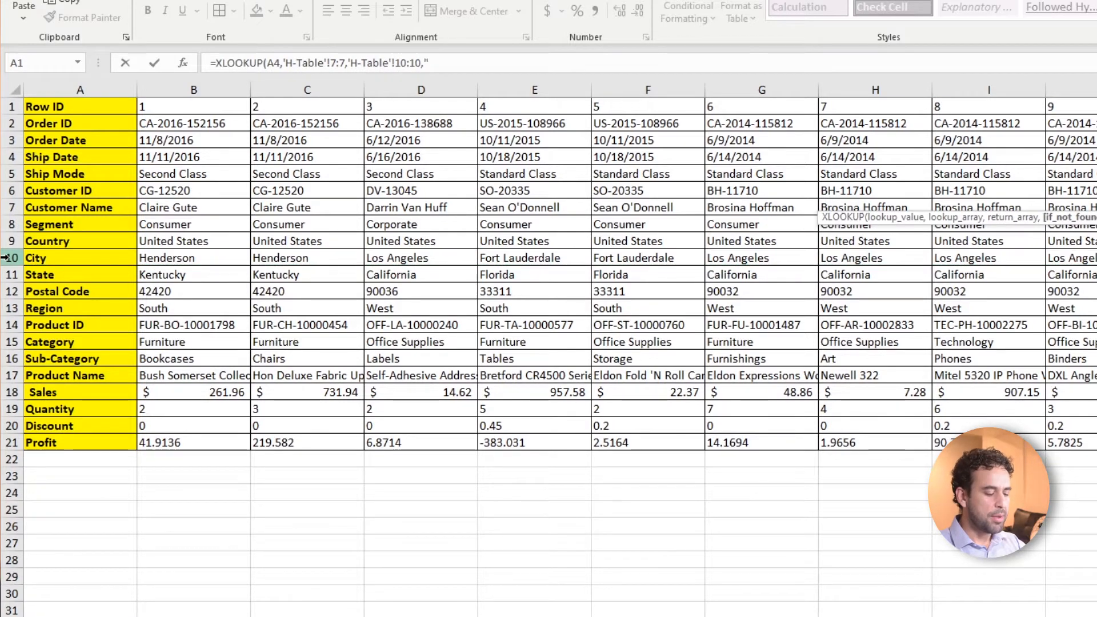
text(Not Found")
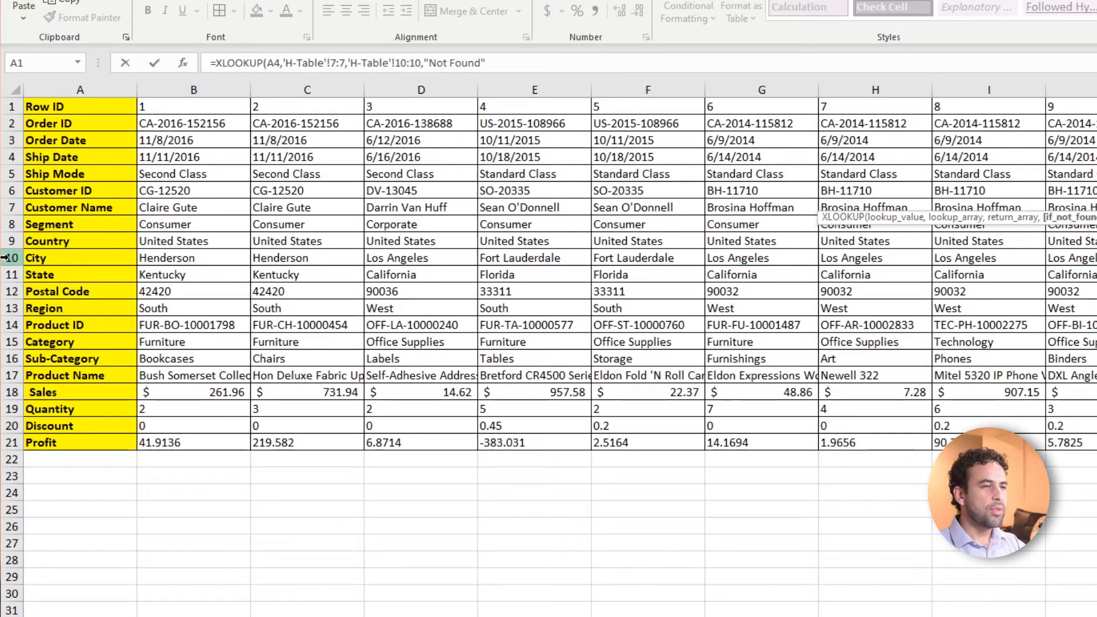
text())
key(ctrl+Return)
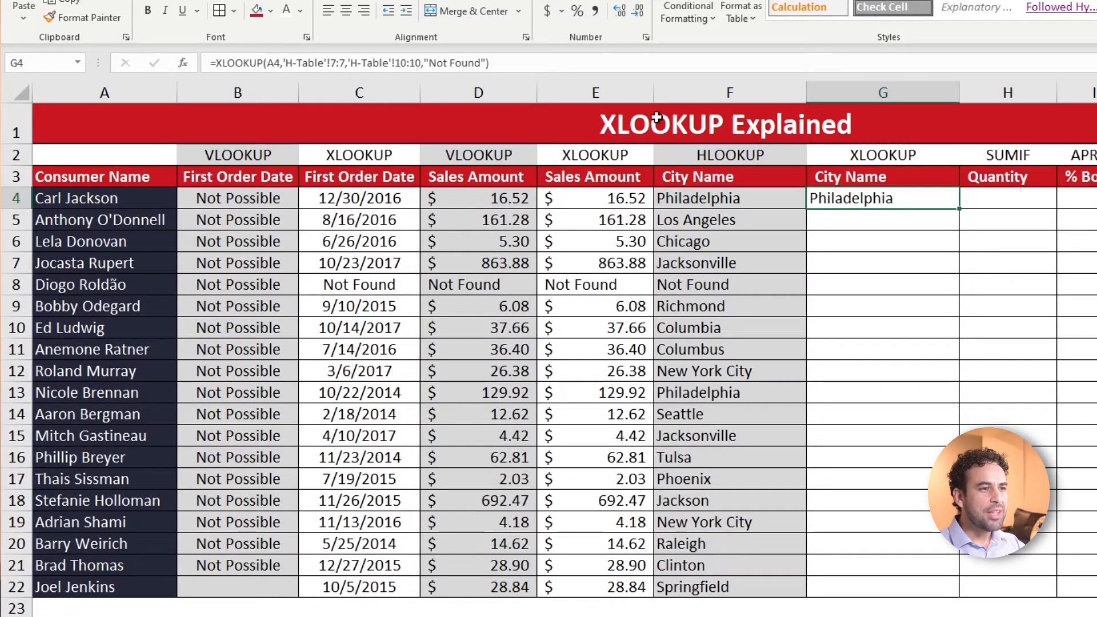
Make the lookup and return arrays of the G4 XLOOKUP absolute, as $7:$7 and $10:$10
click(334, 61)
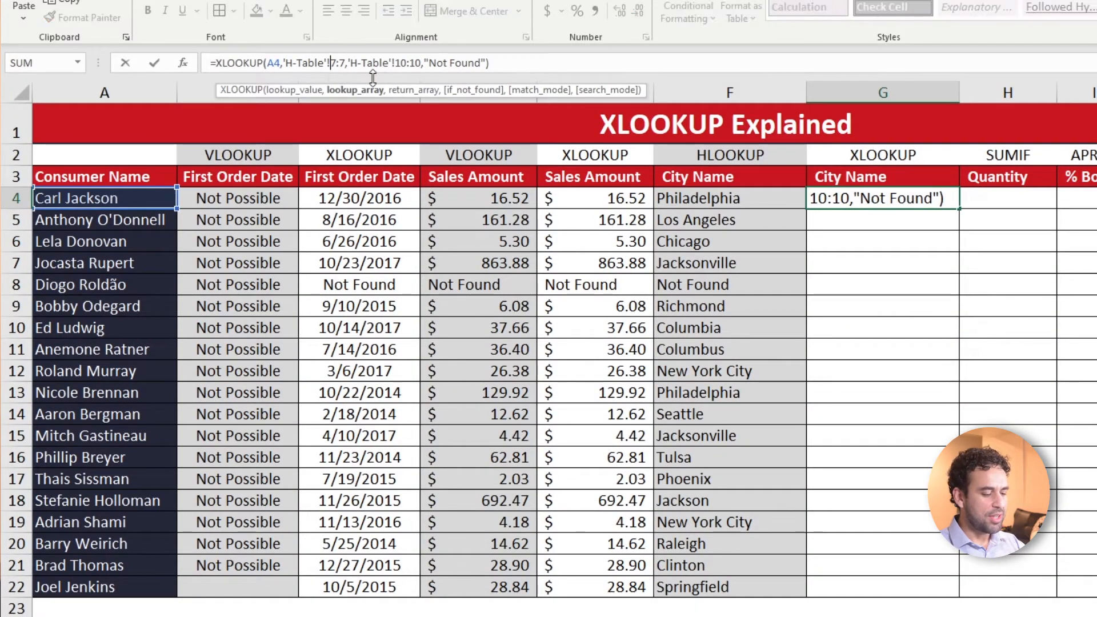
key(F4)
click(419, 63)
key(F4)
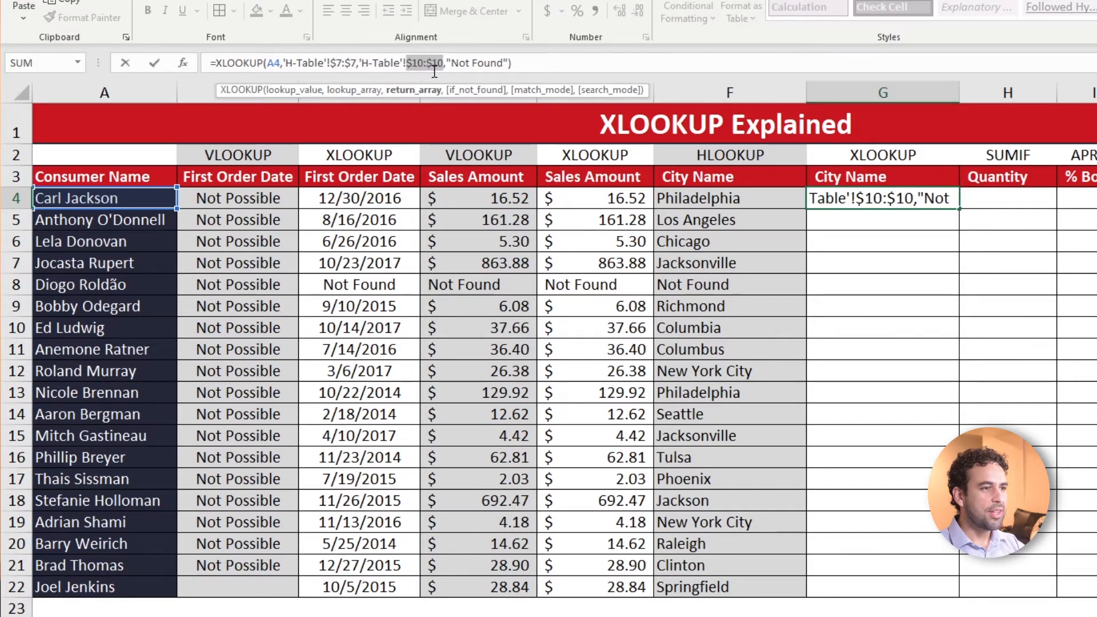
key(ctrl+Return)
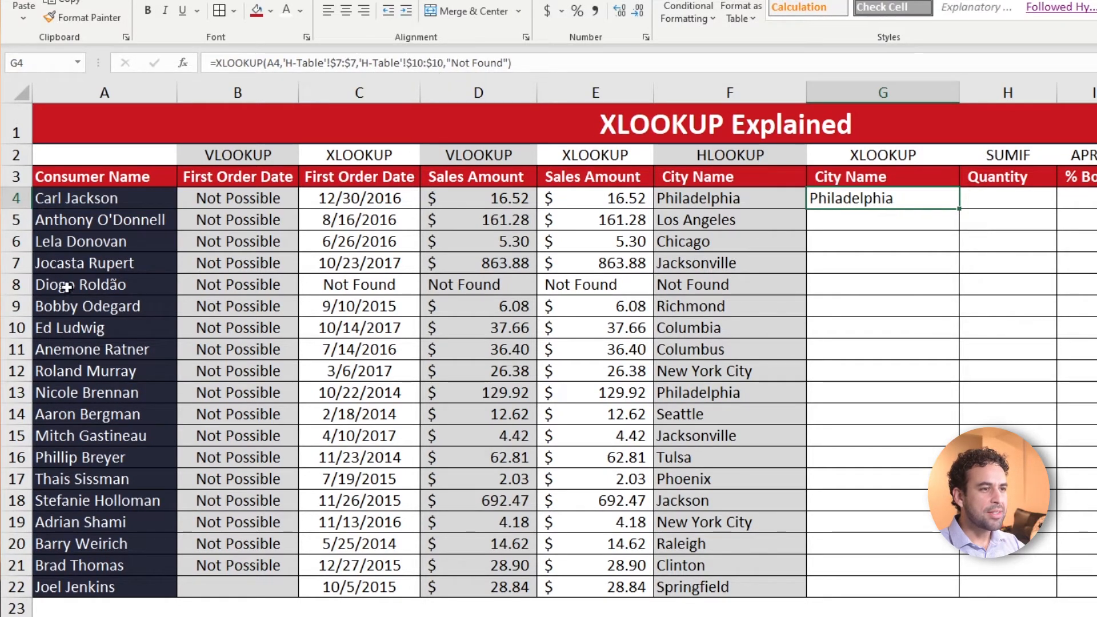
Fill the G4 XLOOKUP down to G22 and check the result for the unmatched customer in row 8
drag(77, 207, 97, 587)
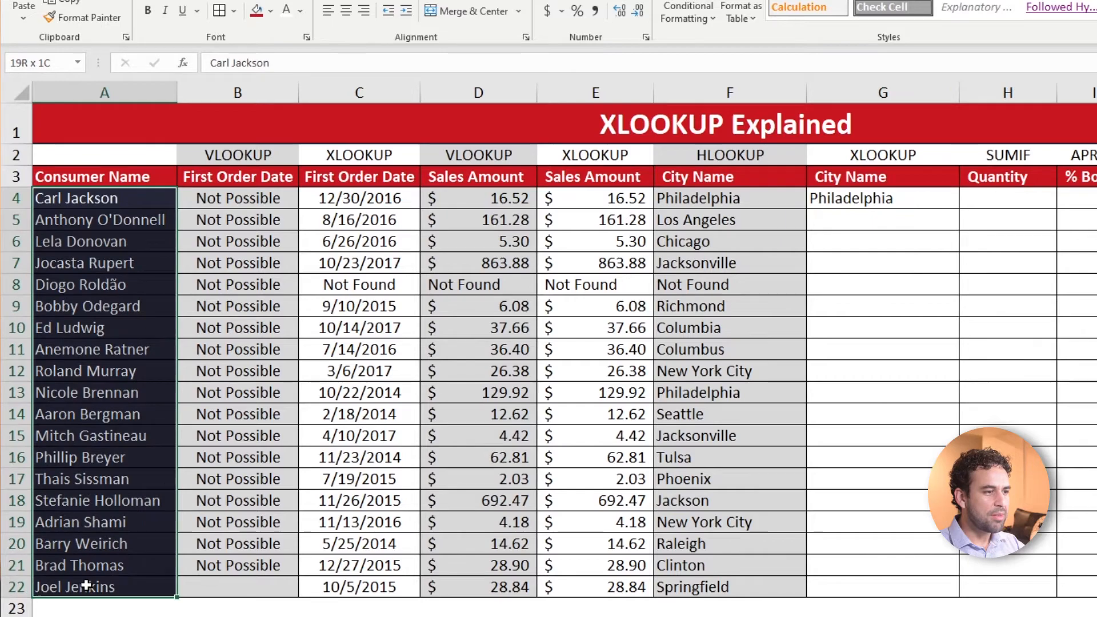
click(917, 201)
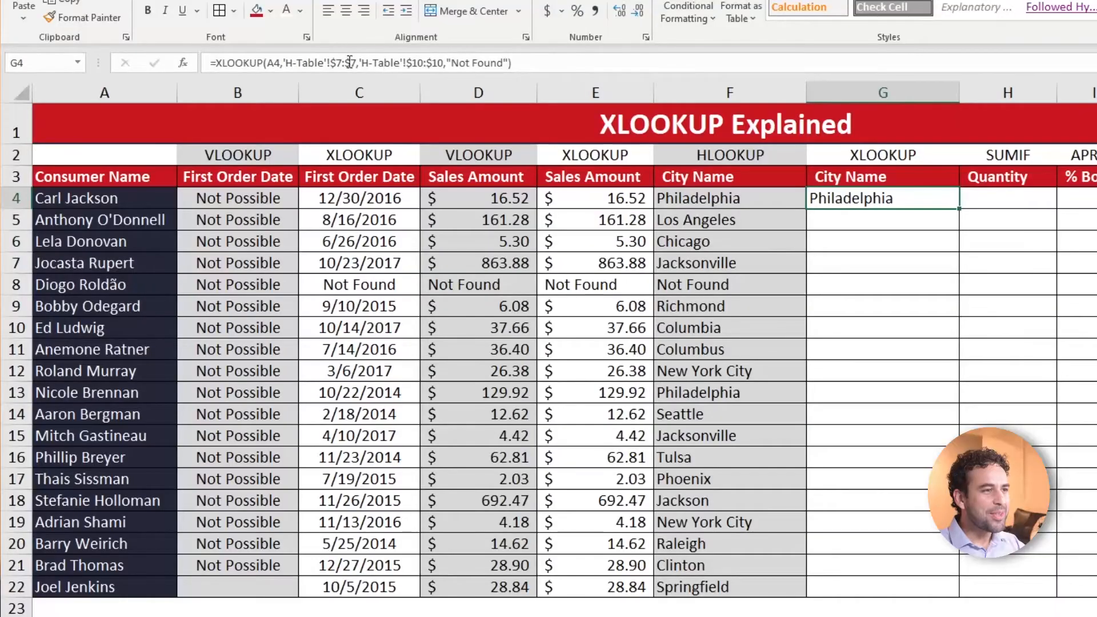
double_click(959, 208)
click(818, 221)
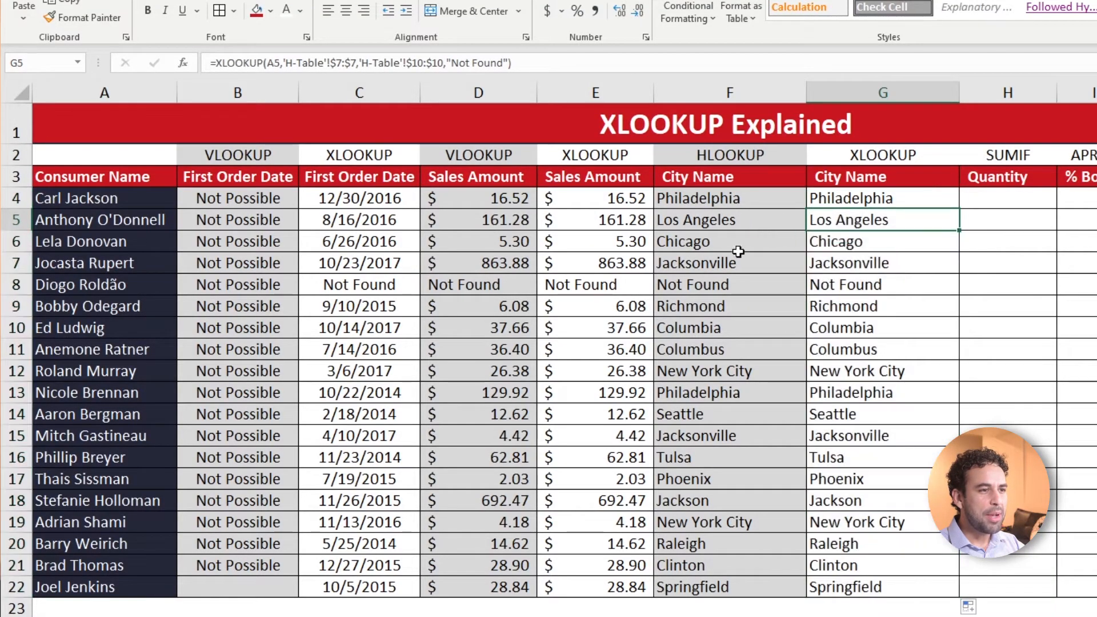
click(834, 288)
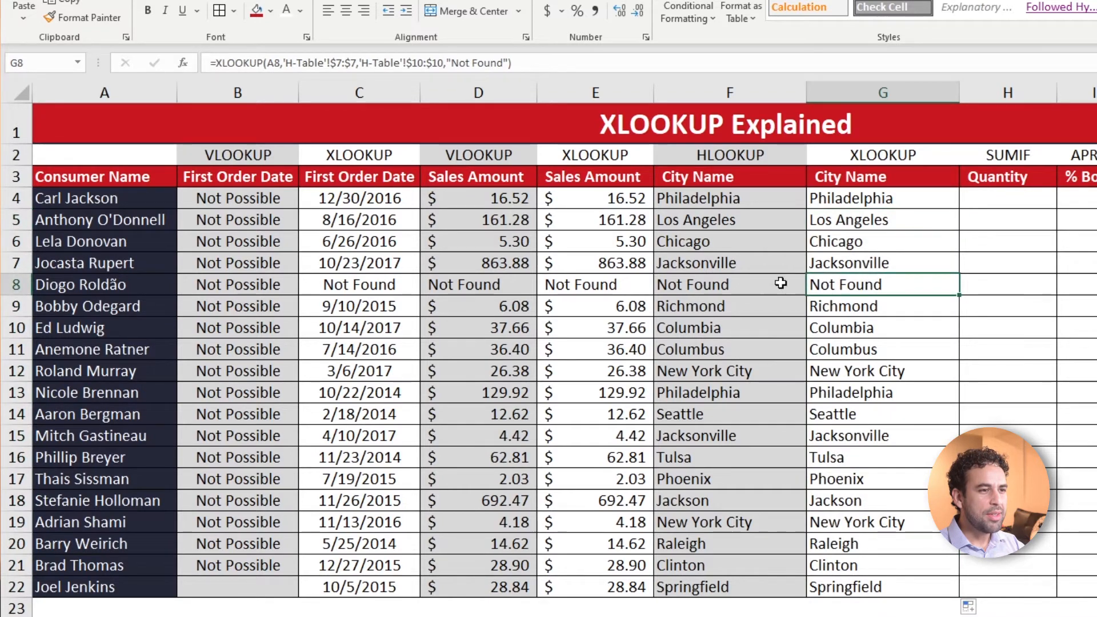
Start a SUMIF in H4, the Quantity column, with V-Table column G, Customer Name, as the range
click(974, 199)
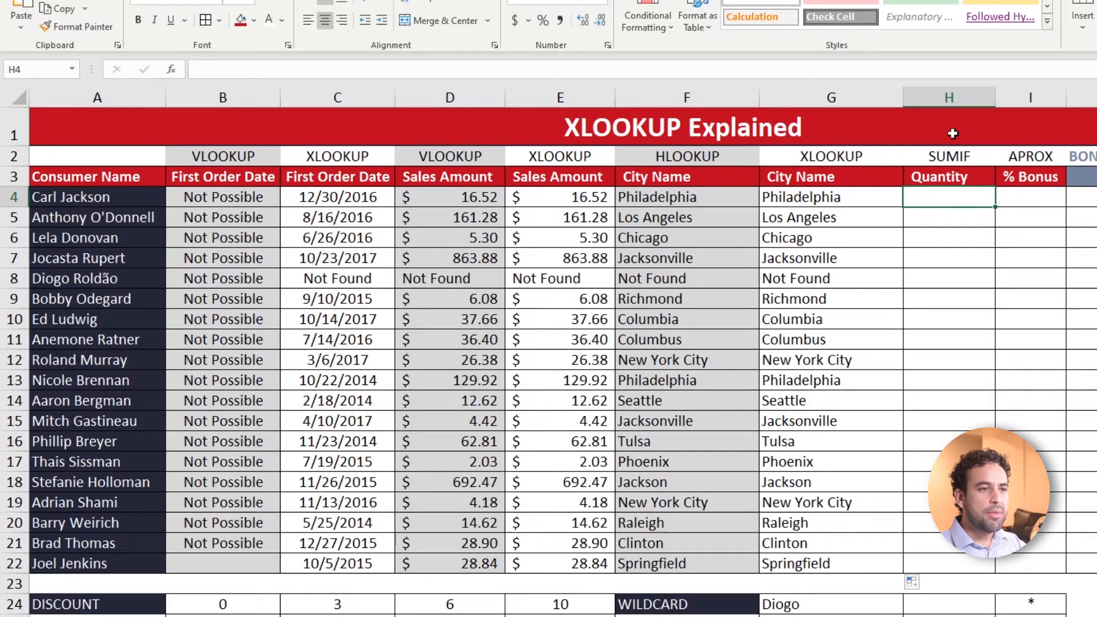
click(956, 98)
click(1023, 98)
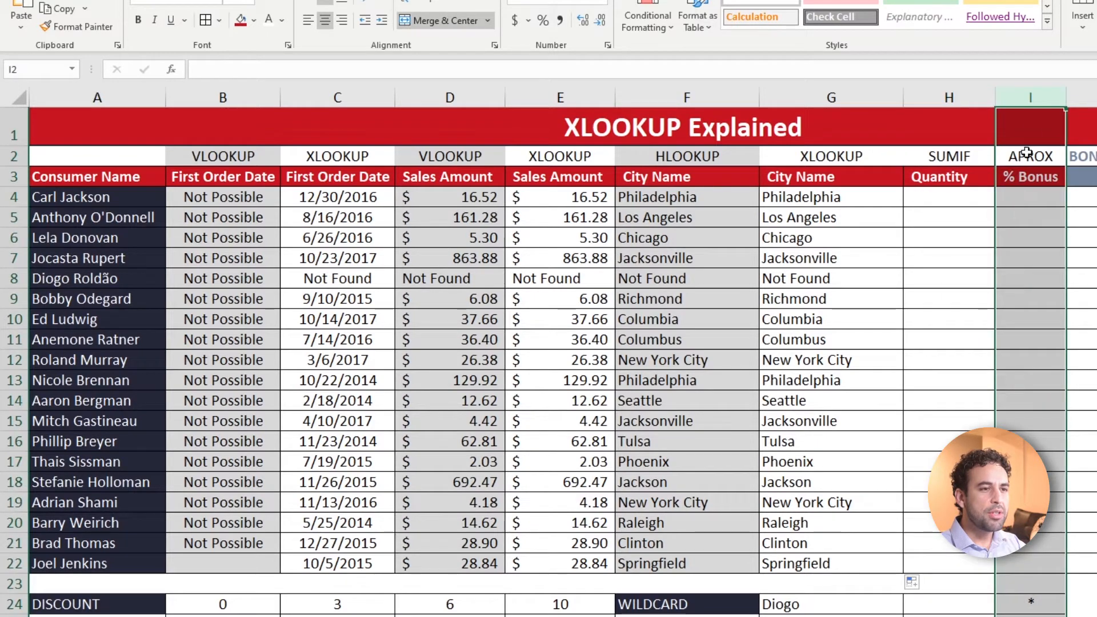
click(958, 198)
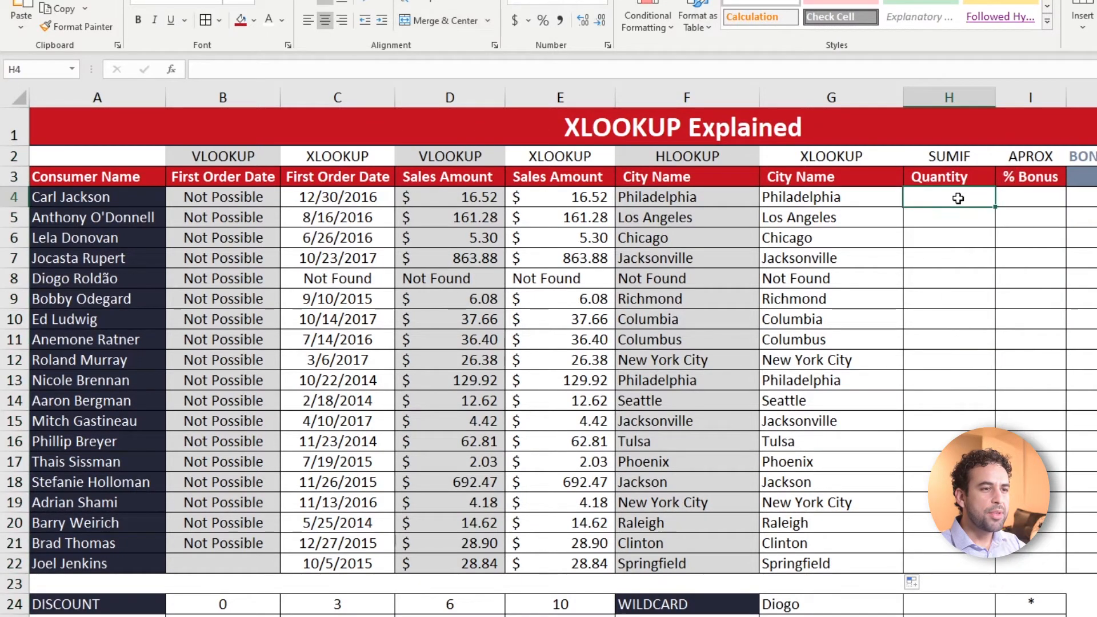
text(=sumif)
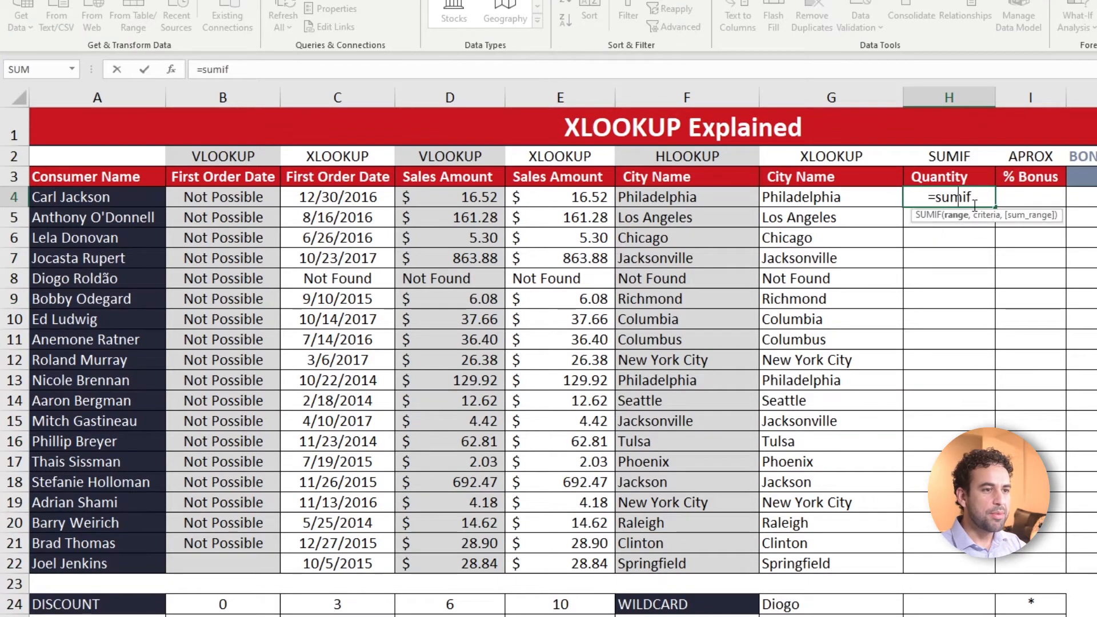
key(Tab)
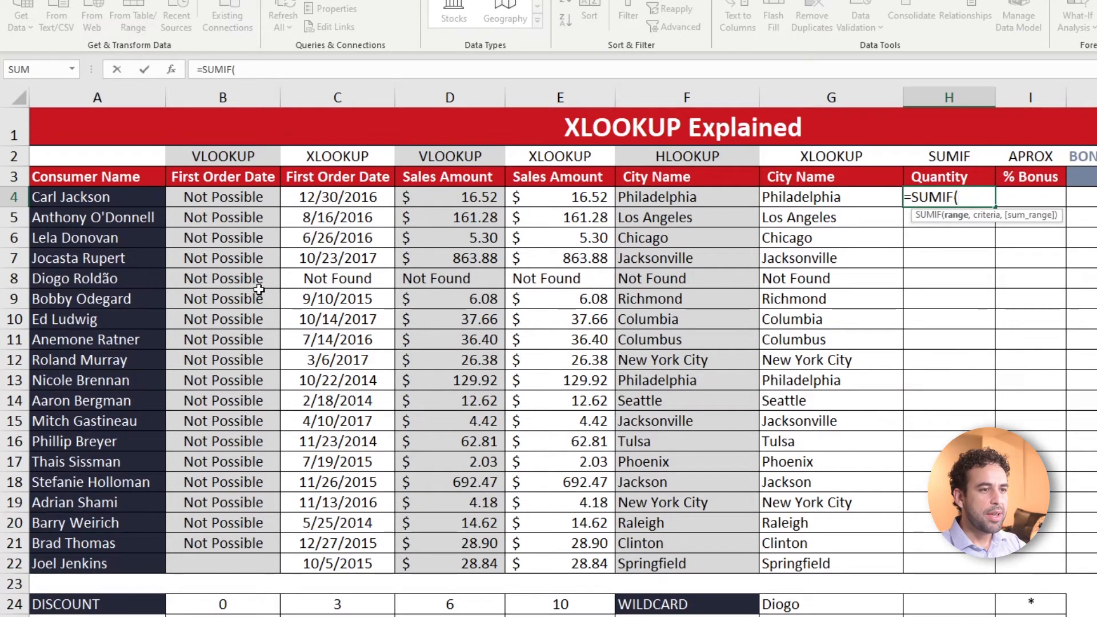
key(ctrl+Page_Down)
key(ctrl+Page_Down)
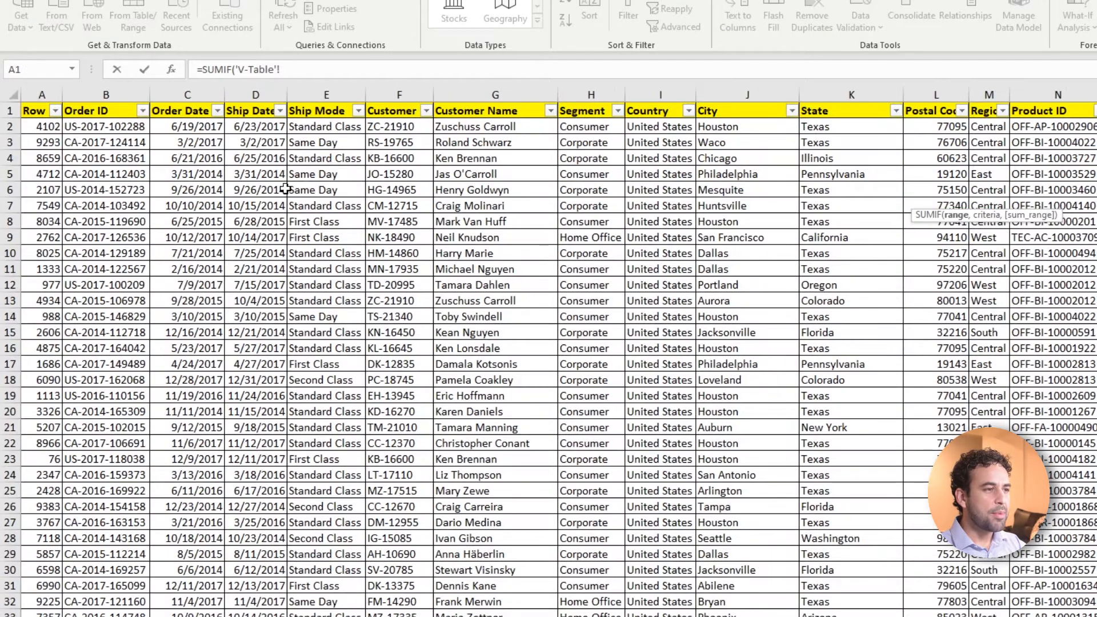
click(513, 94)
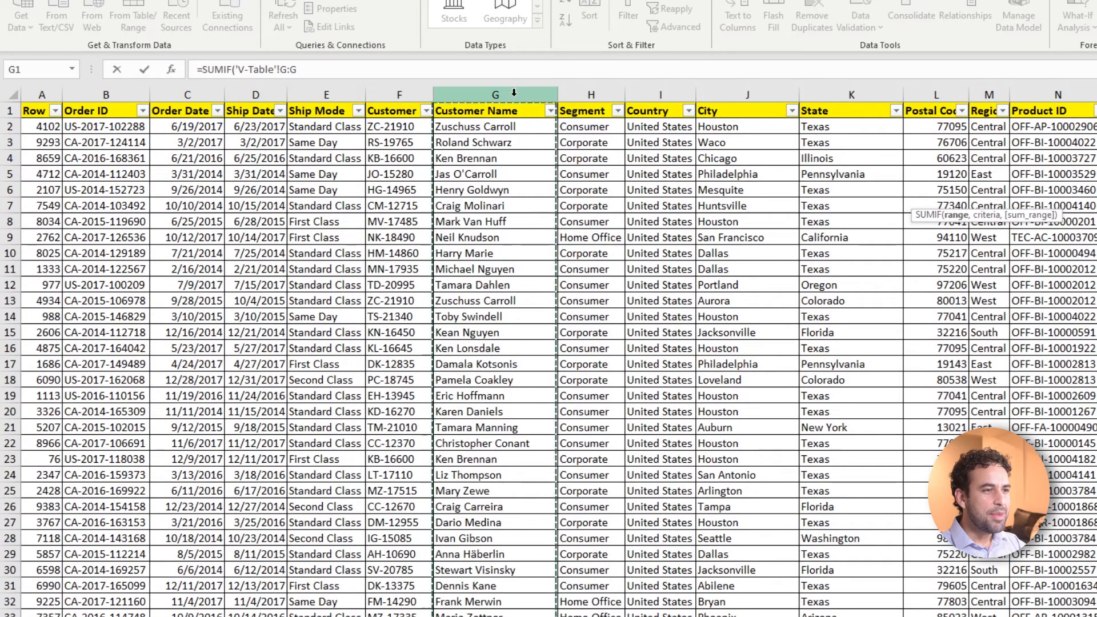
text(,)
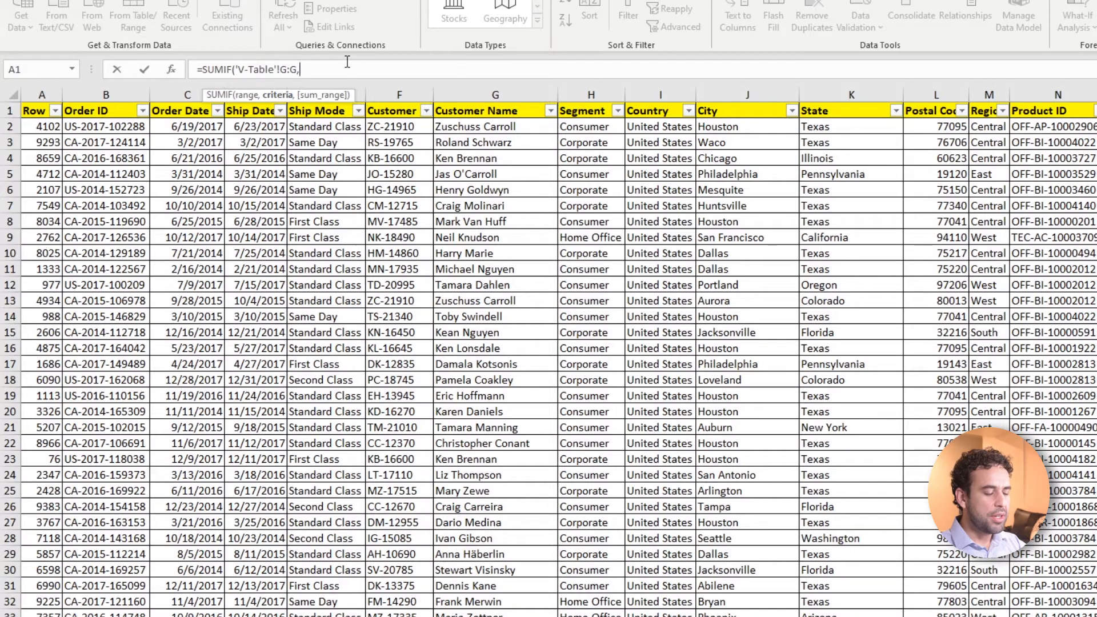
Set the SUMIF criteria to the consumer name in cell A4 of the Lookups sheet
key(ctrl+Page_Up)
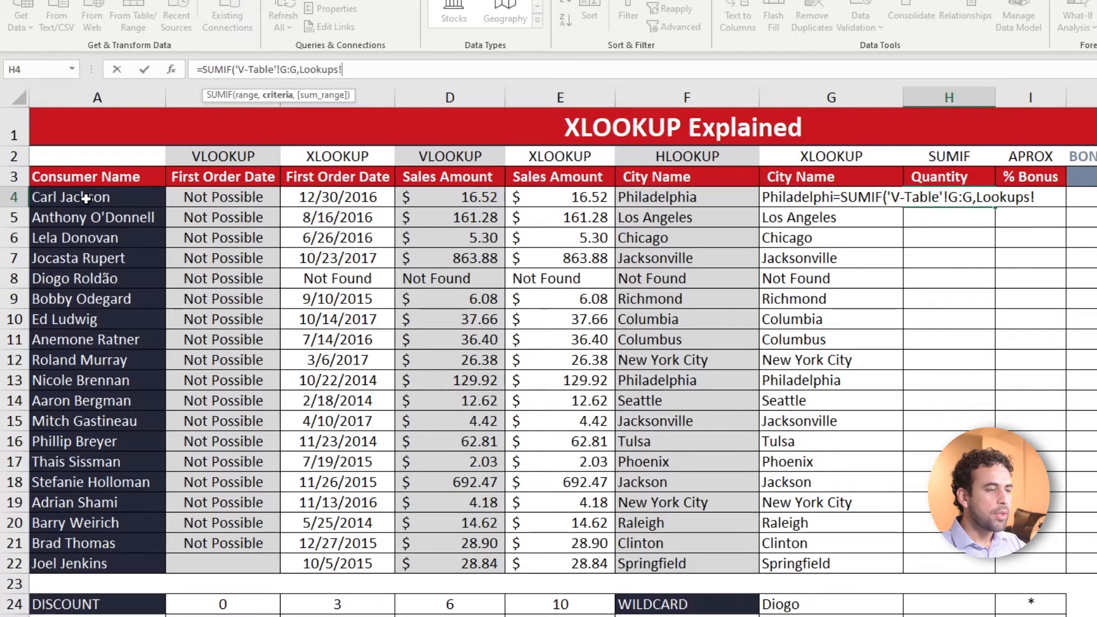
click(139, 204)
text(,)
Set the SUMIF sum range to V-Table column S, Quantity, and complete the formula in H4
key(ctrl+Page_Down)
click(876, 146)
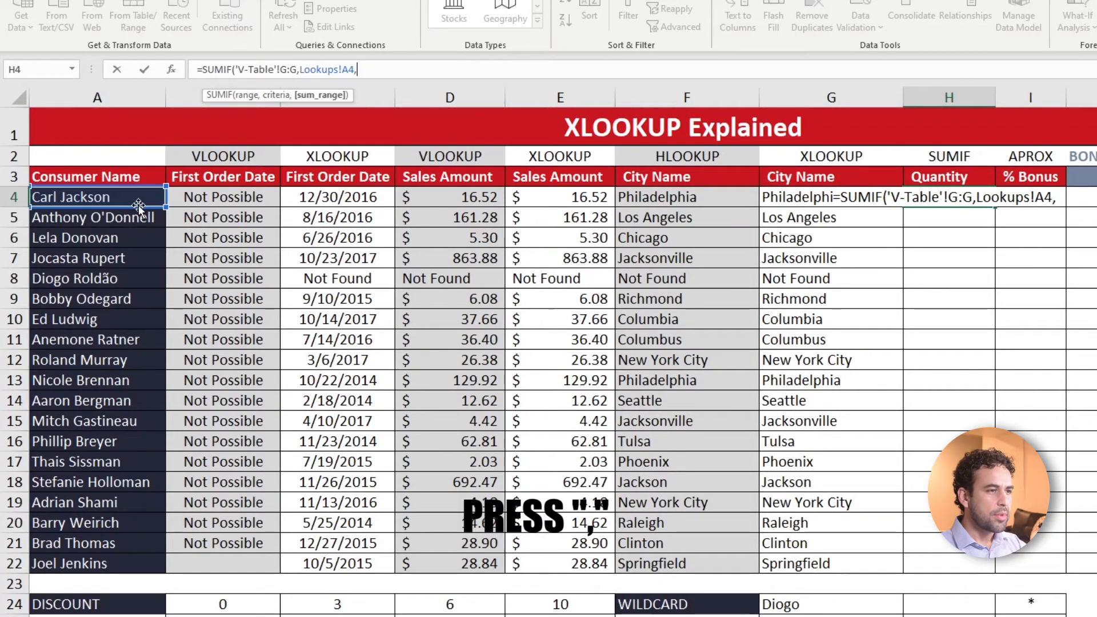
key(Right)
key(Right)
key(Right)
key(Right)
key(Right)
key(Right)
key(Right)
key(Right)
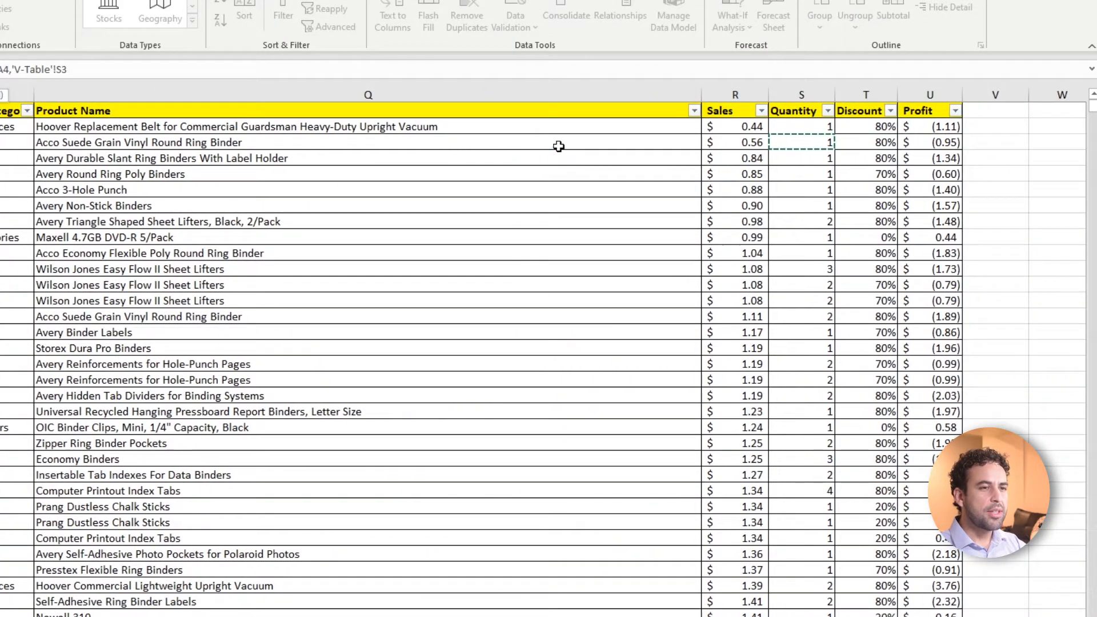
click(794, 95)
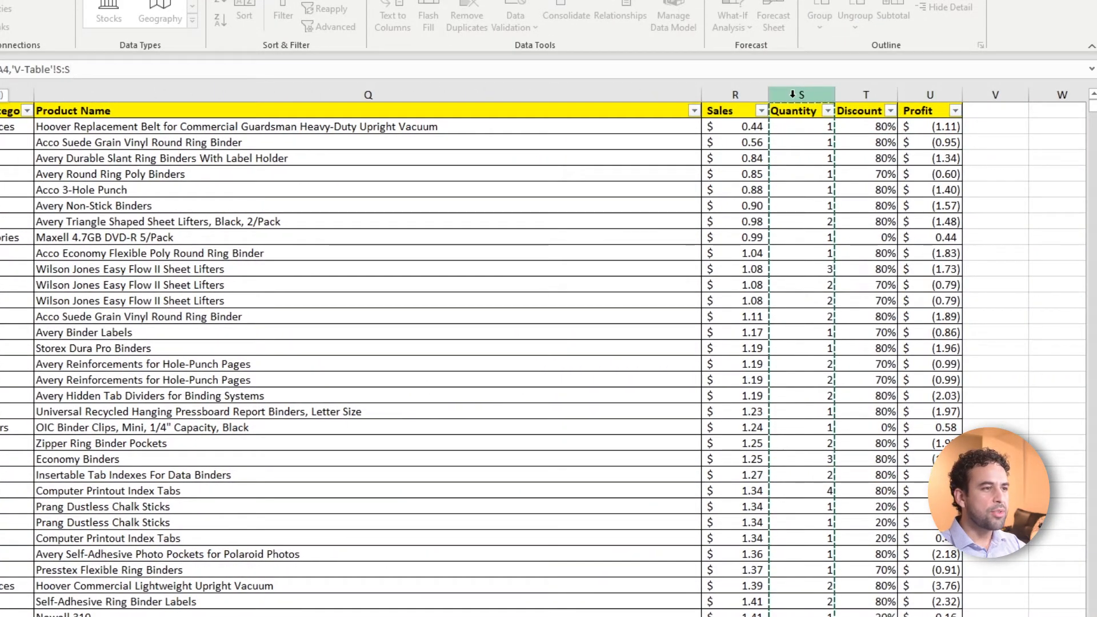
text())
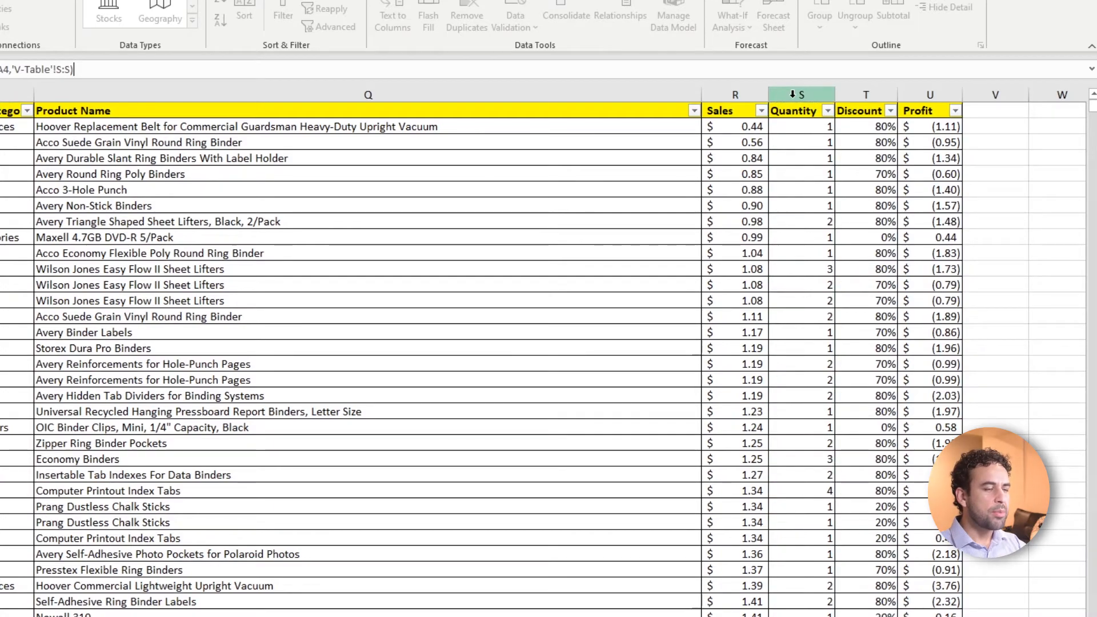
key(Return)
key(Up)
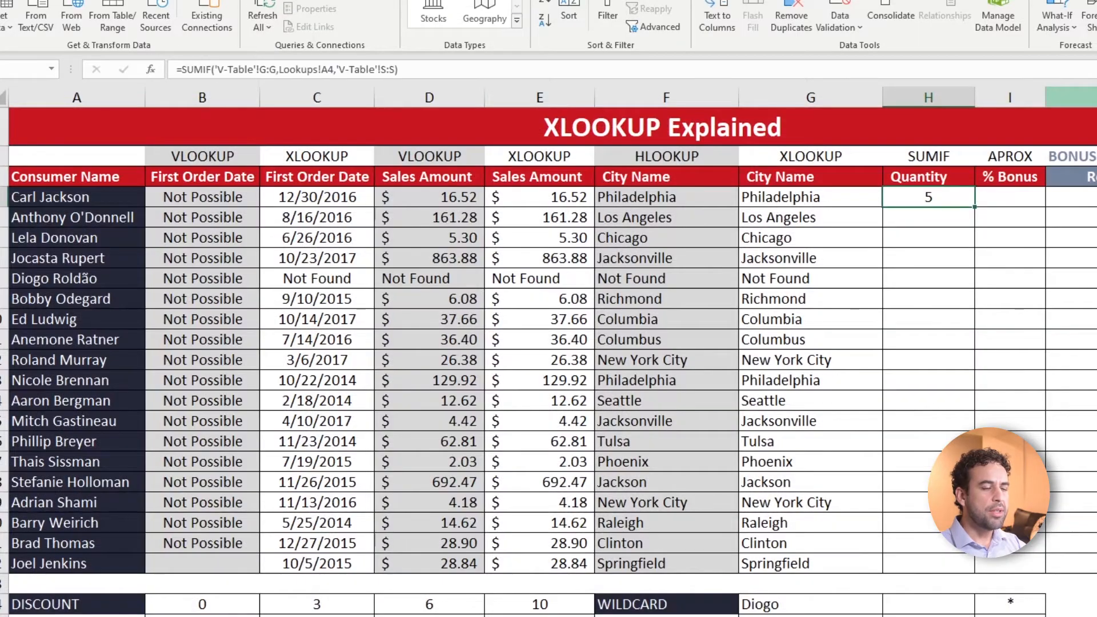
Fill the H4 SUMIF down the Quantity column to H22
double_click(975, 208)
key(ctrl+Left)
click(917, 201)
Copy the consumer name from Lookups cell A4 and filter the V-Table Customer Name column by it
click(102, 200)
drag(248, 74, 172, 71)
key(Escape)
click(143, 616)
click(241, 247)
key(ctrl+Home)
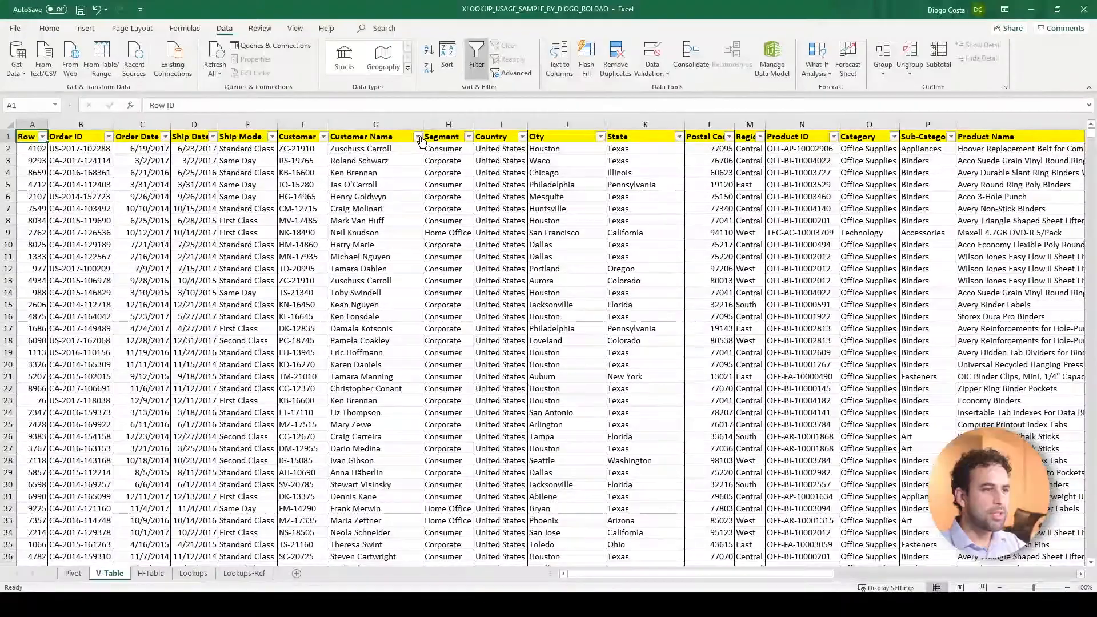
click(407, 110)
key(ctrl+v)
key(Return)
Check the Quantity of the V-Table row filtered for the A4 consumer
click(401, 150)
key(Right)
key(Right)
key(Right)
key(Right)
key(Right)
key(Right)
key(Right)
key(Right)
key(Right)
key(Right)
key(Right)
key(Right)
key(Right)
key(Right)
key(Right)
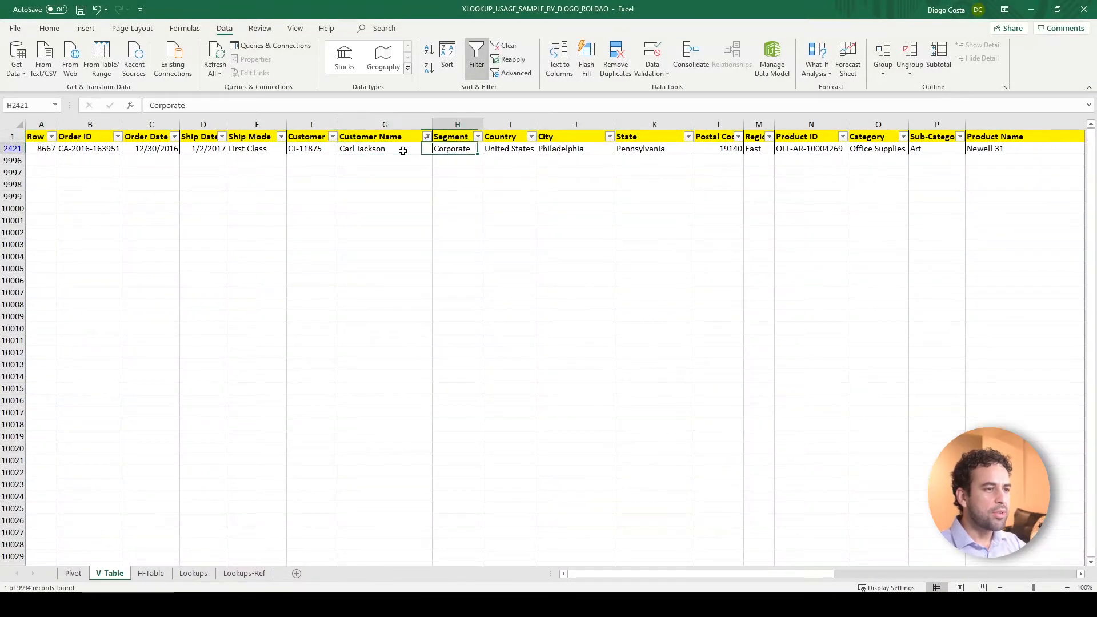
key(Left)
key(Left)
key(Left)
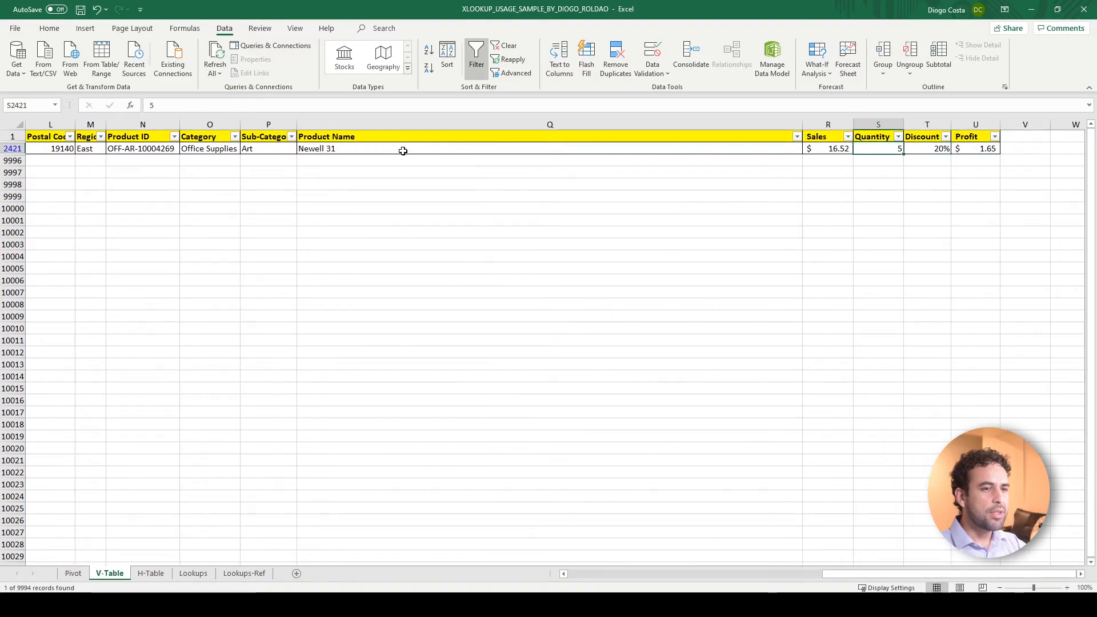
key(Home)
Copy the consumer name from Lookups cell A15 and filter the V-Table Customer Name column by it instead
click(193, 573)
click(108, 371)
drag(204, 105, 153, 95)
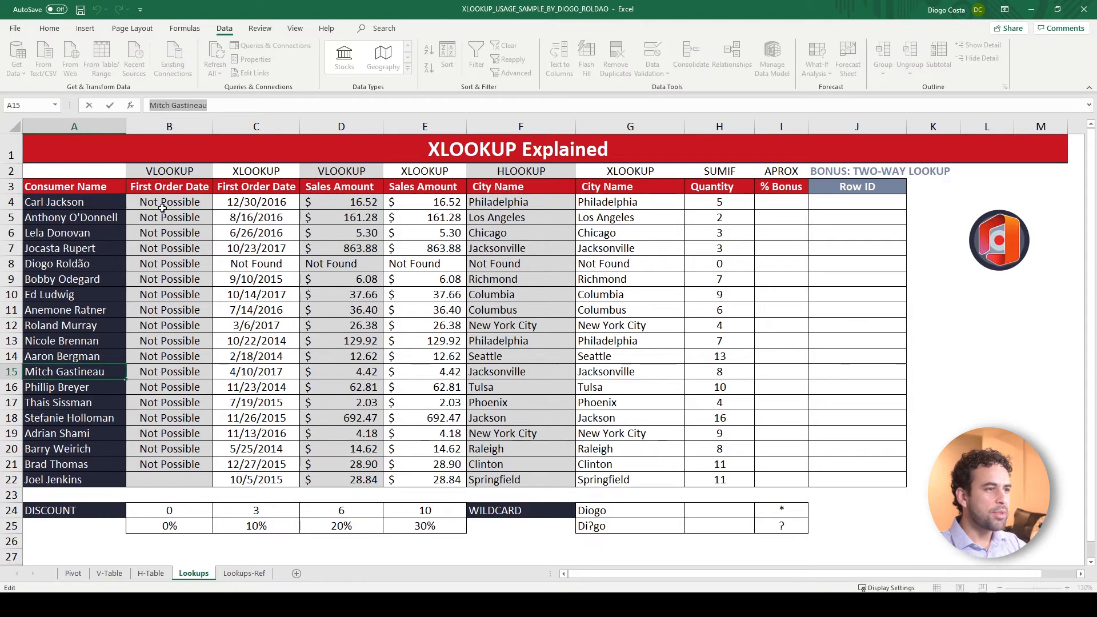
click(109, 574)
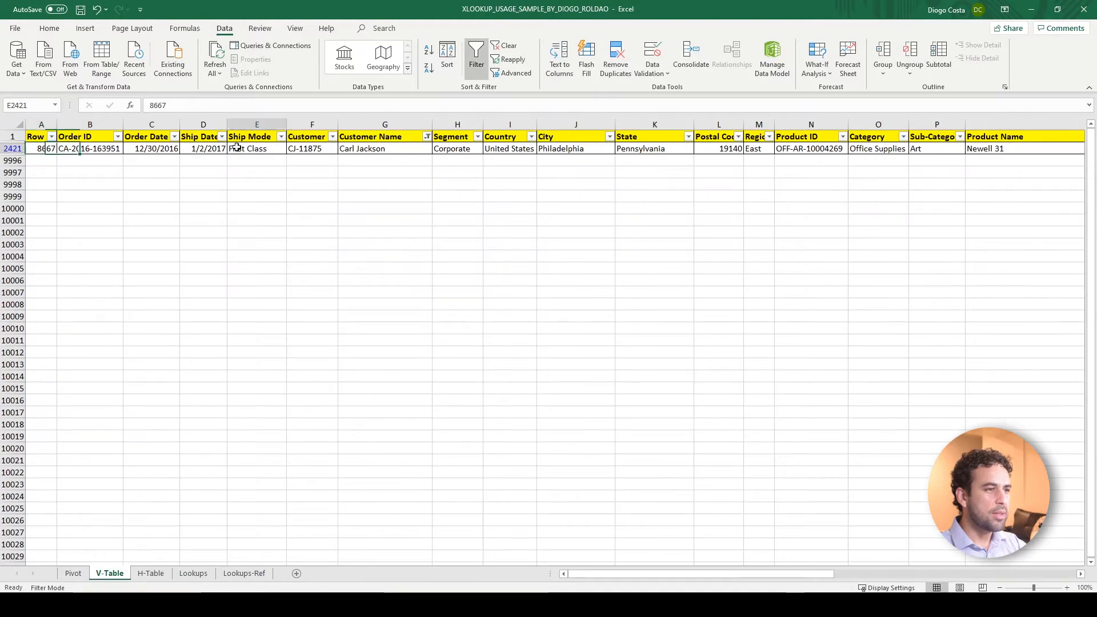
click(428, 136)
click(332, 241)
key(ctrl+v)
key(Return)
Select the filtered V-Table Quantity values to see their sum and compare it with H15 on the Lookups sheet
click(400, 148)
key(Right)
key(Right)
key(Right)
key(Right)
key(Right)
key(Right)
key(Right)
key(Right)
key(Right)
key(Right)
key(Right)
key(Right)
key(shift+Down)
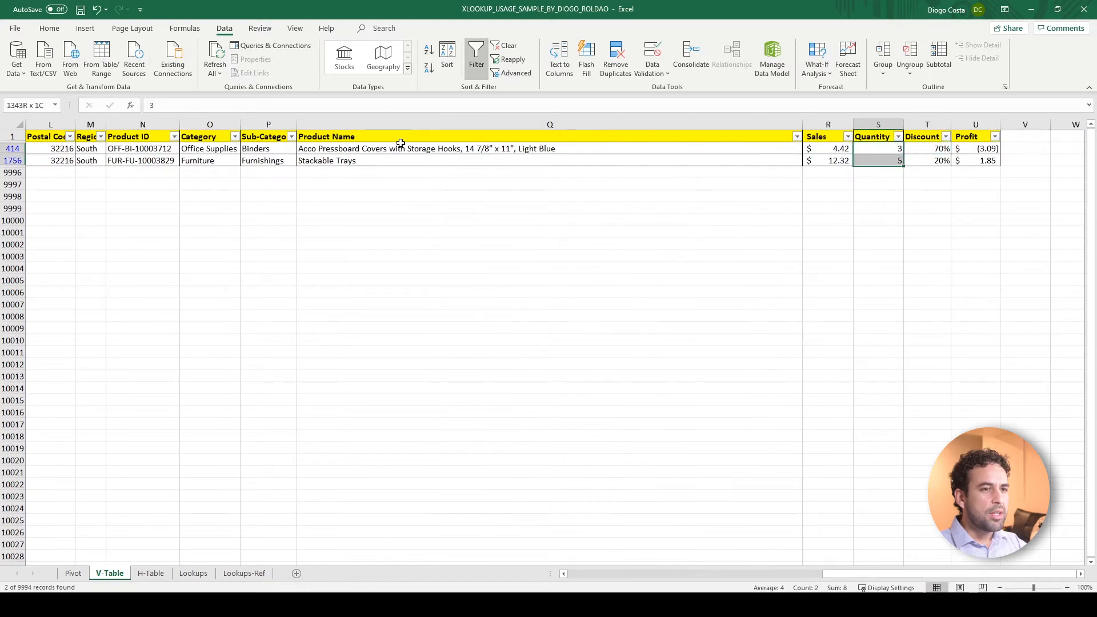
click(193, 573)
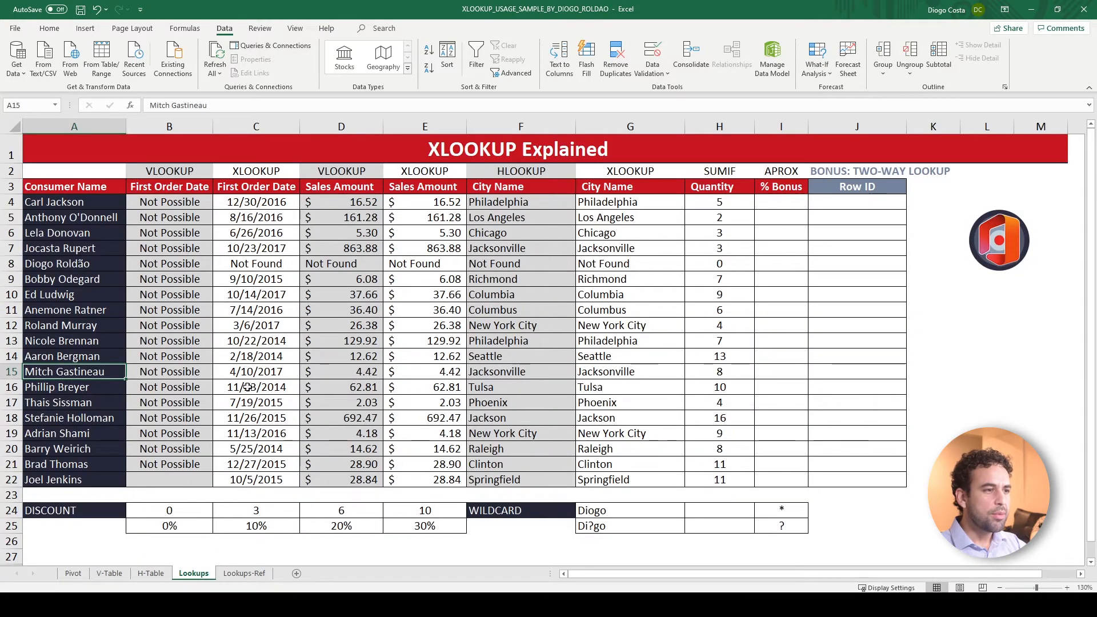
click(719, 371)
click(721, 205)
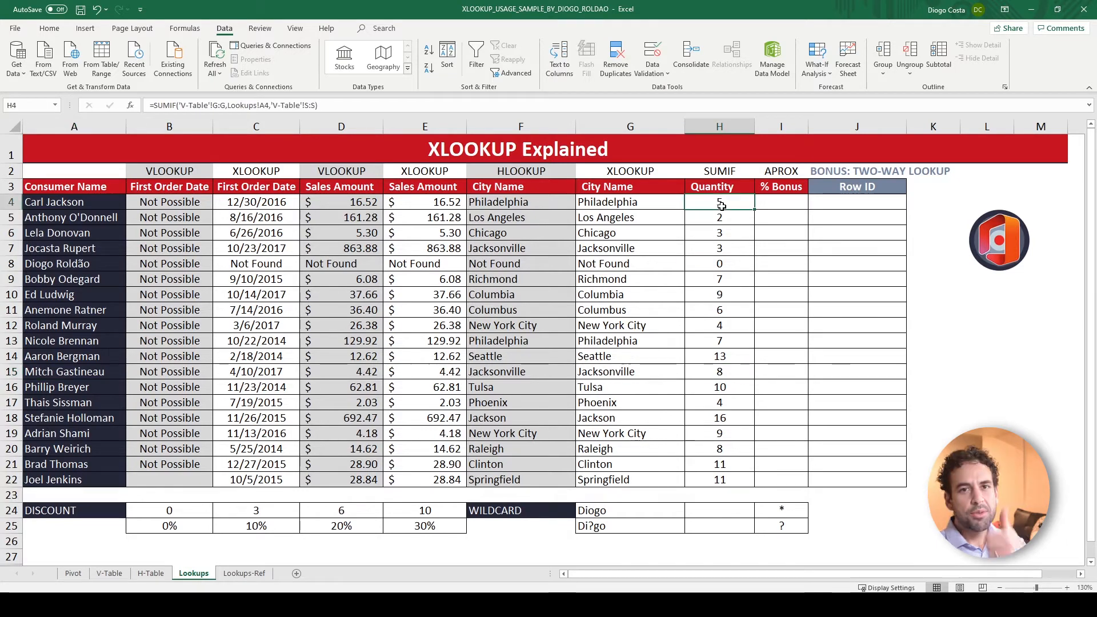
Examine the DISCOUNT table in B24:E25, matching each quantity threshold to its bonus percentage
click(770, 204)
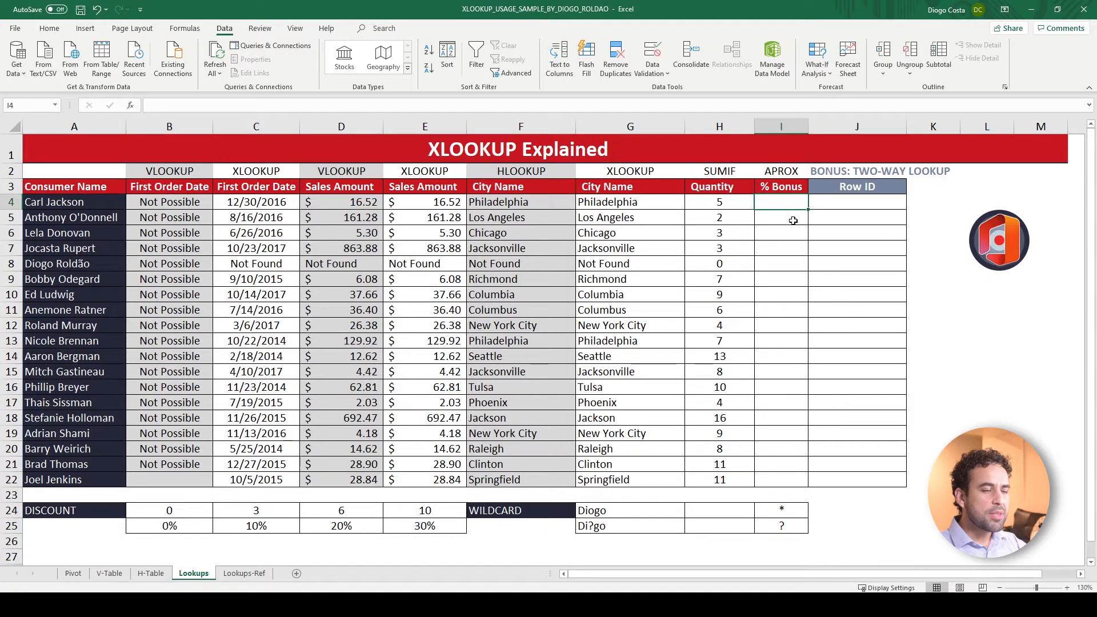
drag(179, 512, 410, 524)
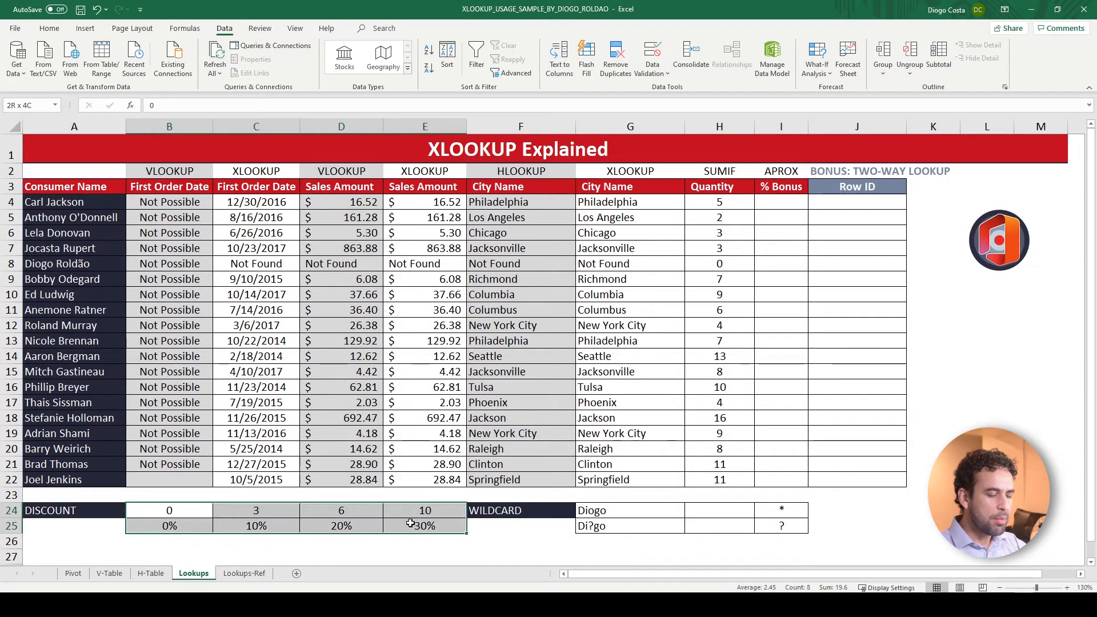
click(167, 511)
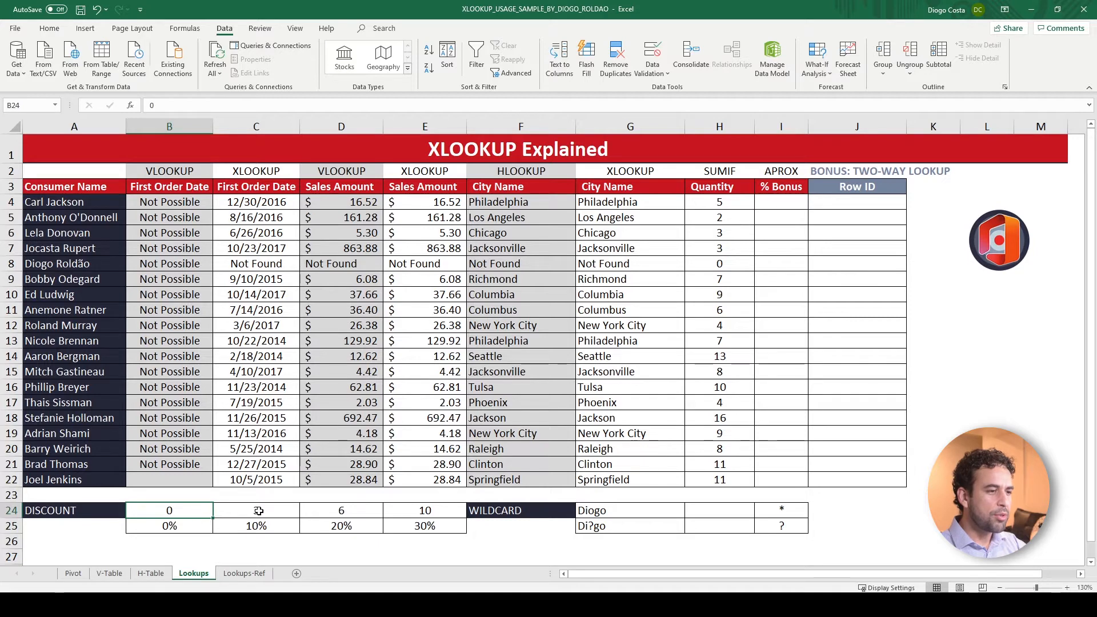
click(189, 526)
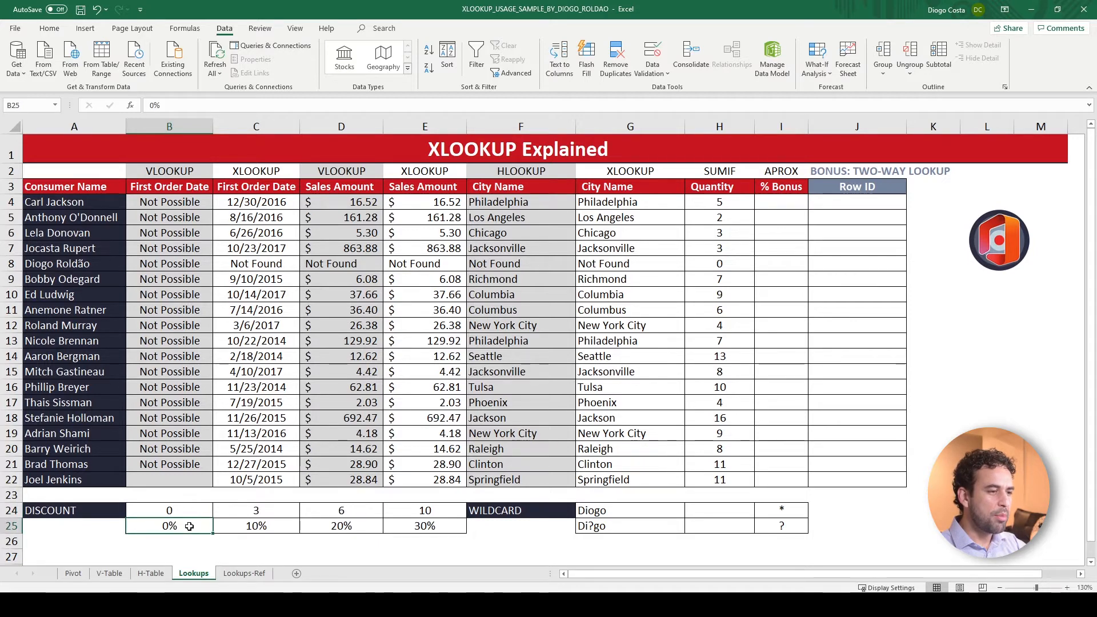
click(262, 512)
click(329, 513)
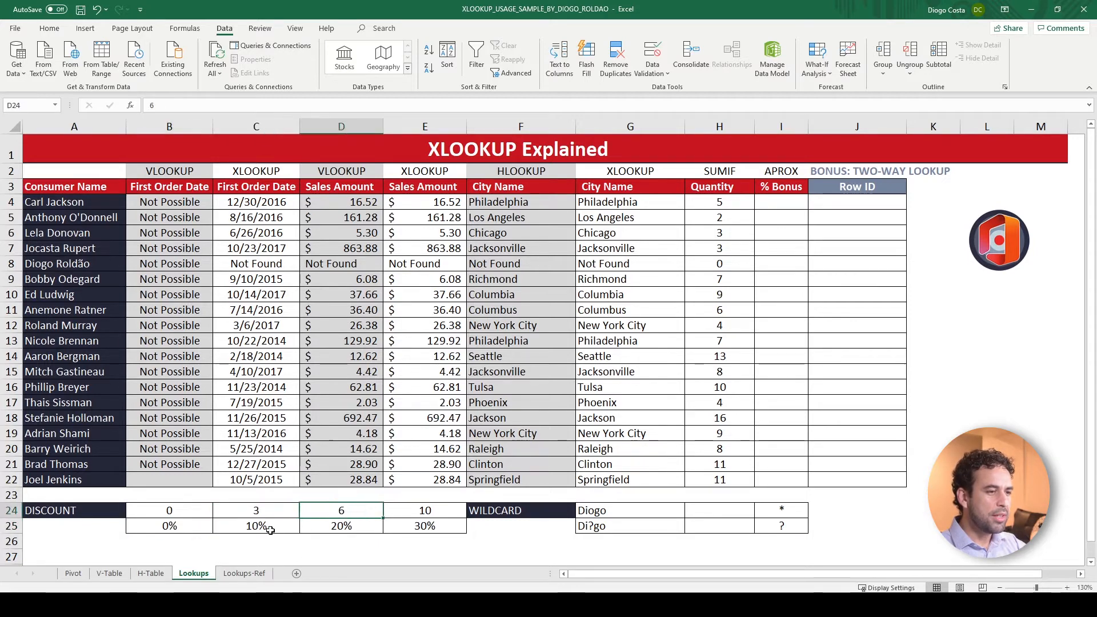
click(269, 529)
click(340, 509)
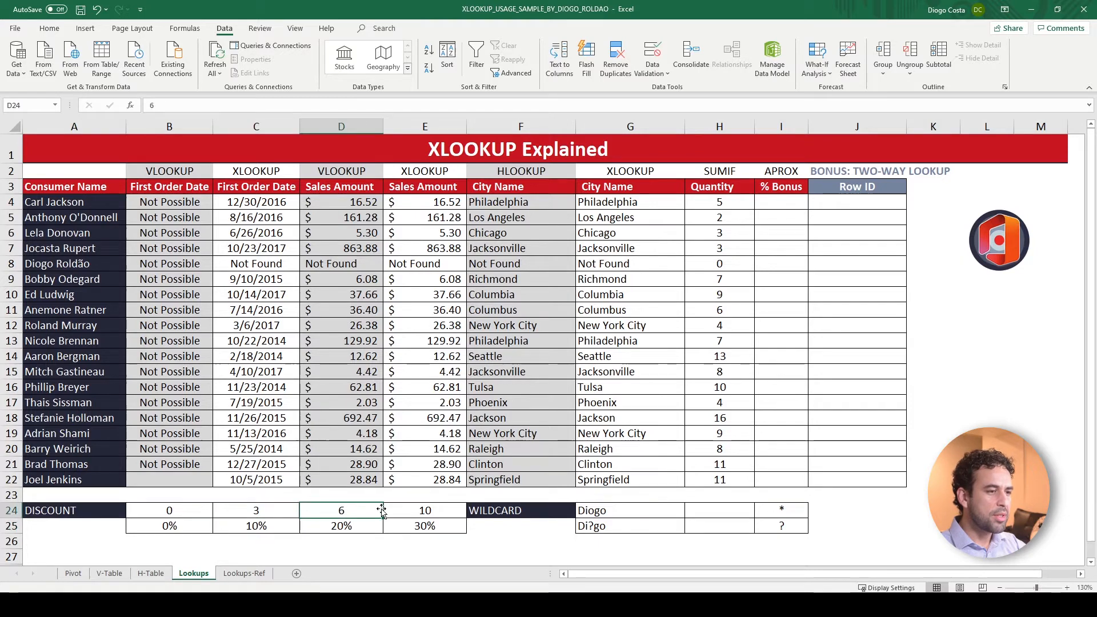
click(410, 510)
click(342, 529)
click(433, 511)
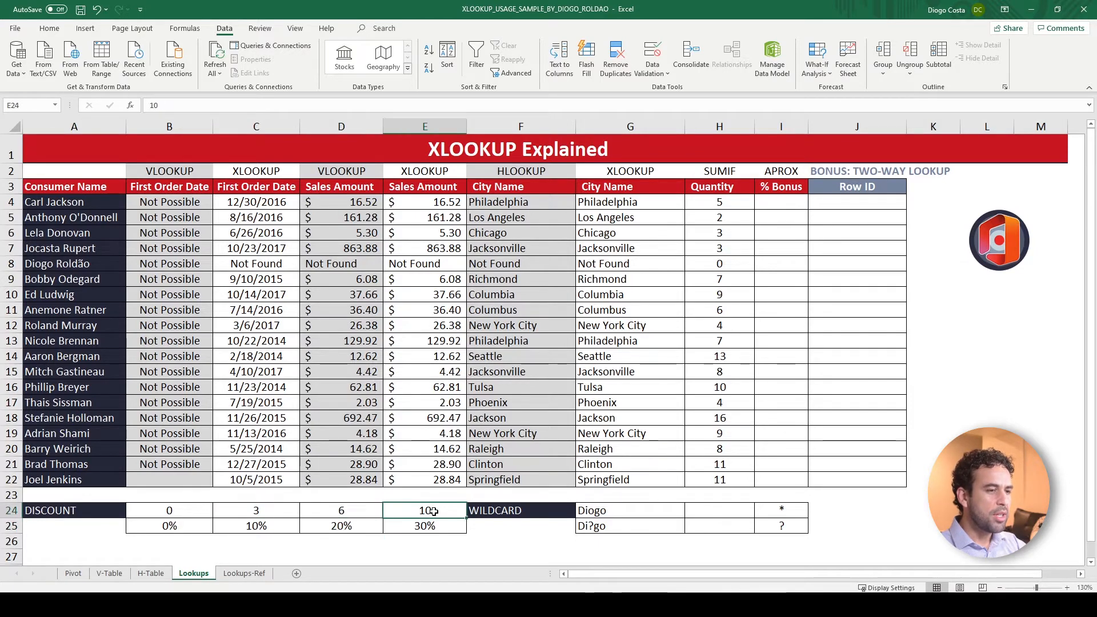
click(433, 524)
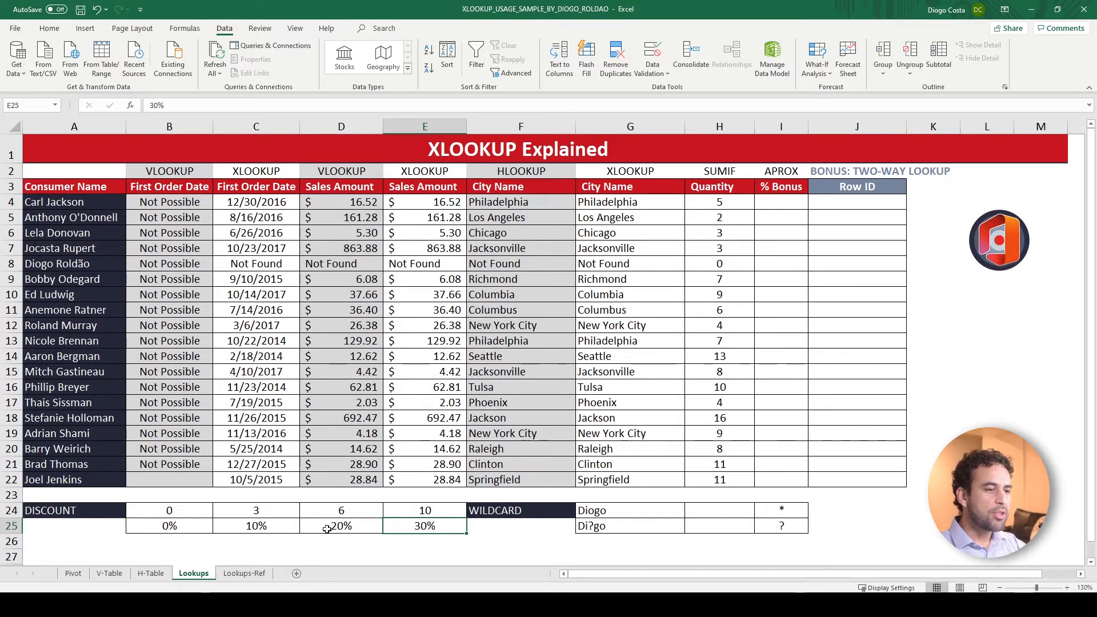
mouse_move(192, 514)
mouse_down()
mouse_move(269, 510)
mouse_move(403, 529)
mouse_move(229, 517)
mouse_move(185, 526)
mouse_up()
Start an XLOOKUP in I4, the % Bonus column, with H4 as lookup value and $B$24:$E$24 as lookup array
click(772, 209)
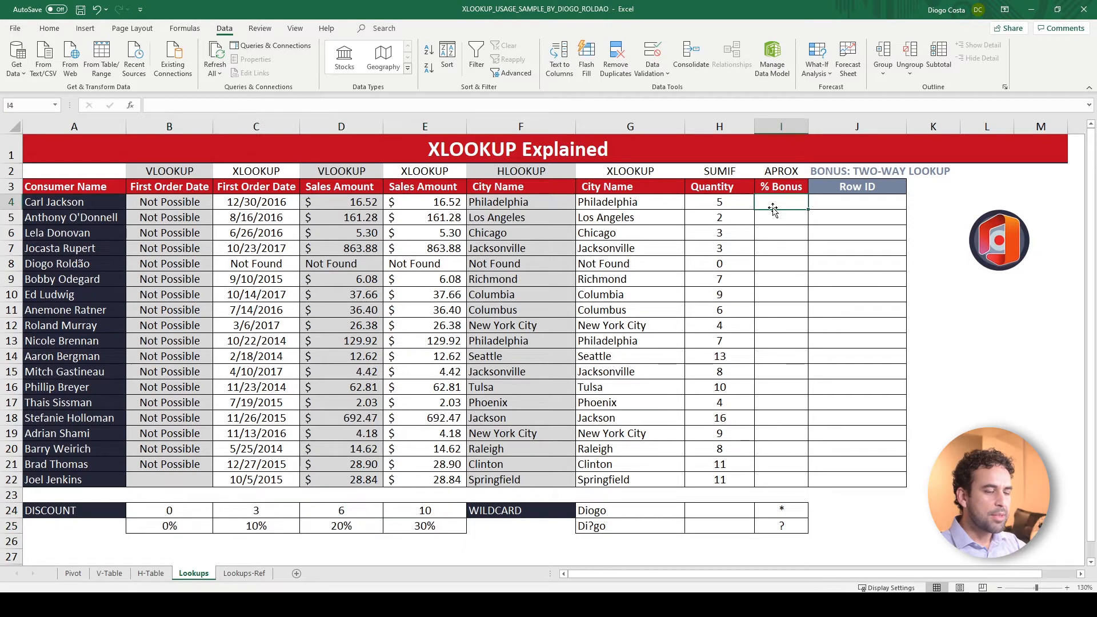
text(=xloo)
key(Tab)
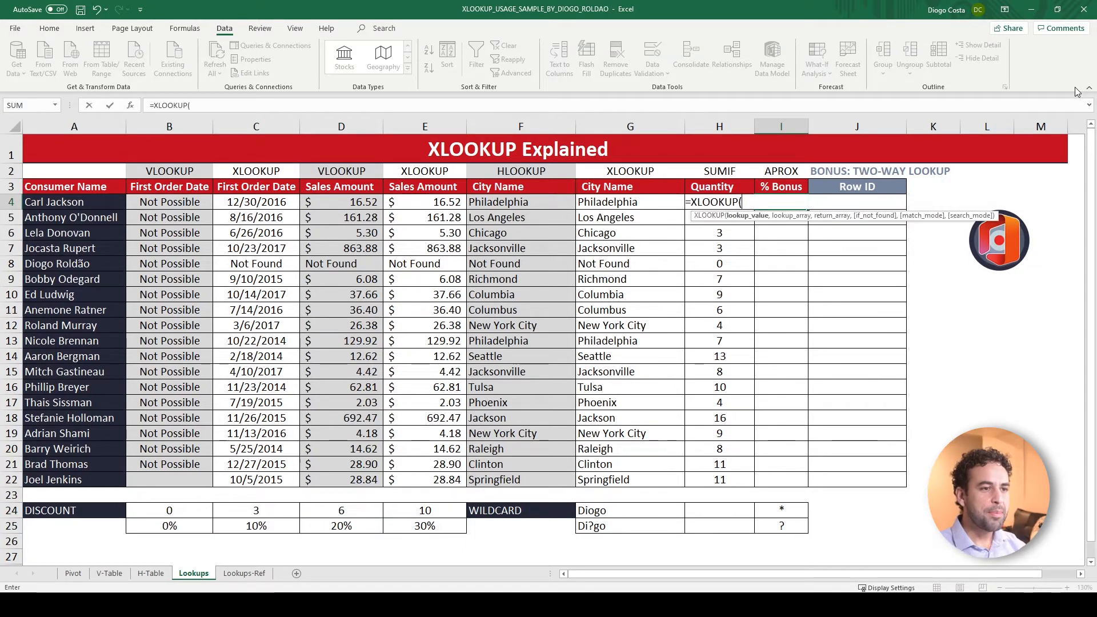
key(Left)
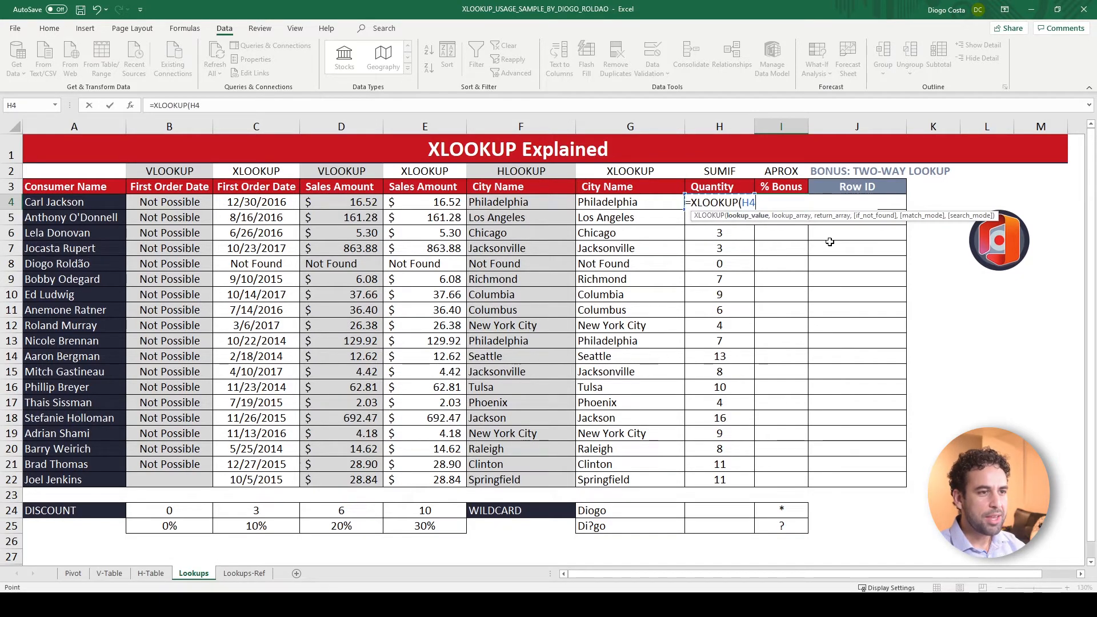
text(,)
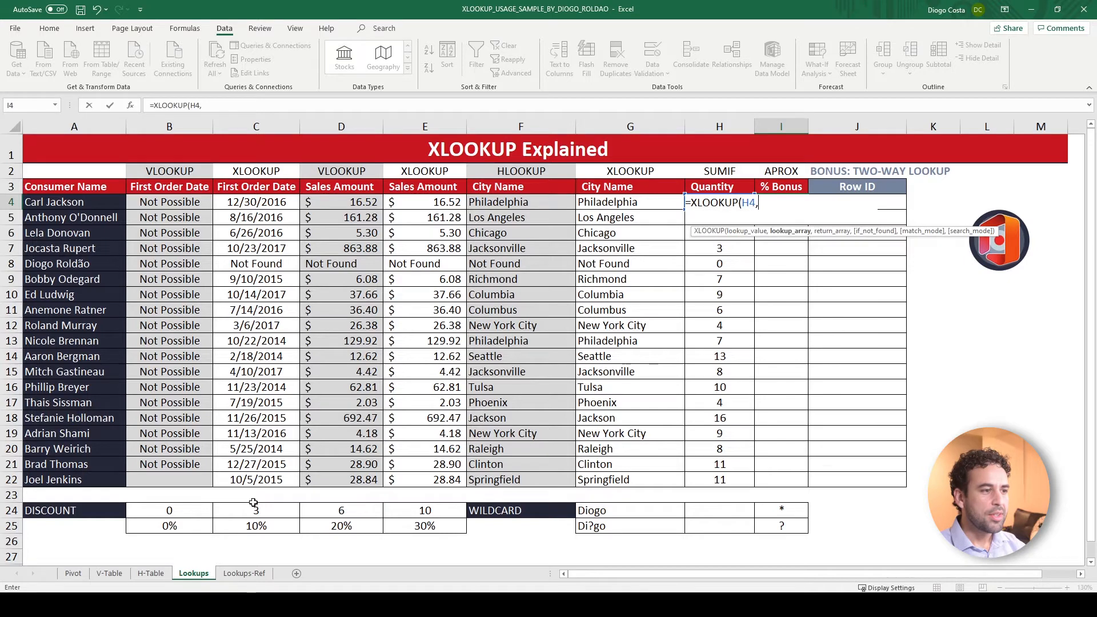
drag(189, 510, 409, 506)
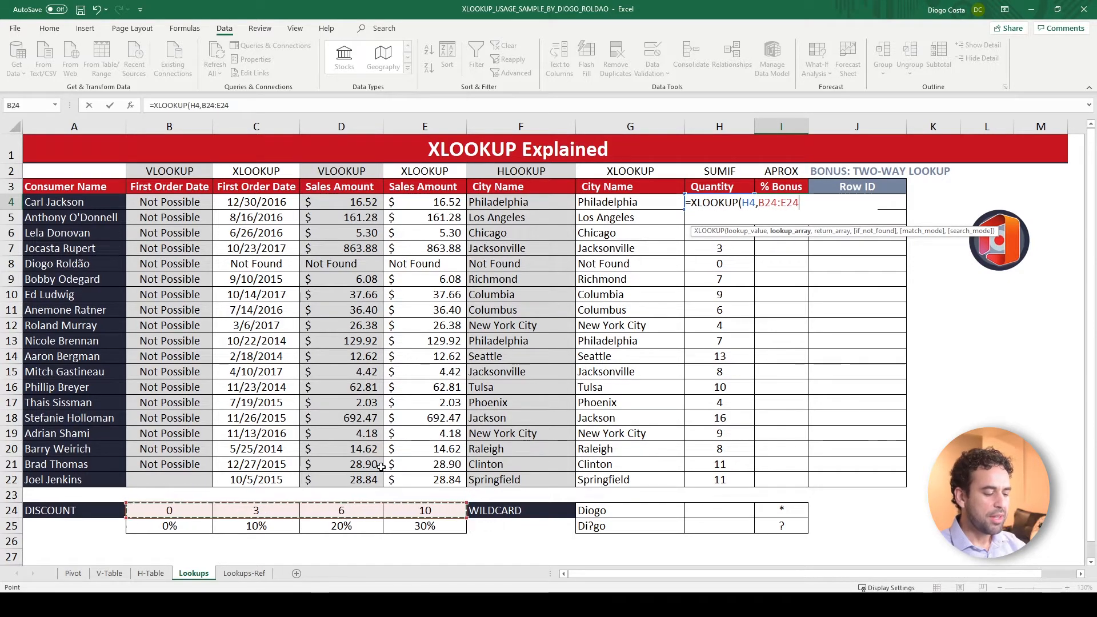
key(F4)
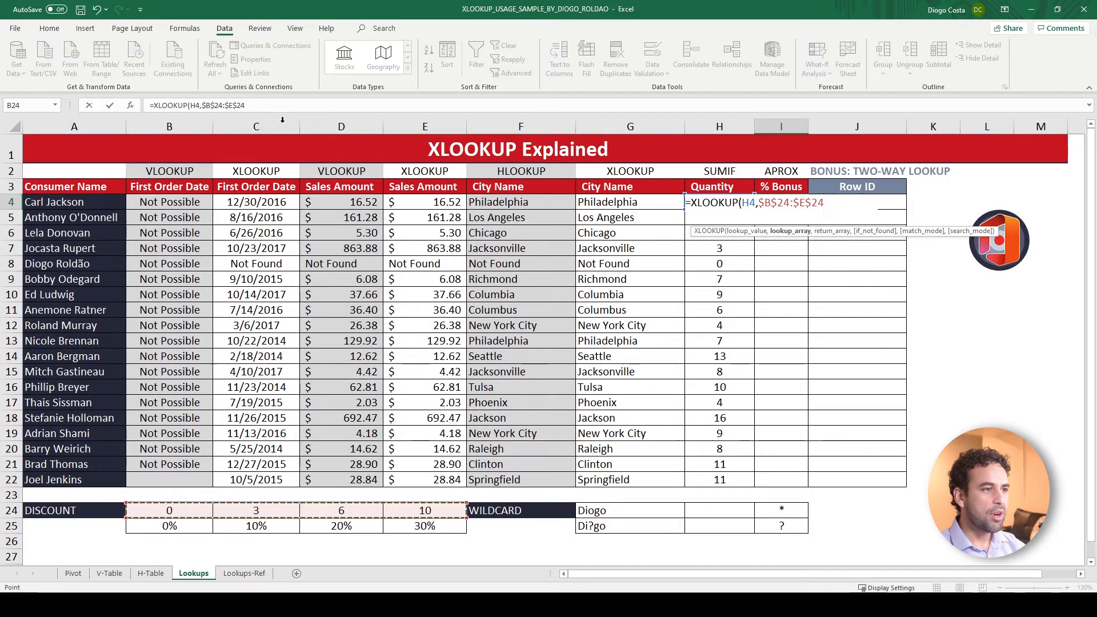
text(,)
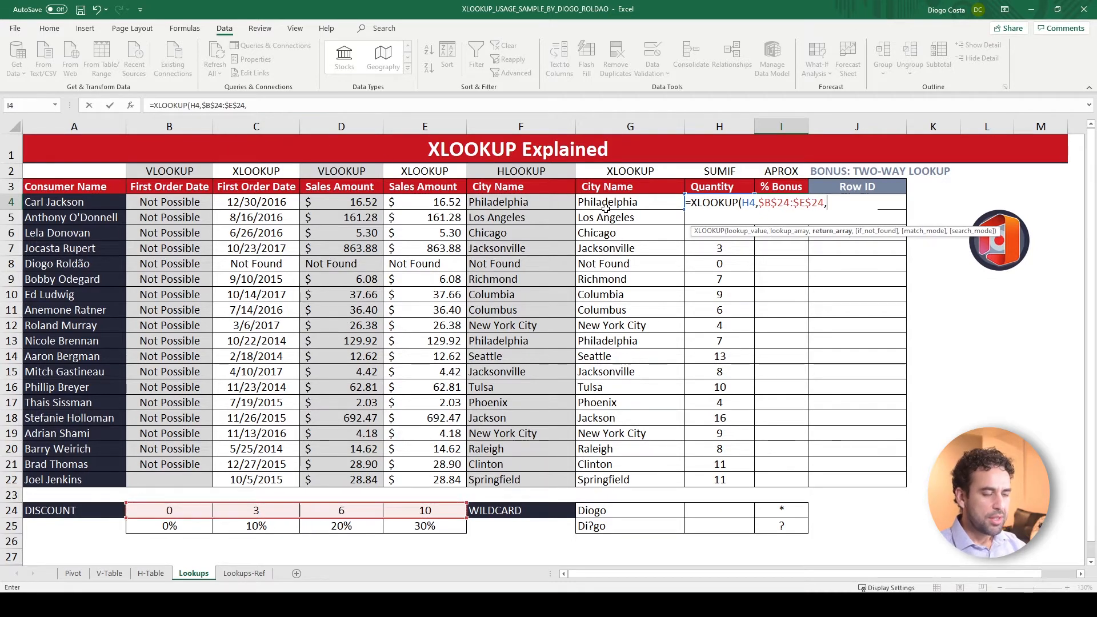
Complete the I4 XLOOKUP with $B$25:$E$25 as return array, an empty if_not_found argument and match mode 0, exact match
drag(171, 526, 394, 524)
key(F4)
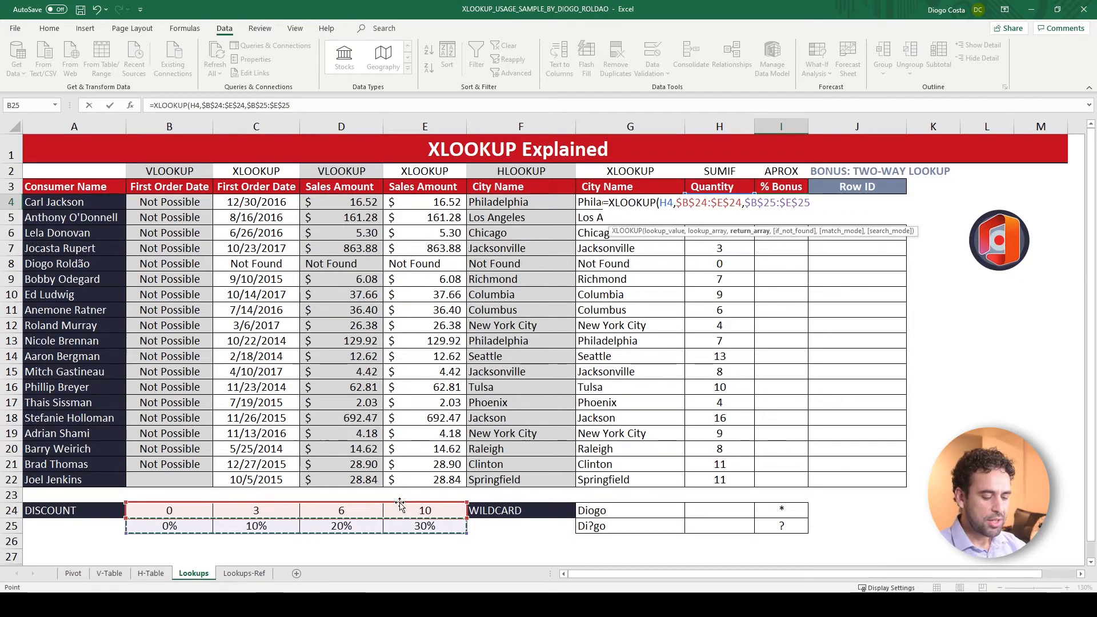
text(,)
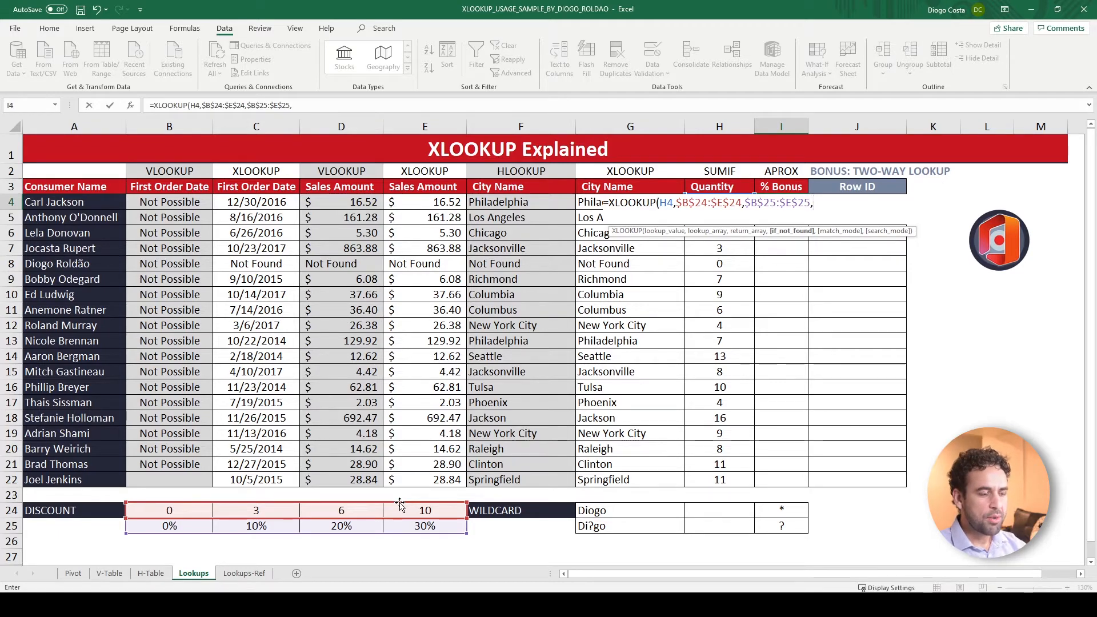
text(,0)
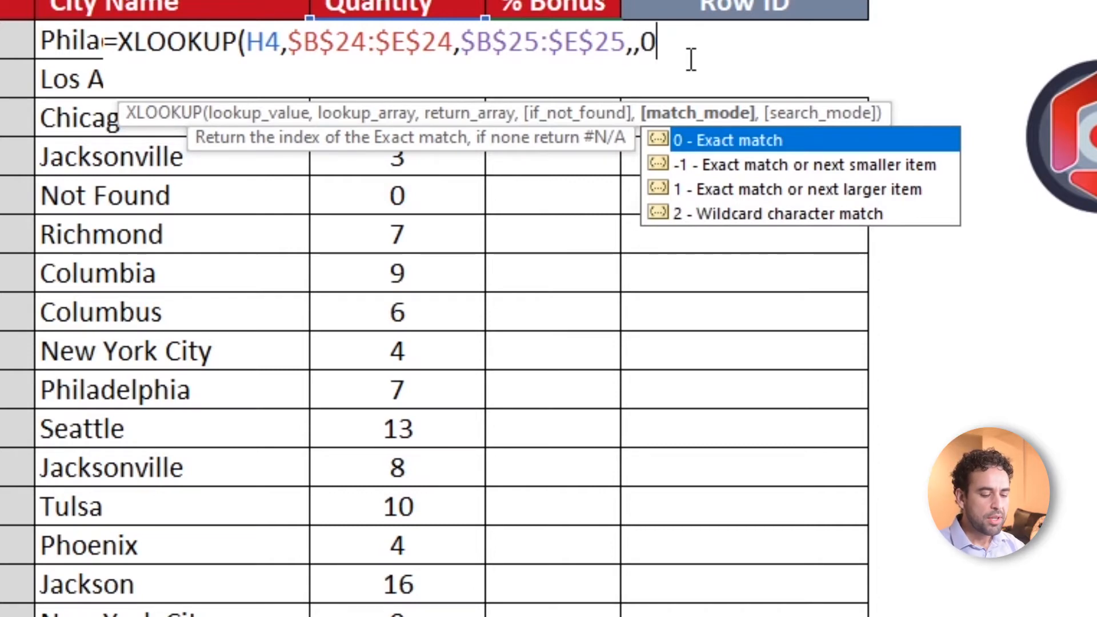
text())
key(ctrl+Return)
Fill the I4 XLOOKUP down to I22 and check the percentages in rows 6 to 8 against their quantities
drag(621, 59, 604, 390)
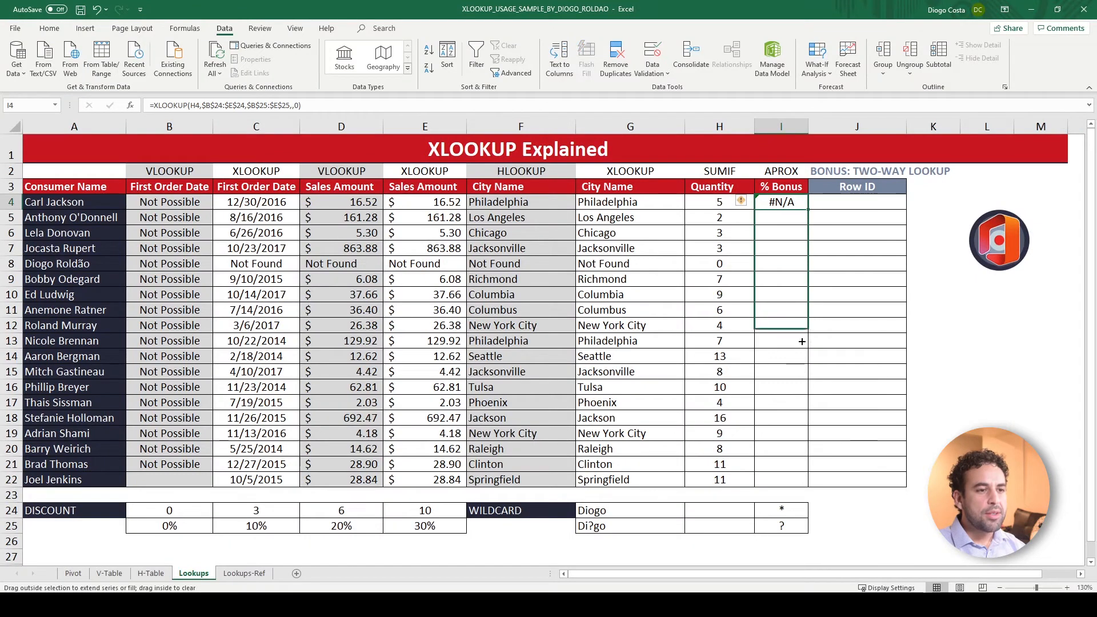
drag(802, 341, 799, 485)
click(800, 233)
drag(733, 232, 780, 263)
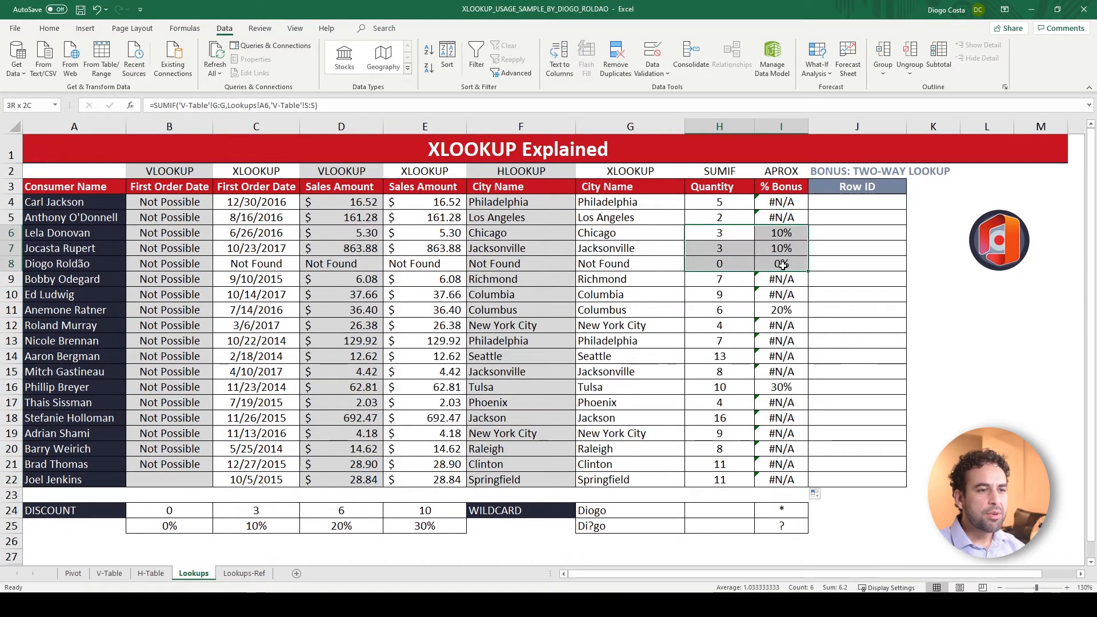
Compare the quantities and % Bonus results in rows 4 and 5 with the DISCOUNT thresholds in B24:E24
click(768, 203)
drag(718, 200, 782, 213)
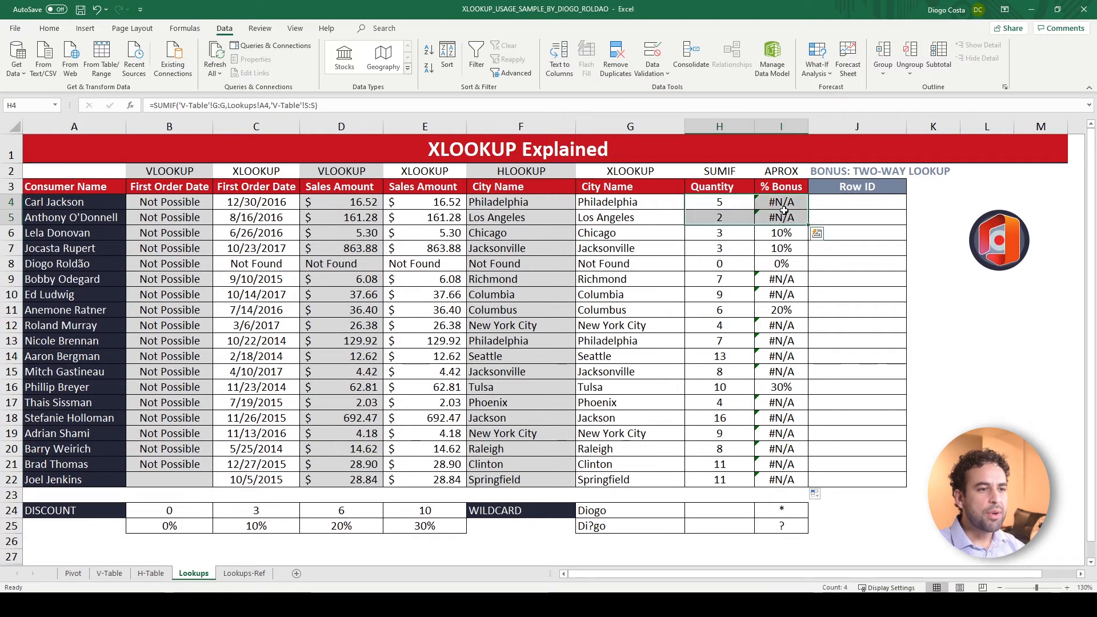
click(779, 204)
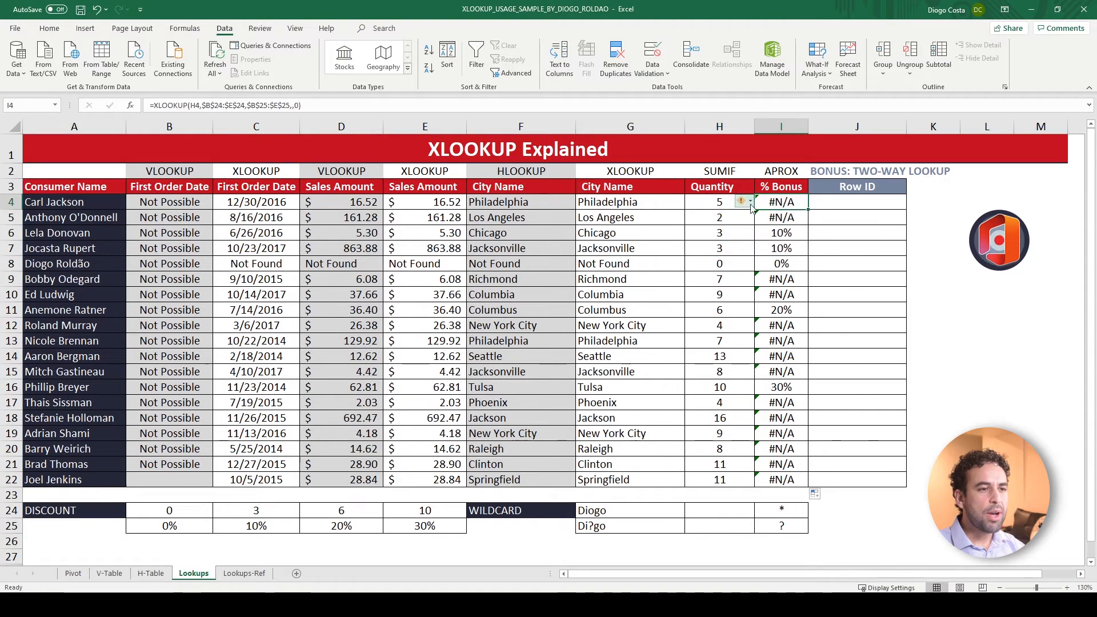
click(720, 205)
drag(180, 507, 390, 515)
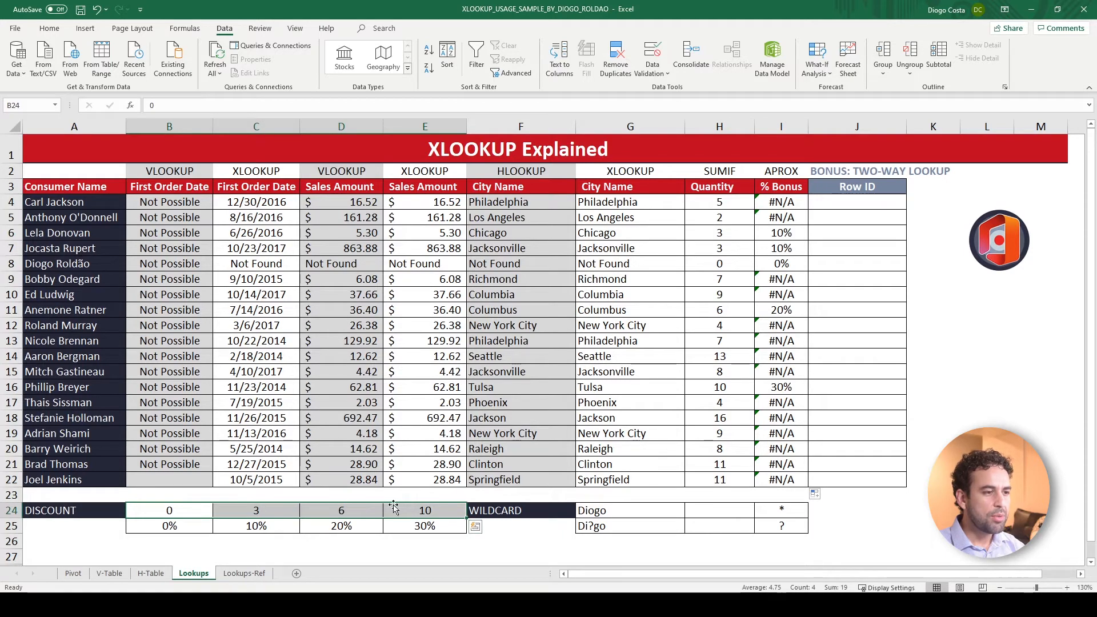
click(783, 205)
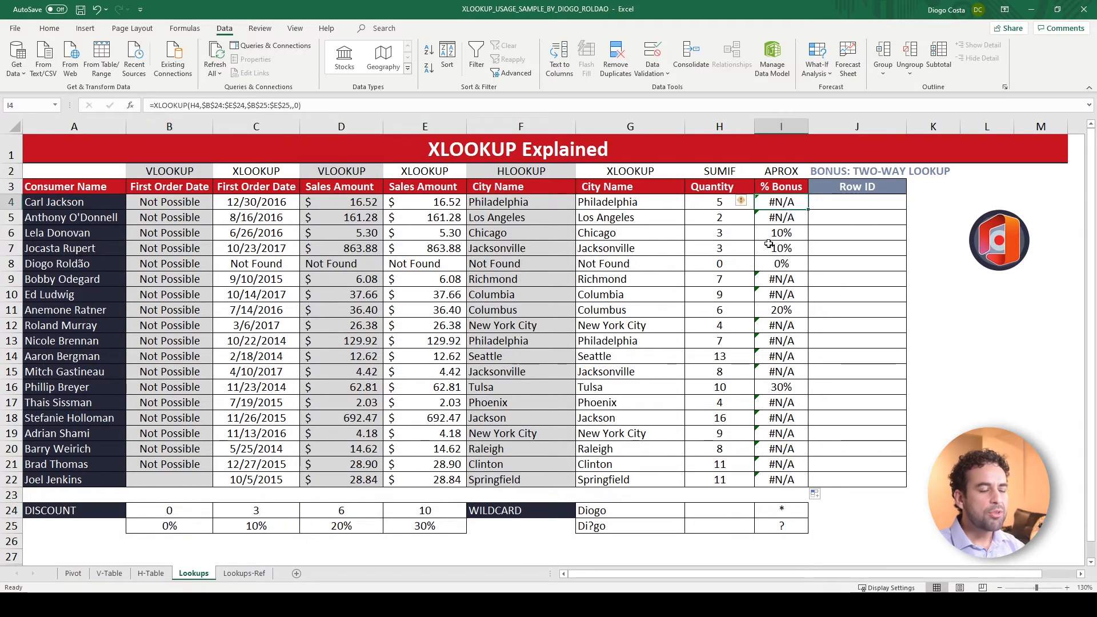
Change the I4 XLOOKUP's match mode to -1, exact match or next smaller item, and fill it down to I22
click(324, 105)
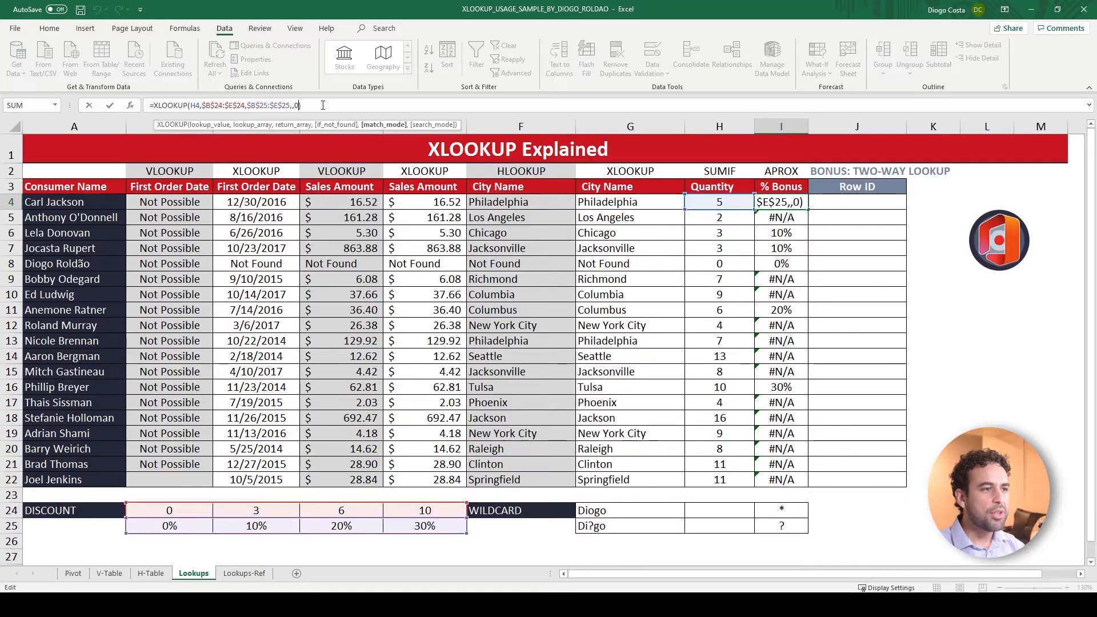
key(BackSpace)
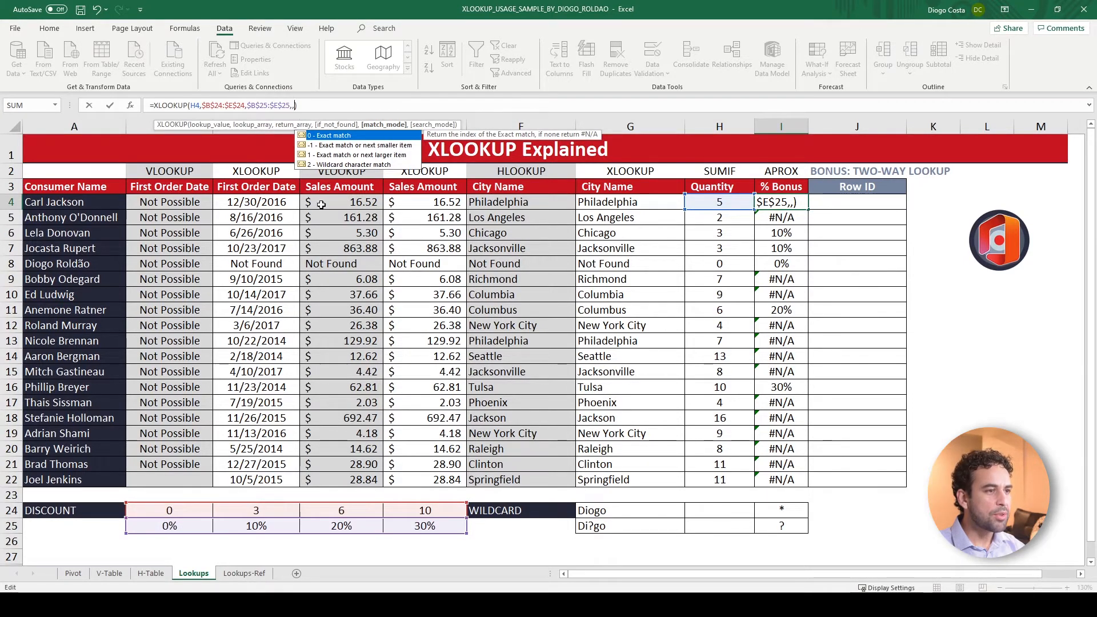
double_click(397, 146)
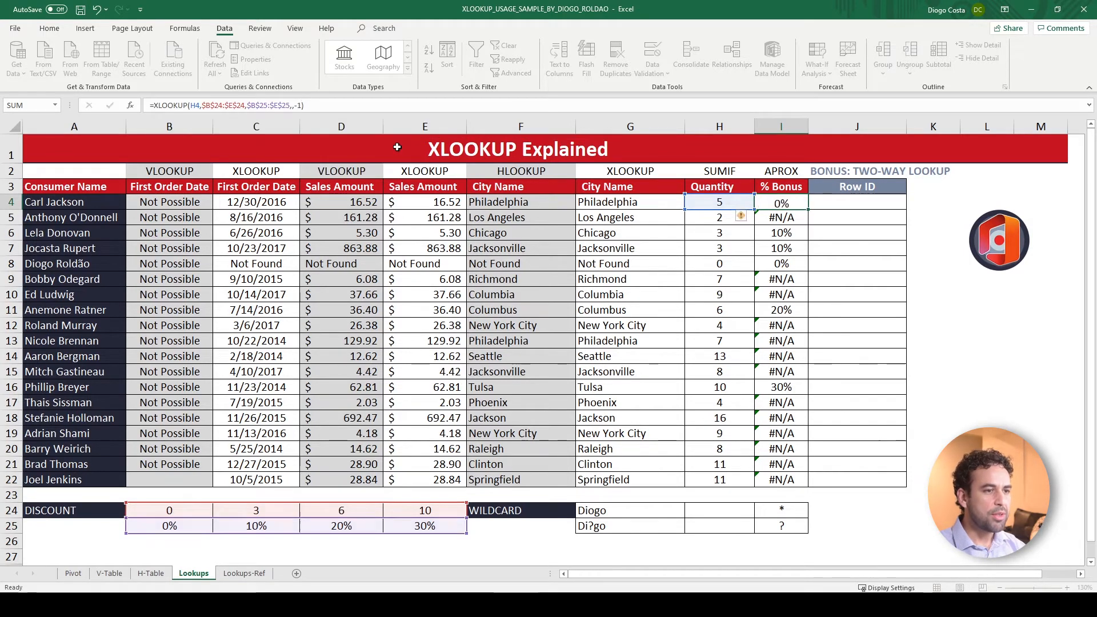
key(ctrl+Return)
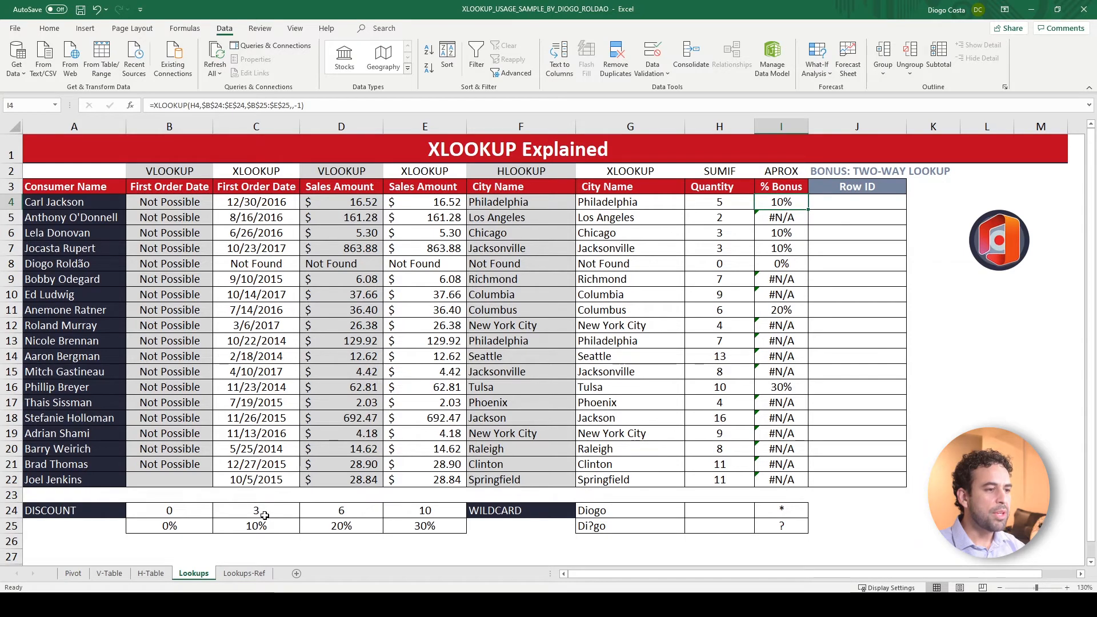
drag(808, 209, 791, 480)
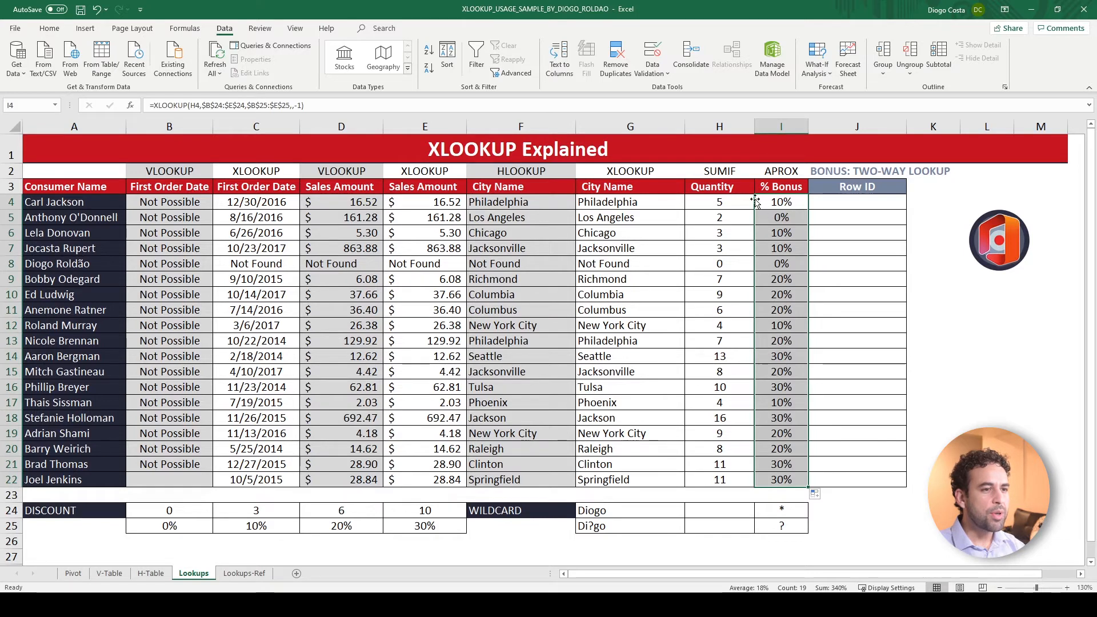
Try match mode 1, exact match or next larger item, in the I4 XLOOKUP only
click(777, 202)
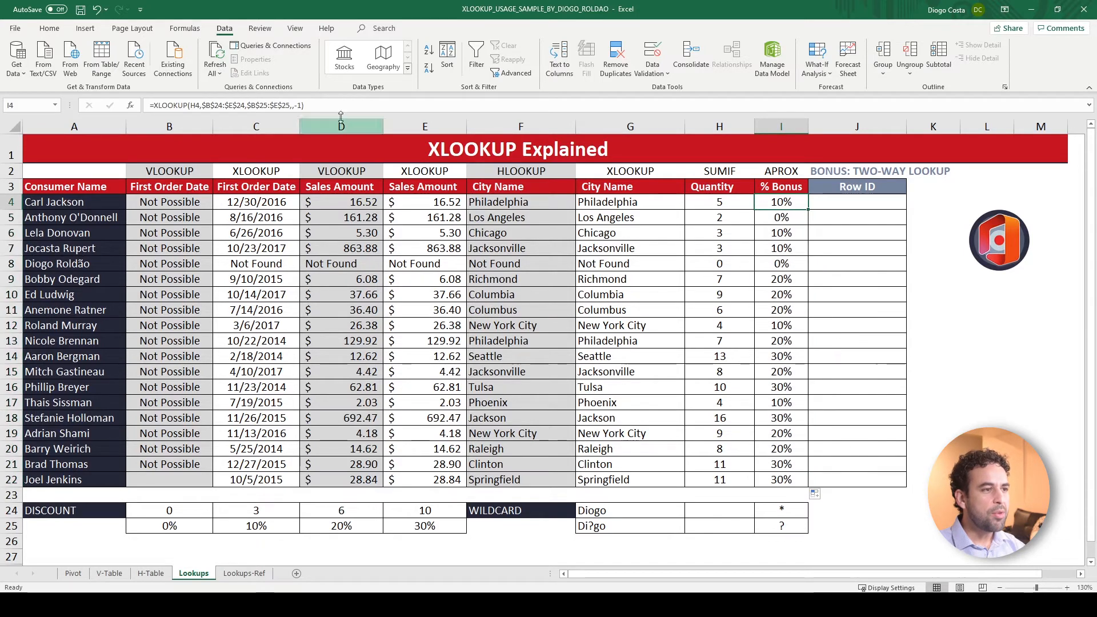
click(318, 107)
key(Delete)
key(Delete)
key(BackSpace)
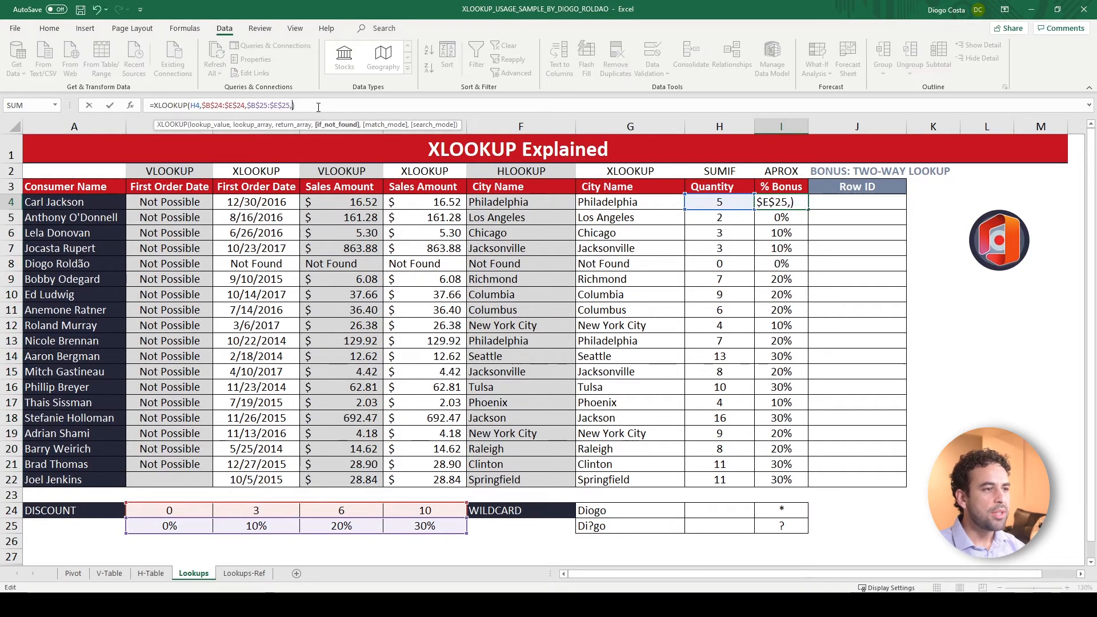
text(,1)
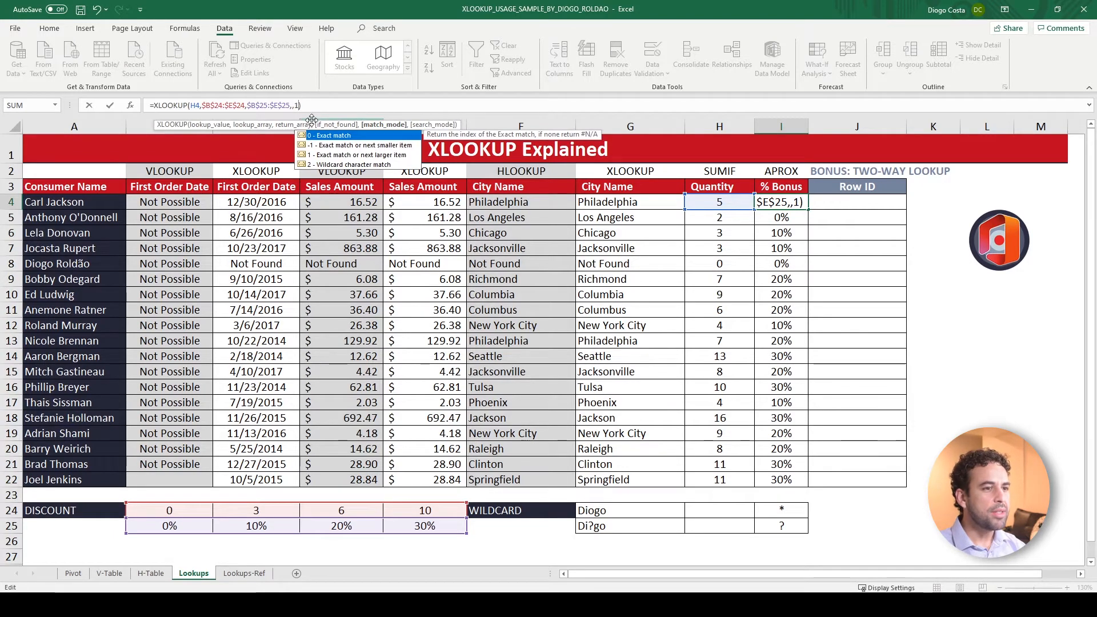
key(ctrl+Return)
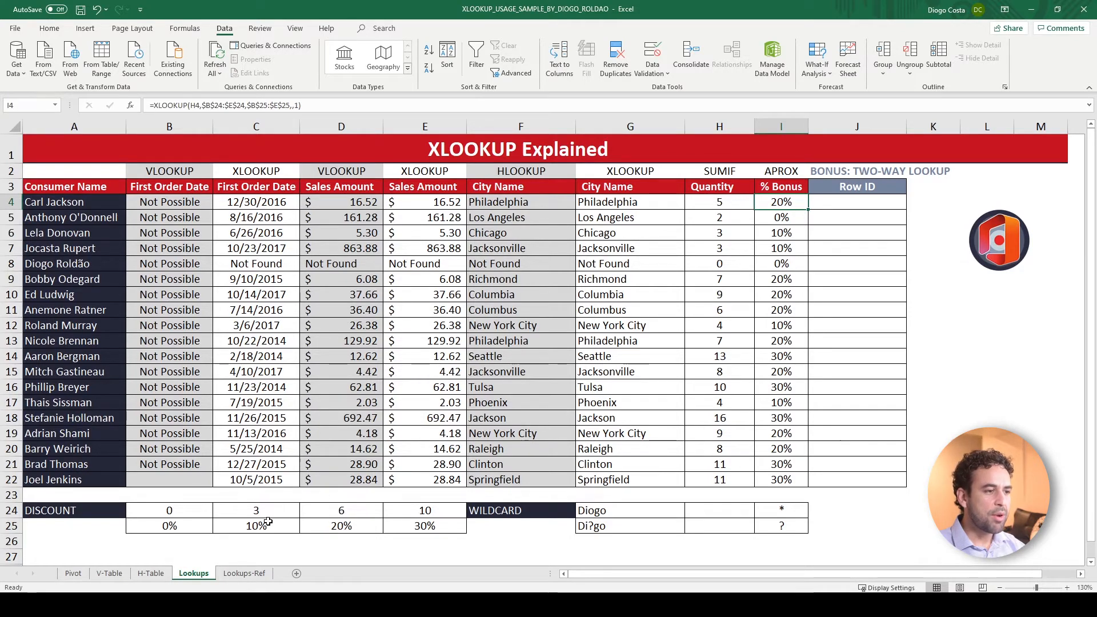
Return the I4 XLOOKUP's match mode to -1 and copy the formula down the % Bonus column to I22
click(292, 105)
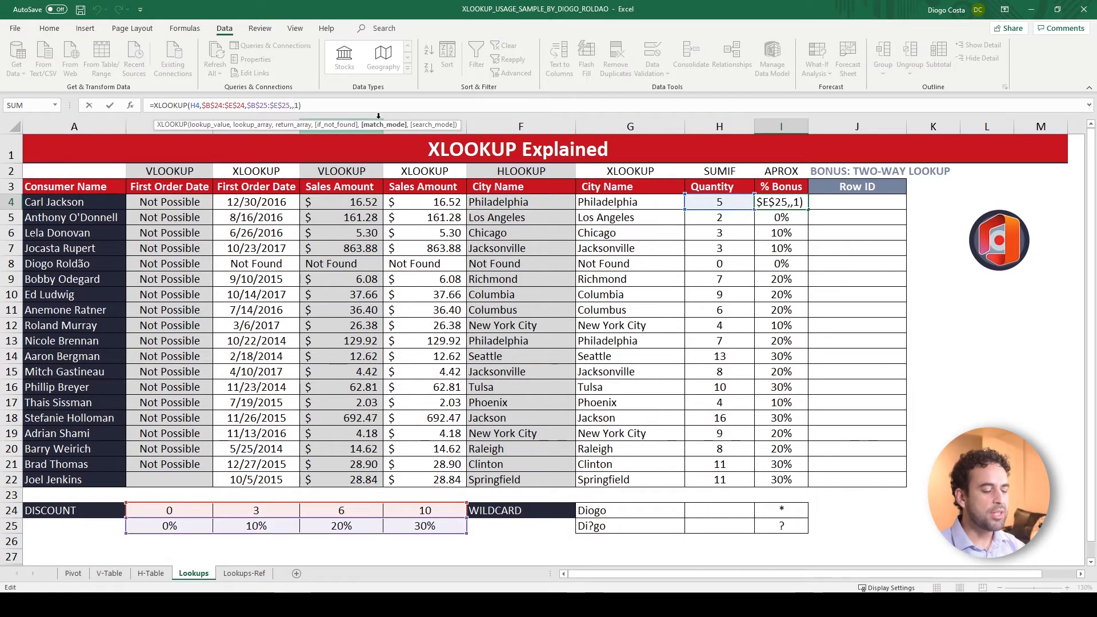
text(-)
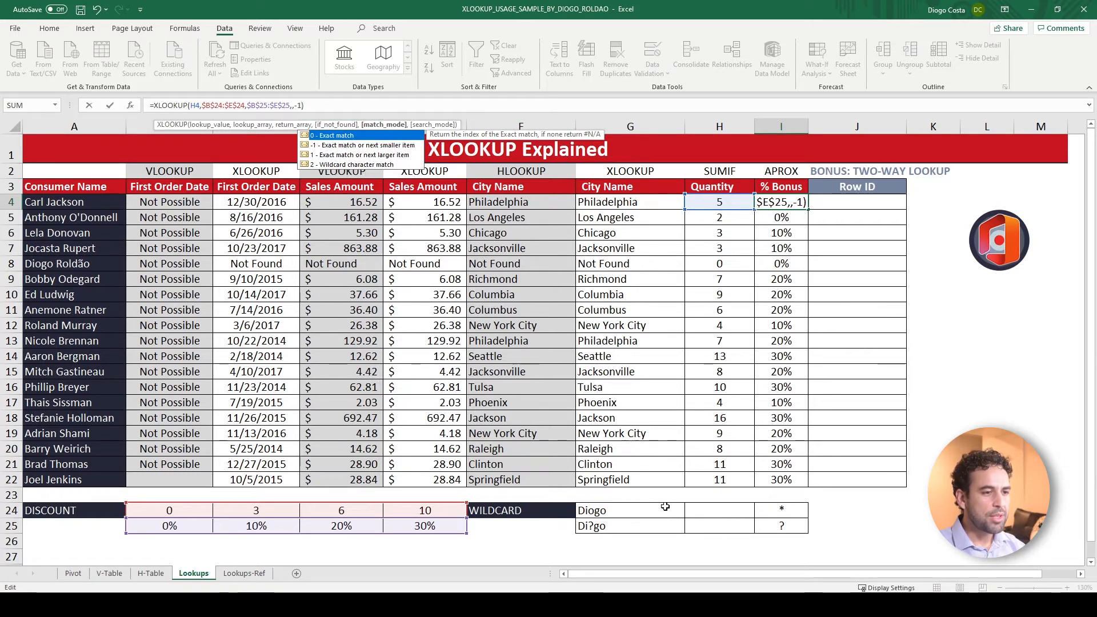
key(Return)
key(Up)
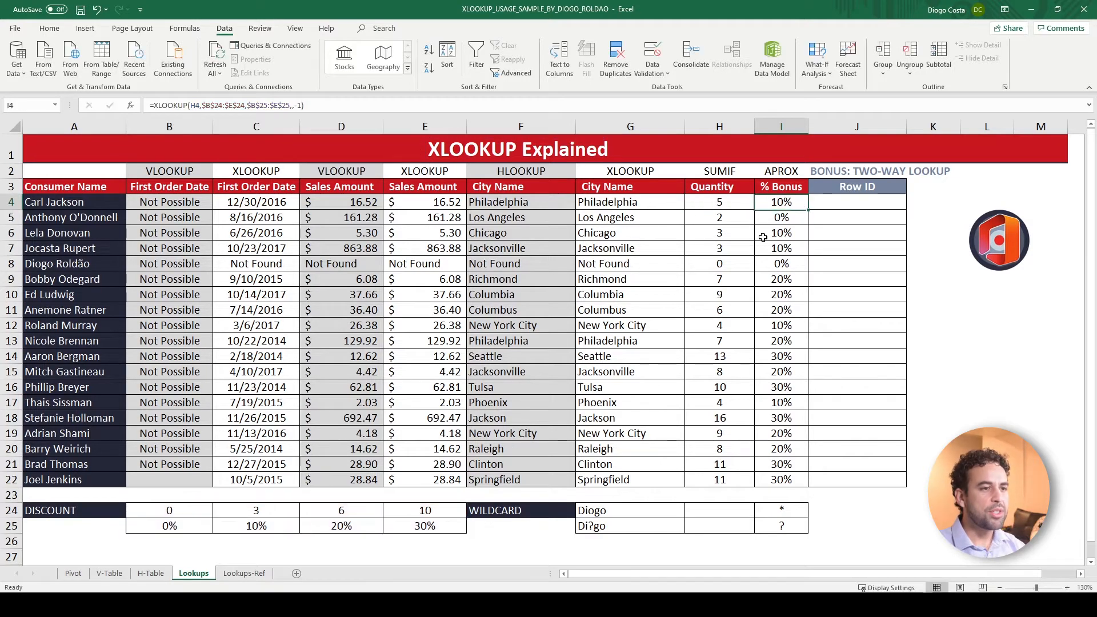
double_click(807, 210)
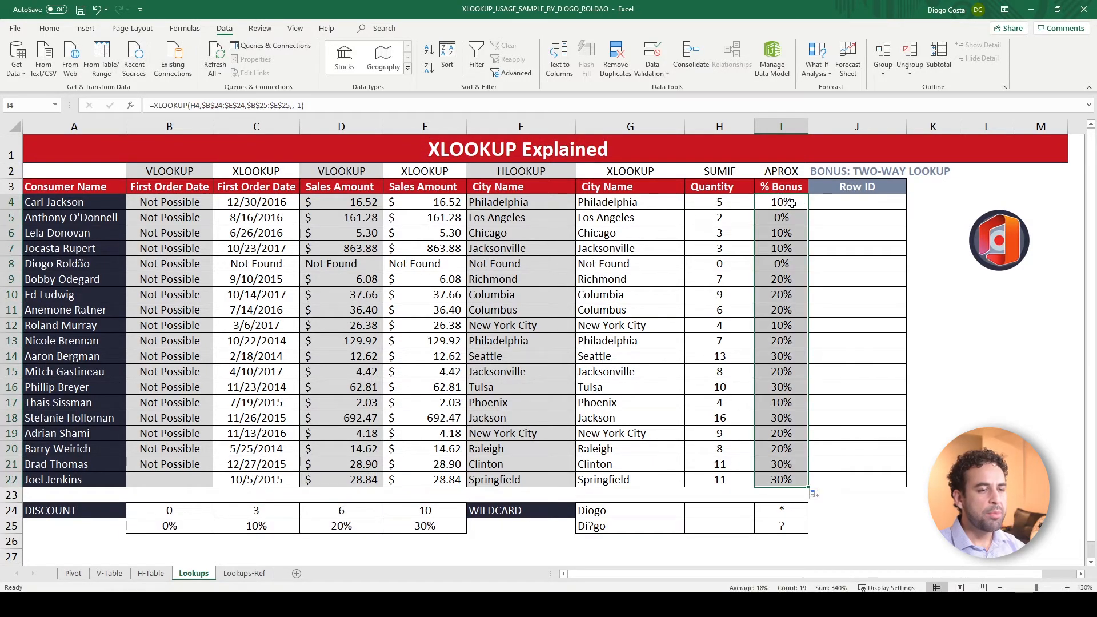
Examine the WILDCARD lookup text in G24, the result cell H24 and the Consumer Name list in A4:A22
click(657, 509)
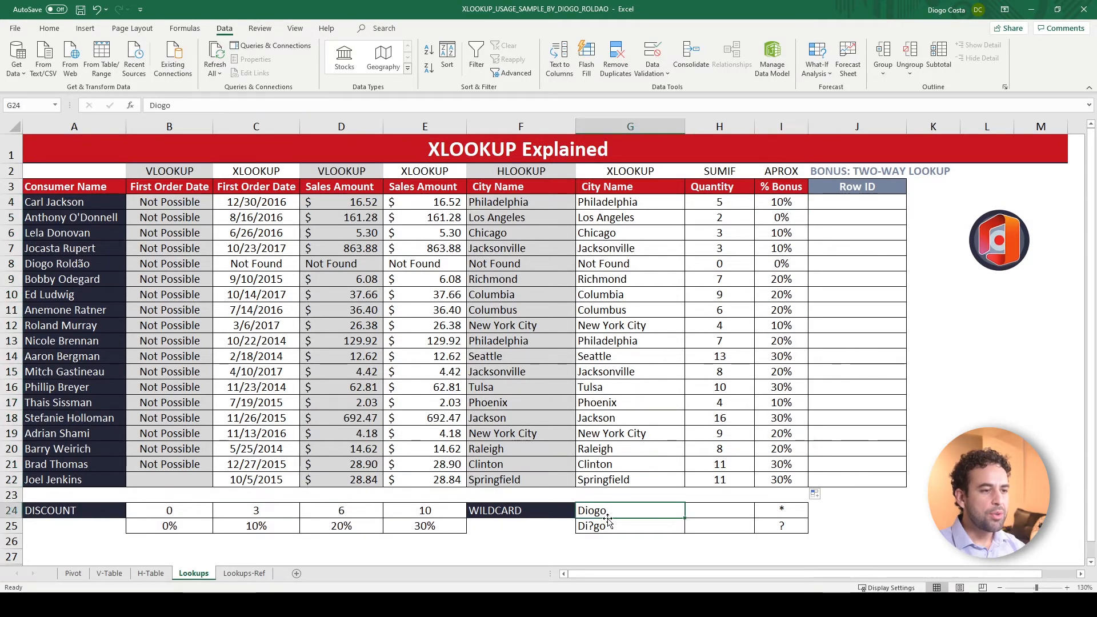
click(692, 512)
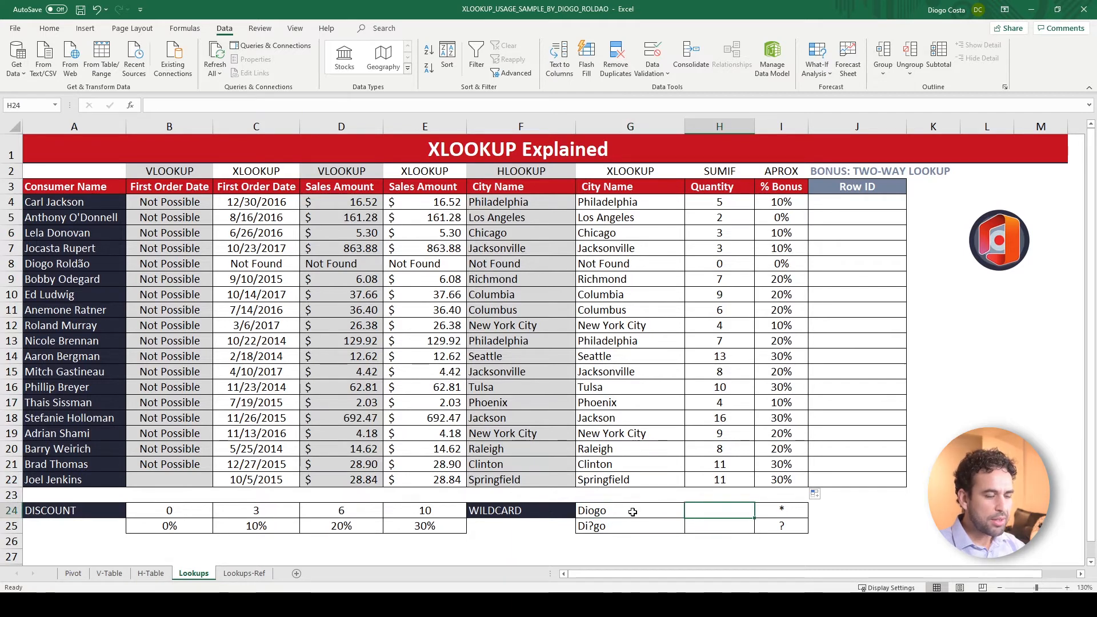
click(608, 513)
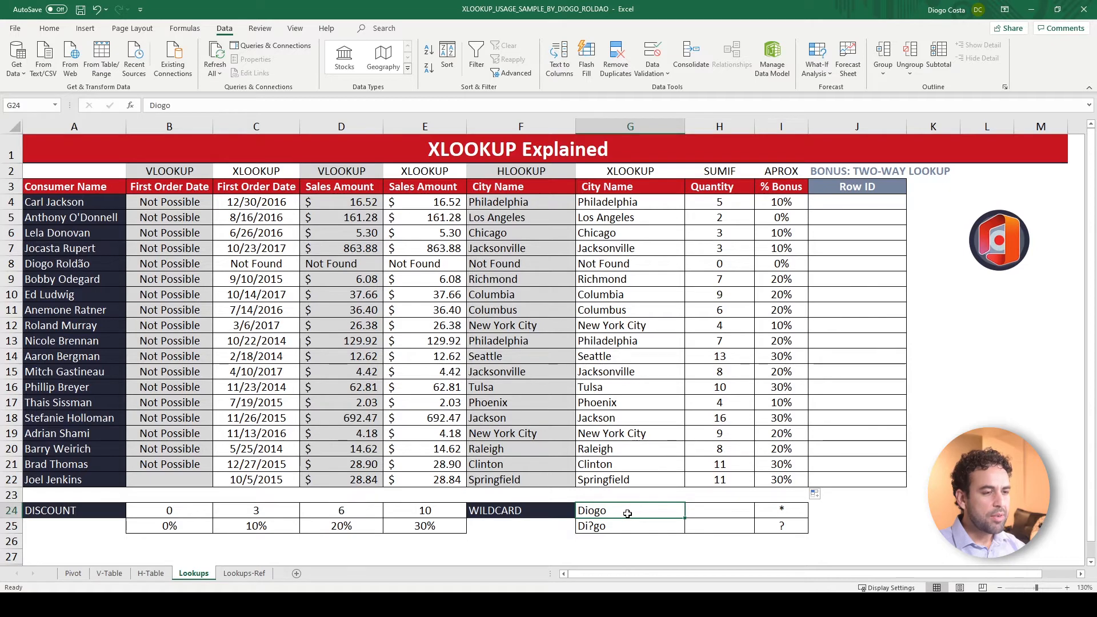
click(713, 510)
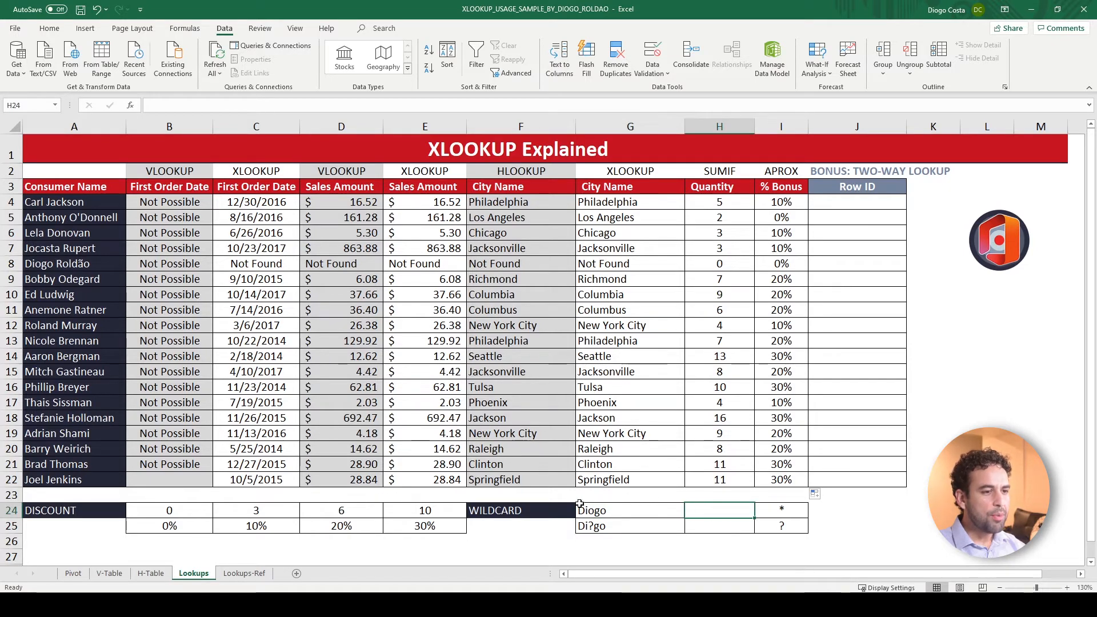
click(602, 512)
drag(79, 202, 83, 480)
Start an XLOOKUP in H24 with G24 as lookup value and A4:A22 as lookup array
click(714, 507)
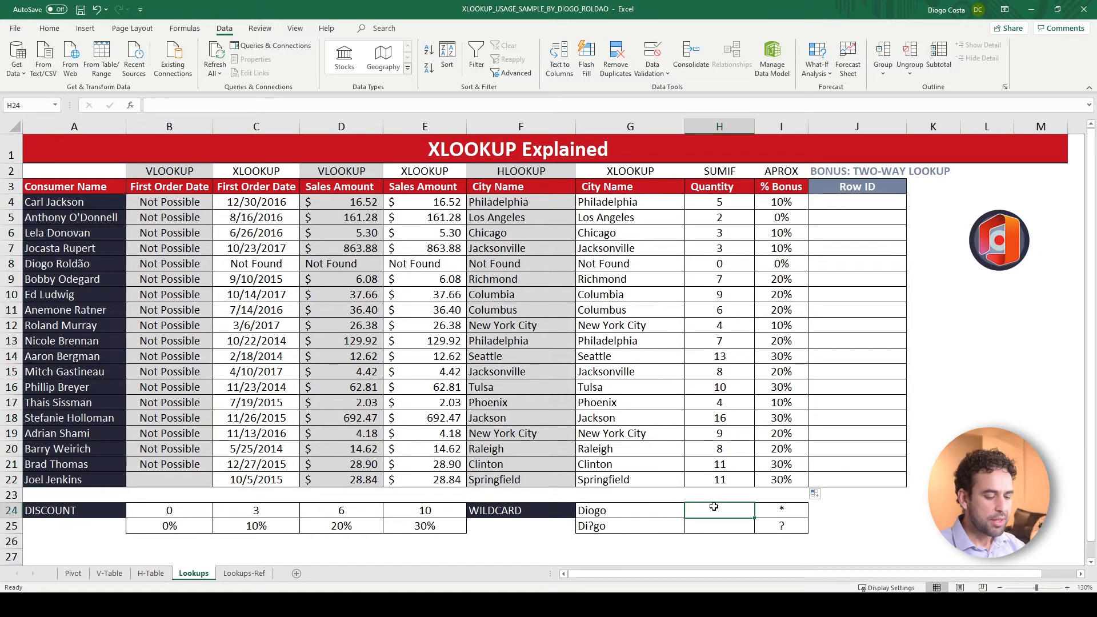
text(=xloo)
key(Tab)
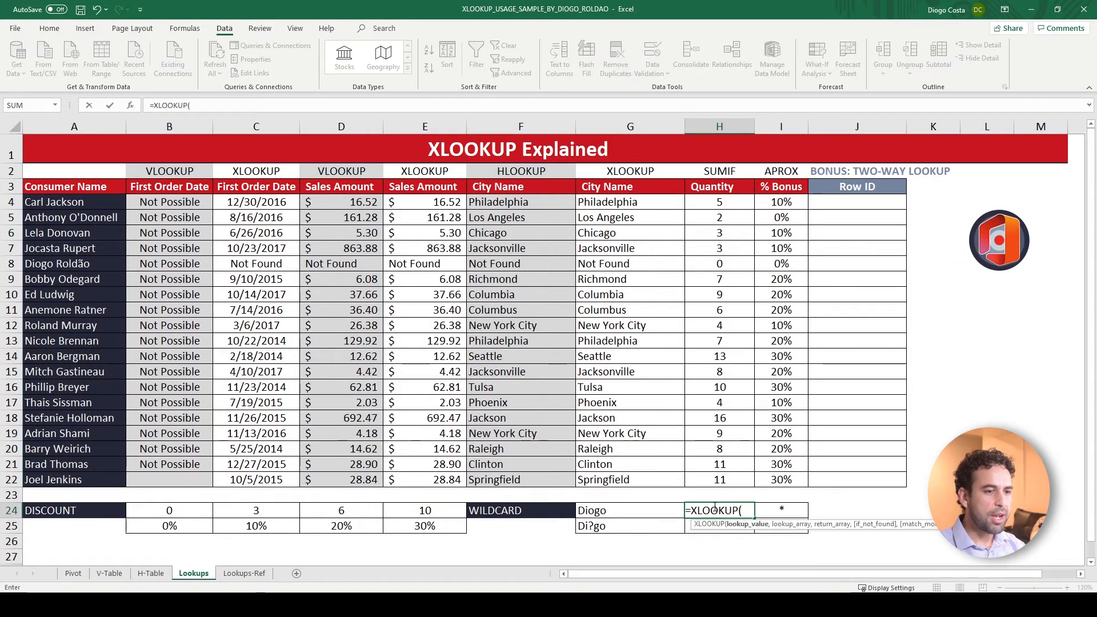
click(651, 508)
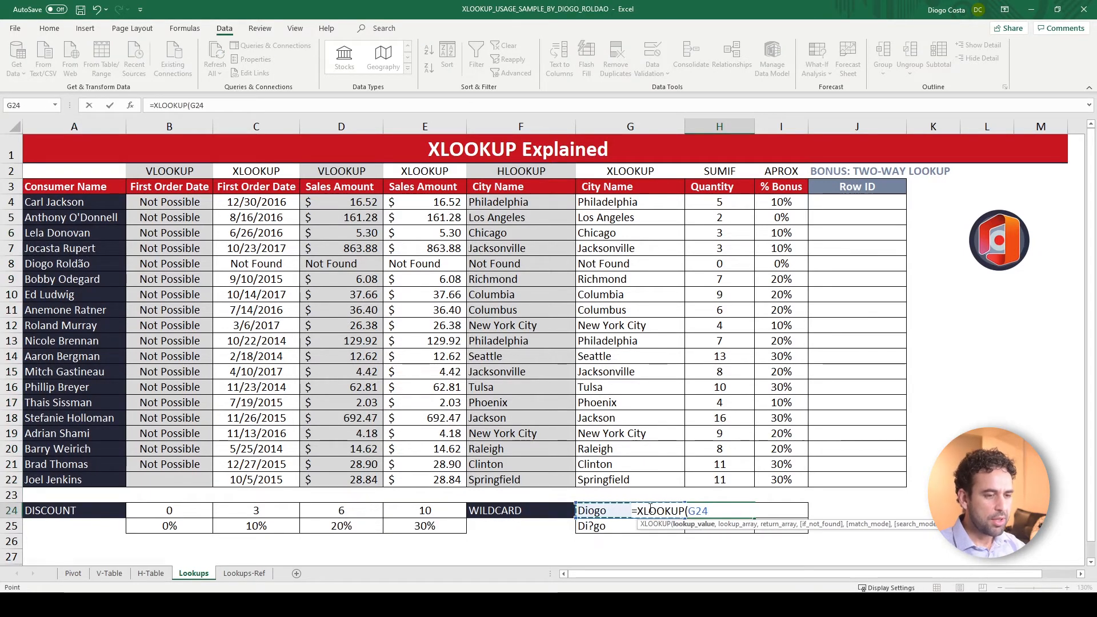
text(,)
drag(73, 203, 70, 477)
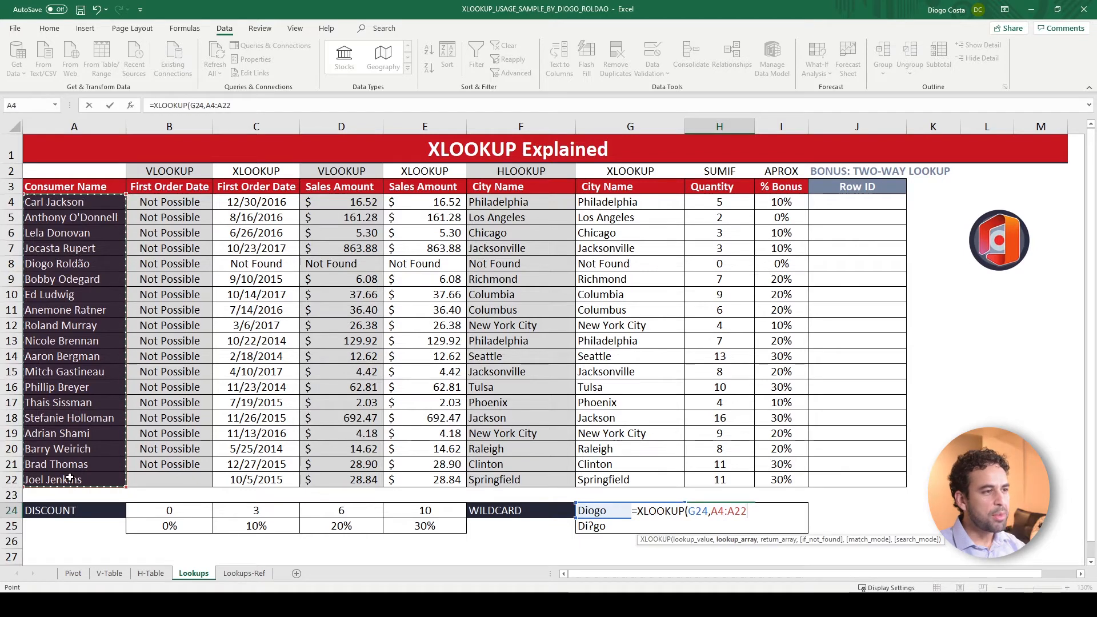
text(,)
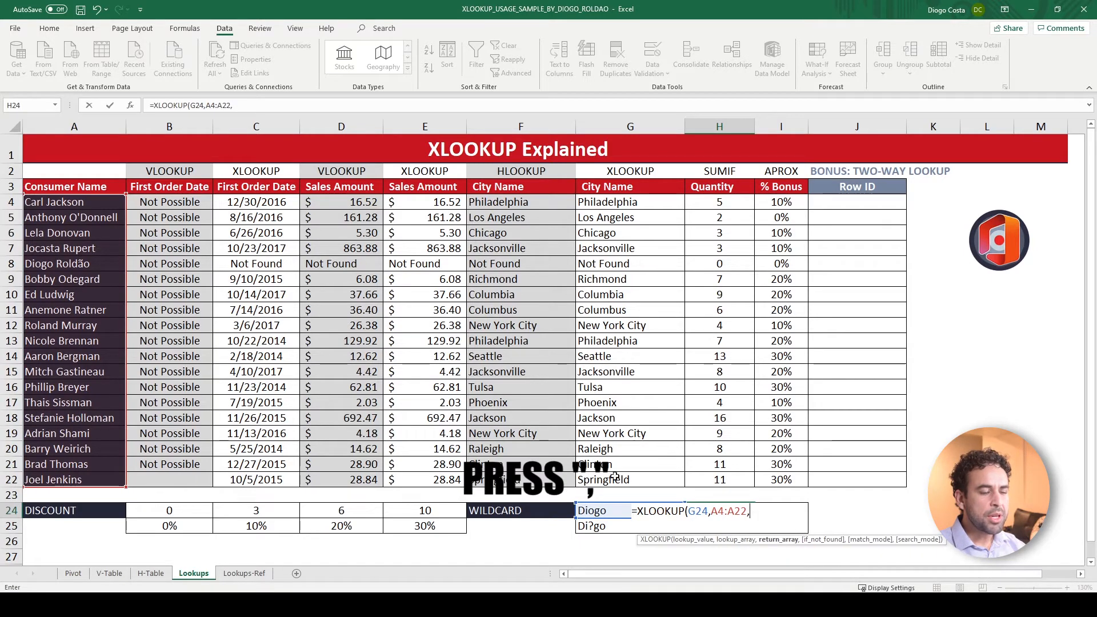
Complete the H24 XLOOKUP with A4:A22 as return array, an empty if_not_found argument and match mode 2, wildcard character match
click(76, 204)
key(ctrl+shift+Down)
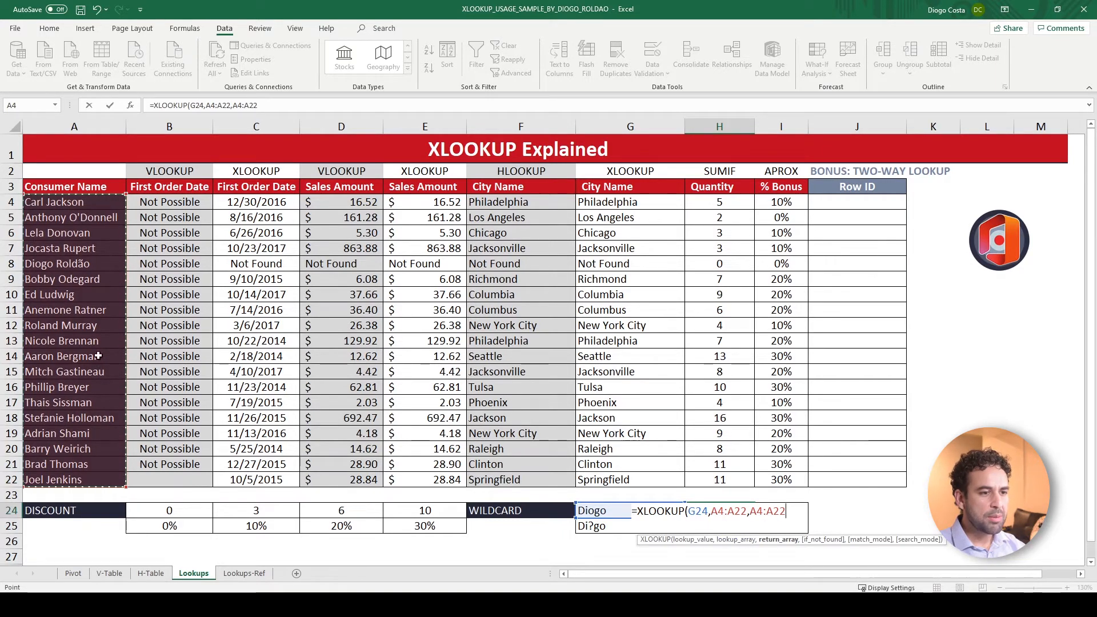
text(,)
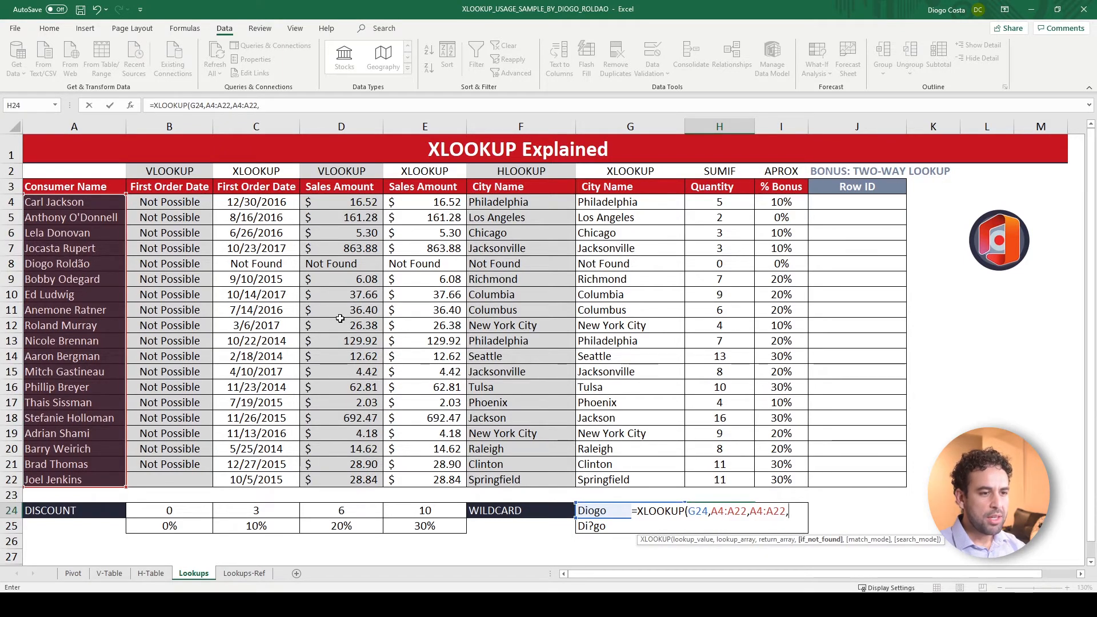
text(,)
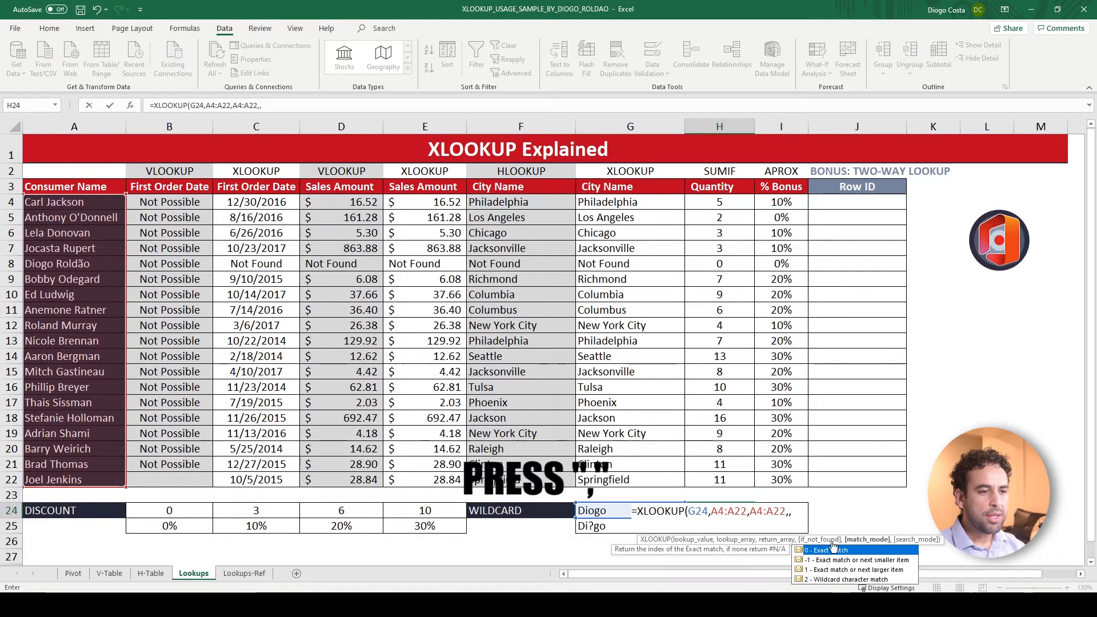
text(2))
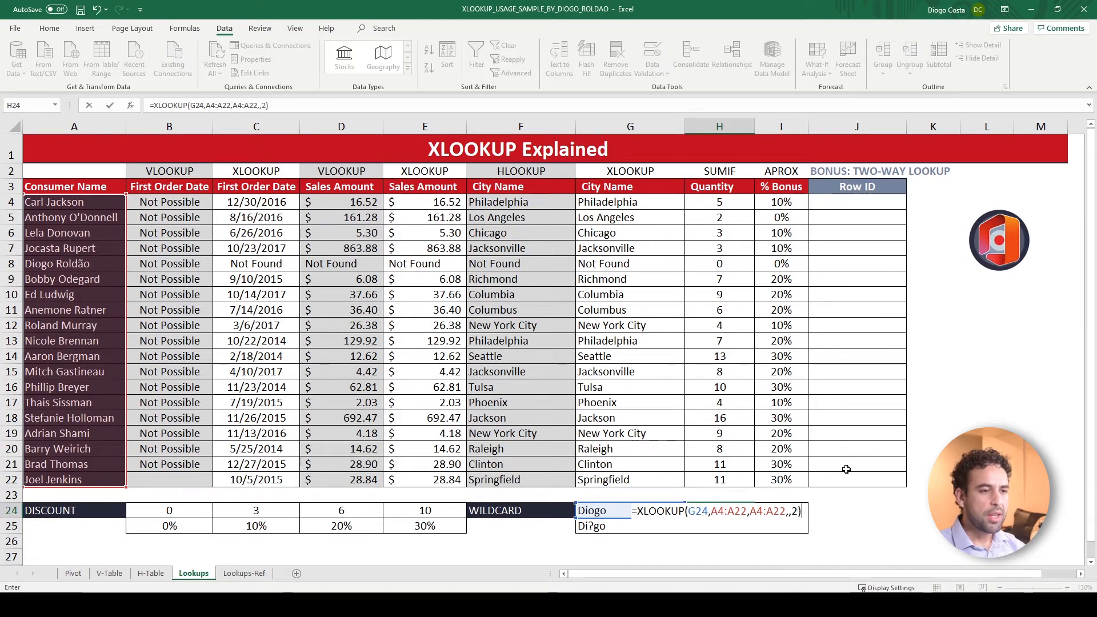
key(ctrl+Return)
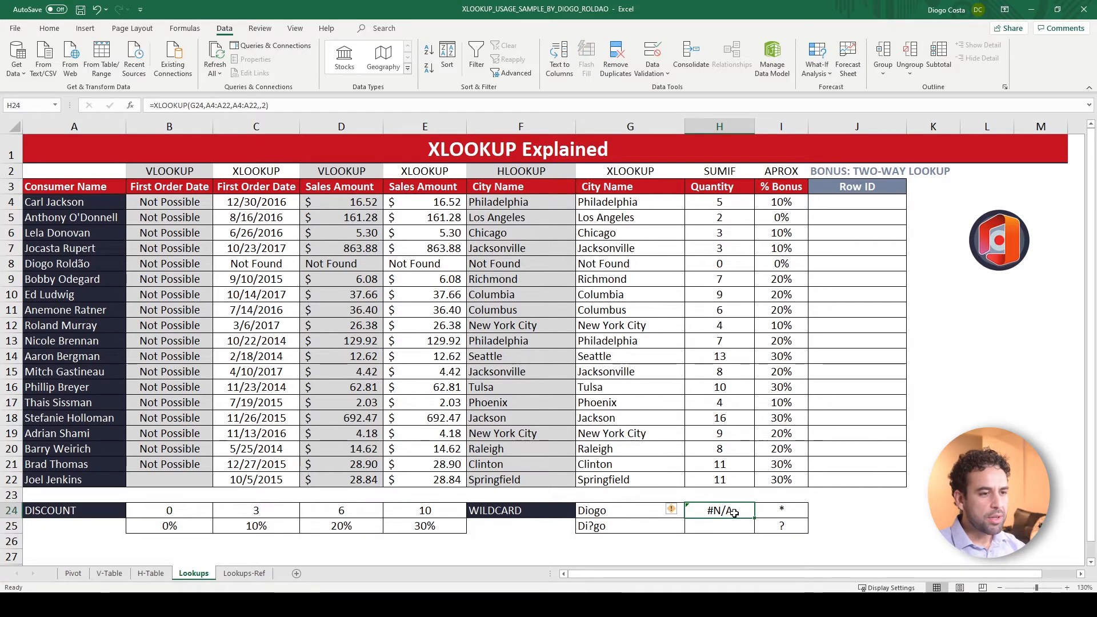
Append an asterisk wildcard to the H24 XLOOKUP's lookup value so it reads G24&"*", and check the lookup text in G24
click(606, 510)
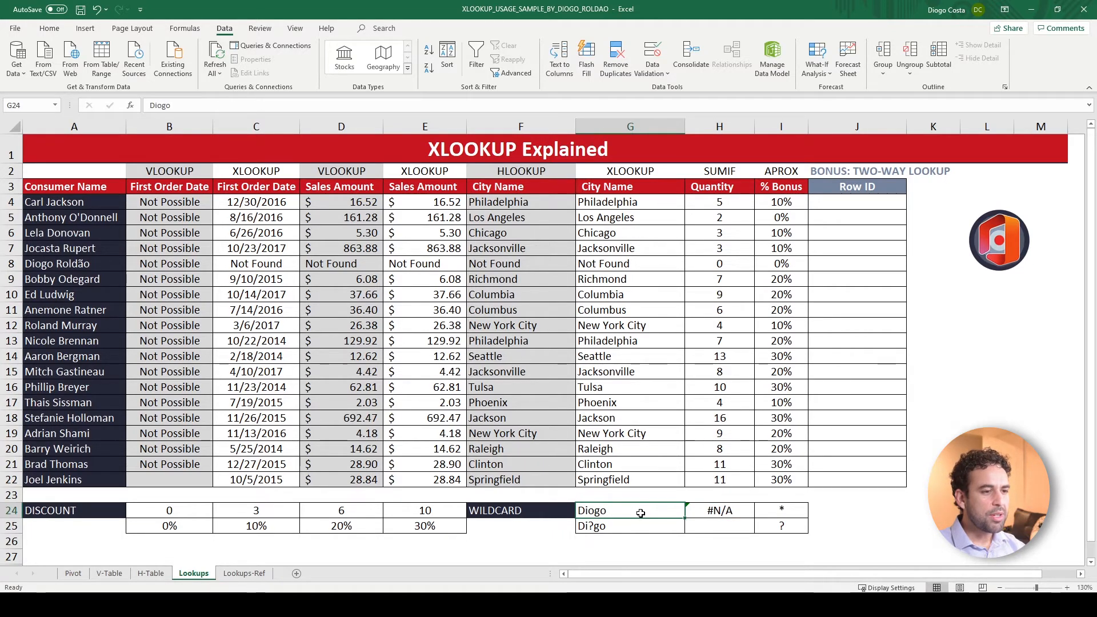
click(716, 512)
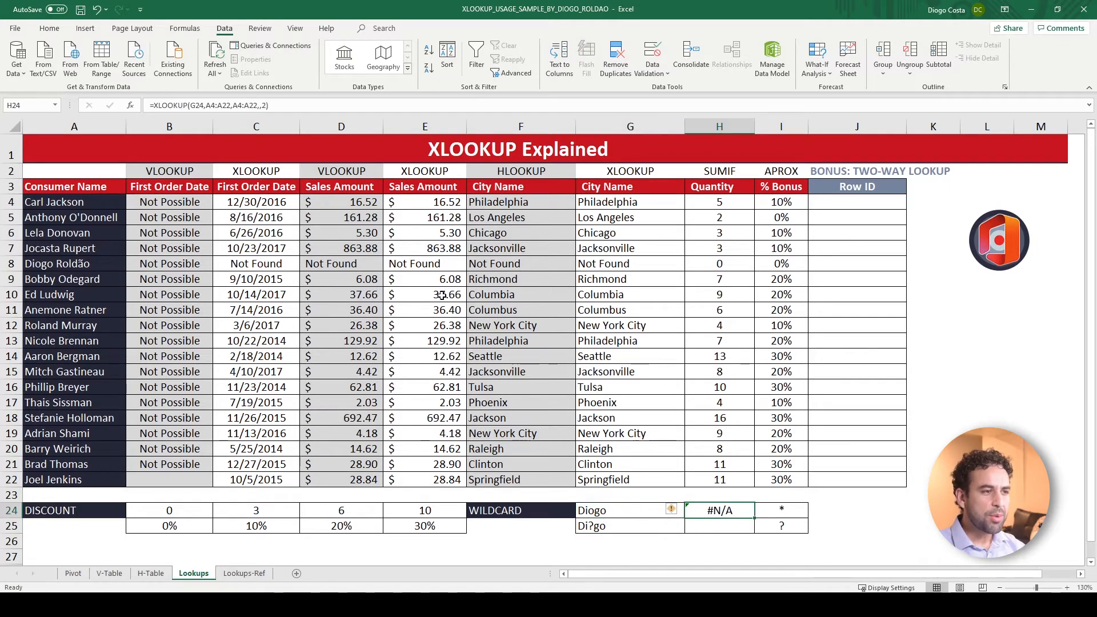
click(204, 105)
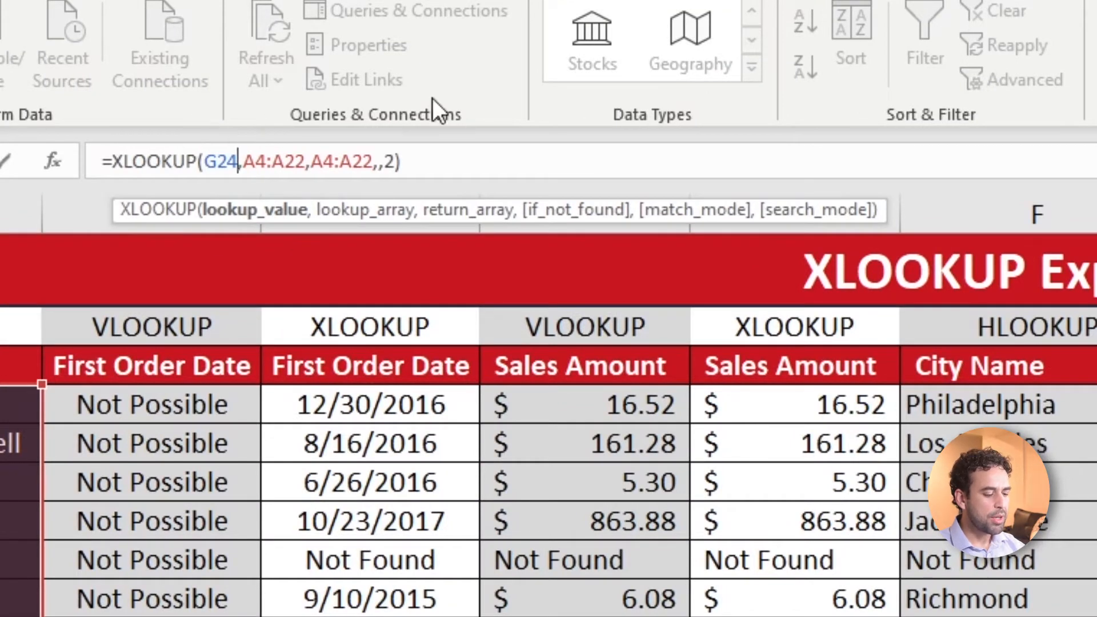
text(&)
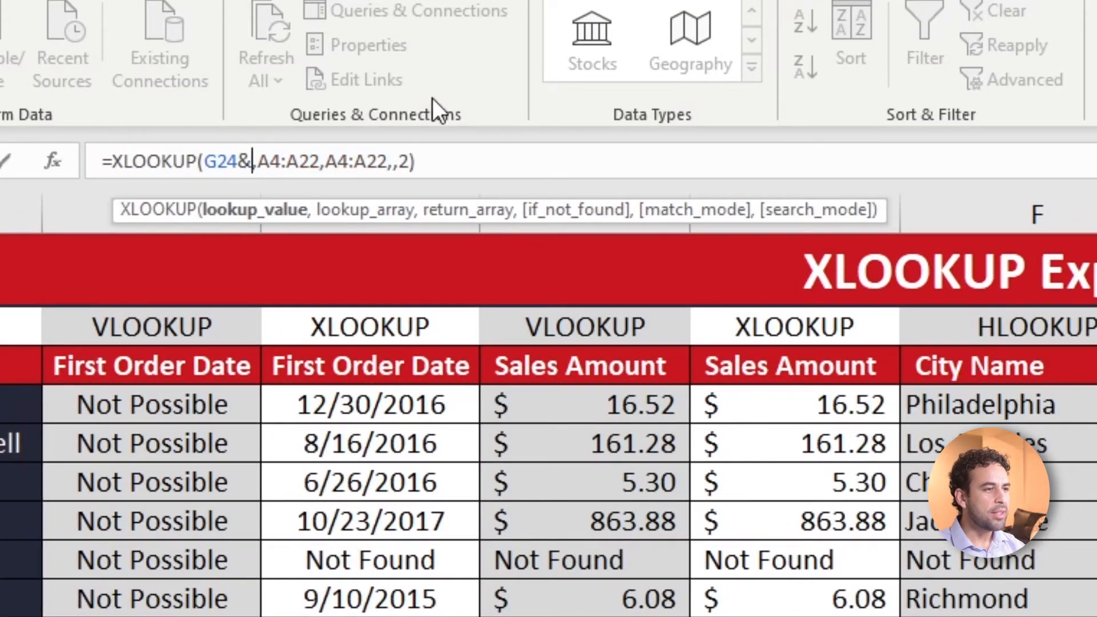
text(")
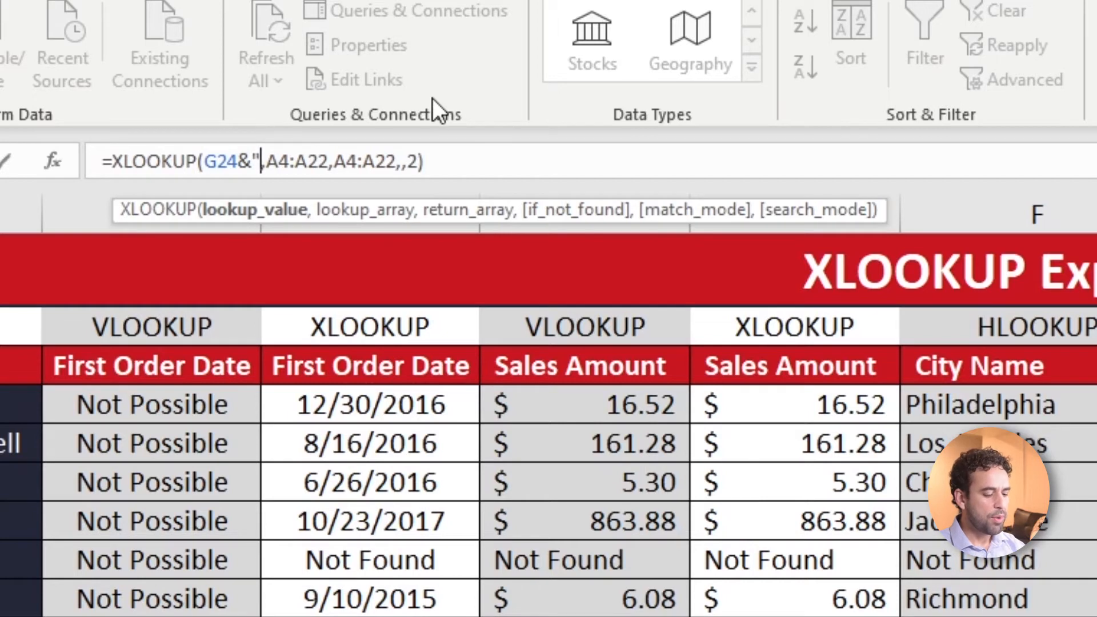
text(*")
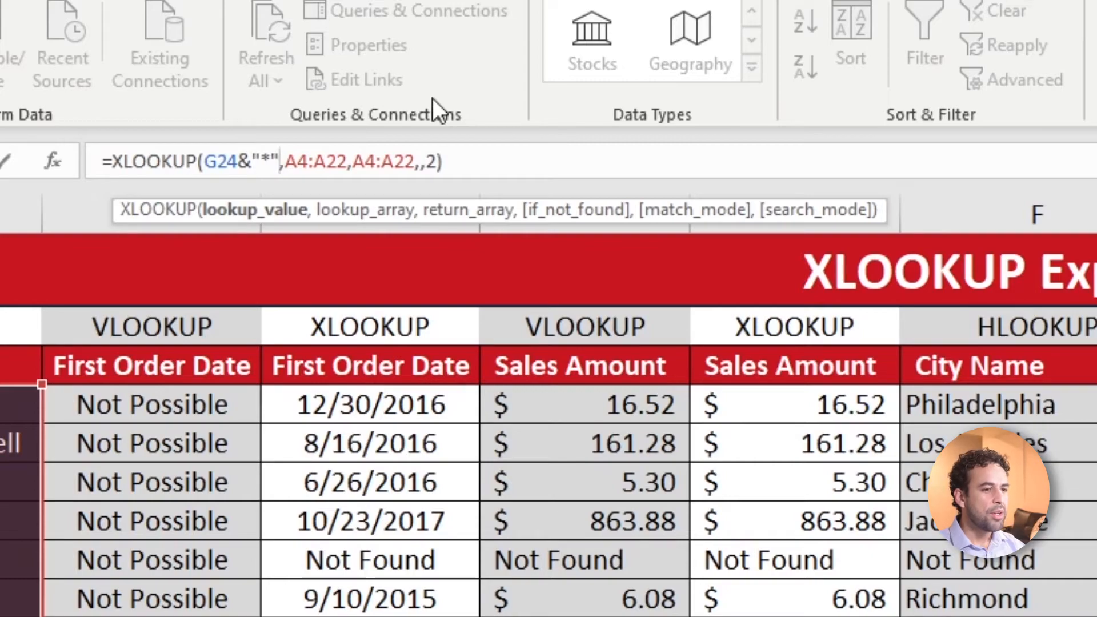
key(ctrl+Return)
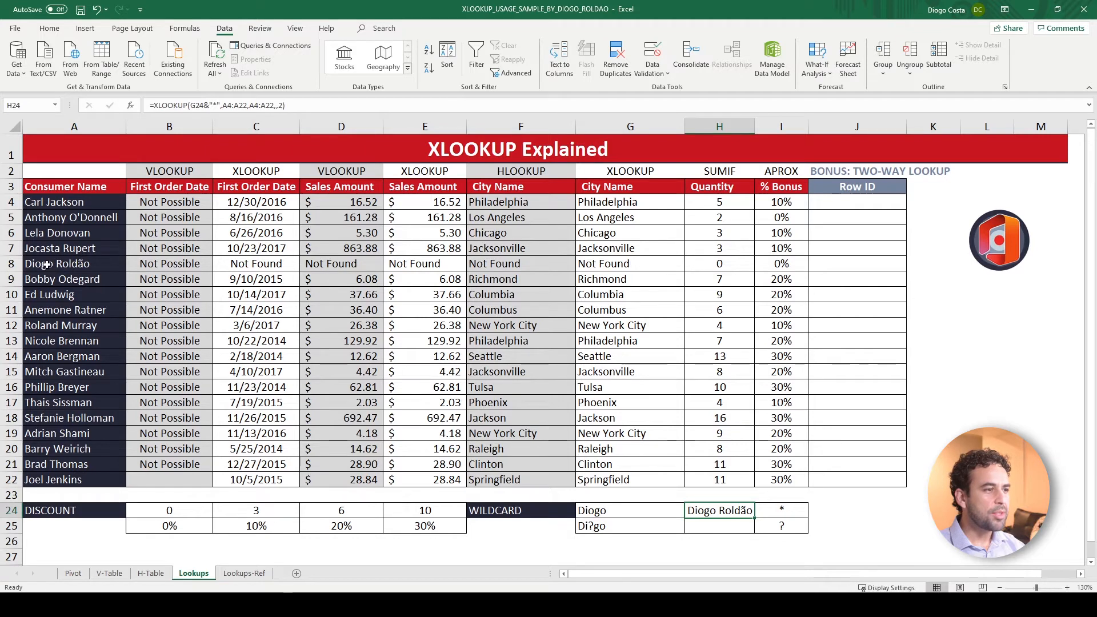
click(642, 513)
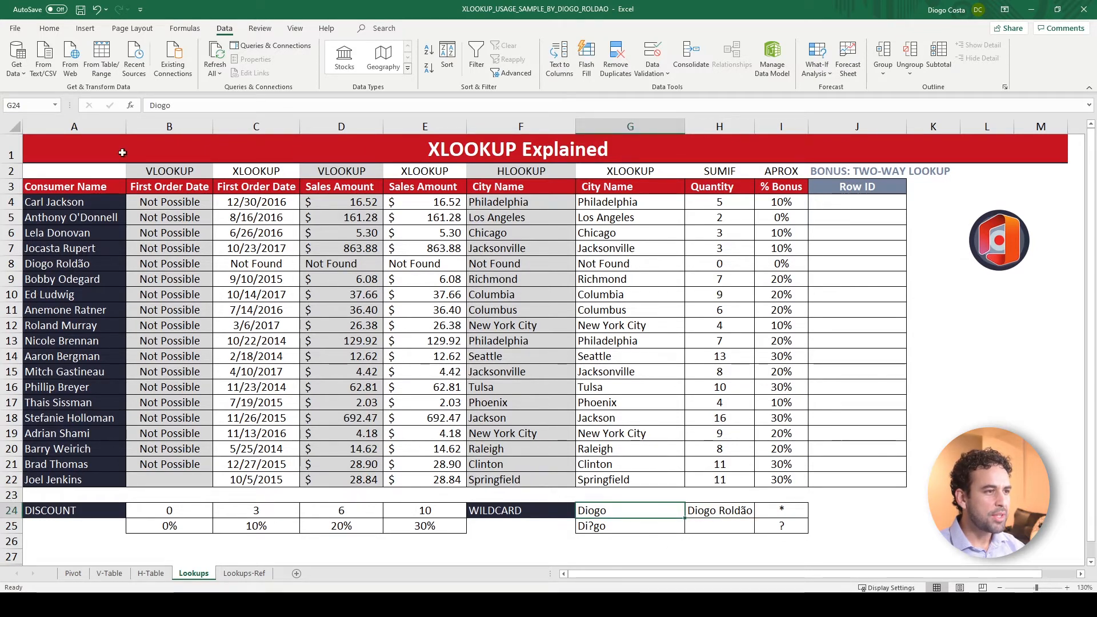
Try a leading asterisk on the lookup value of the H24 XLOOKUP and restore it to G24&"*"
key(Right)
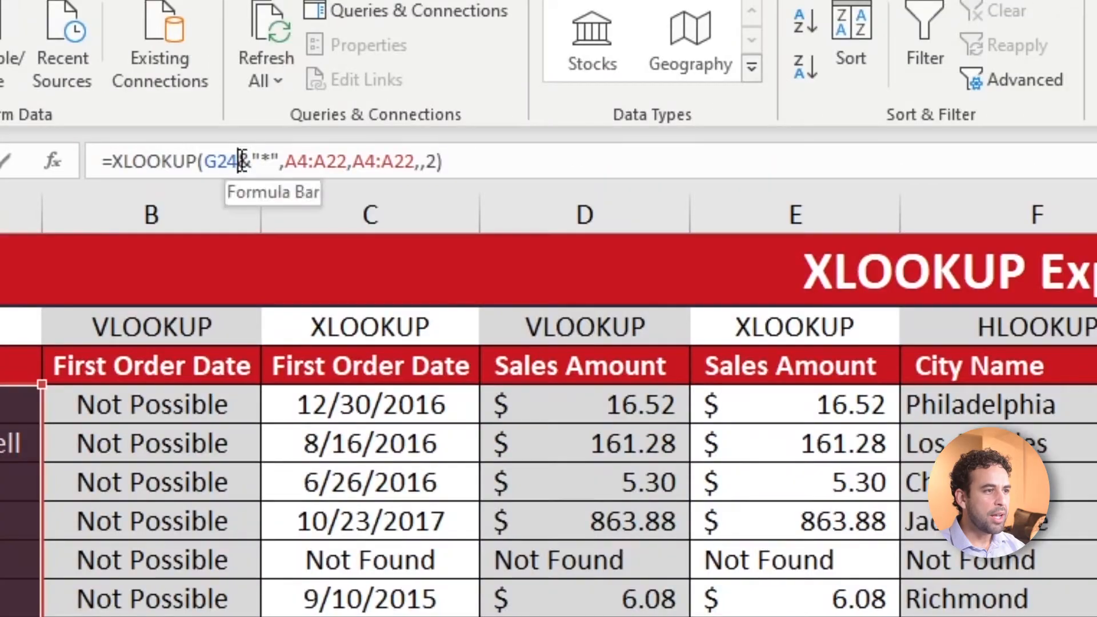
click(204, 105)
key(Delete)
key(Delete)
key(Delete)
key(Delete)
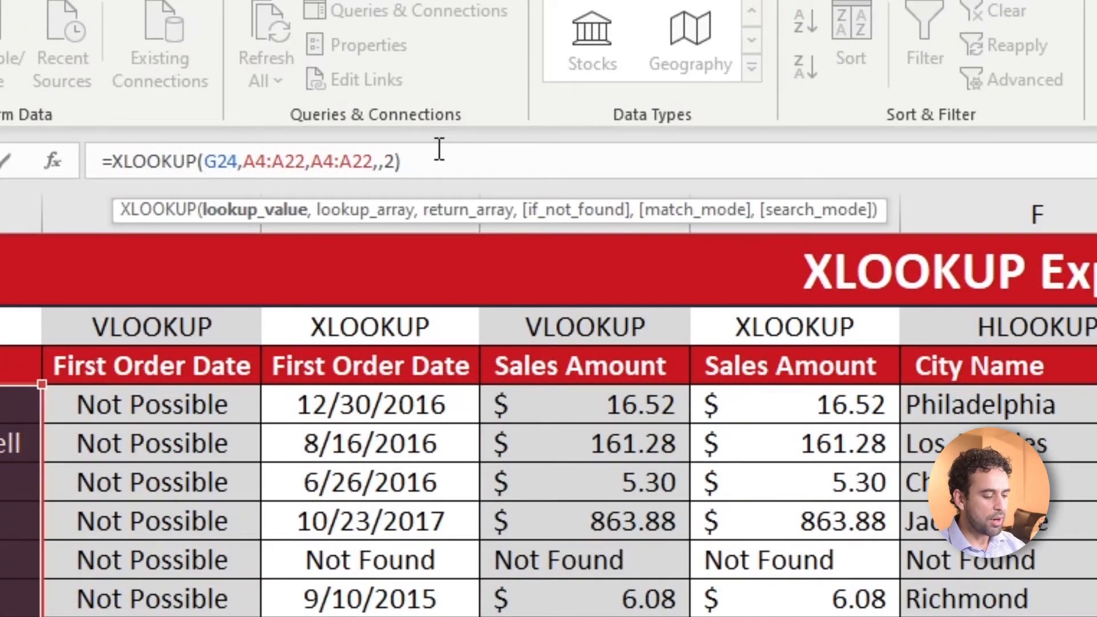
text("*")
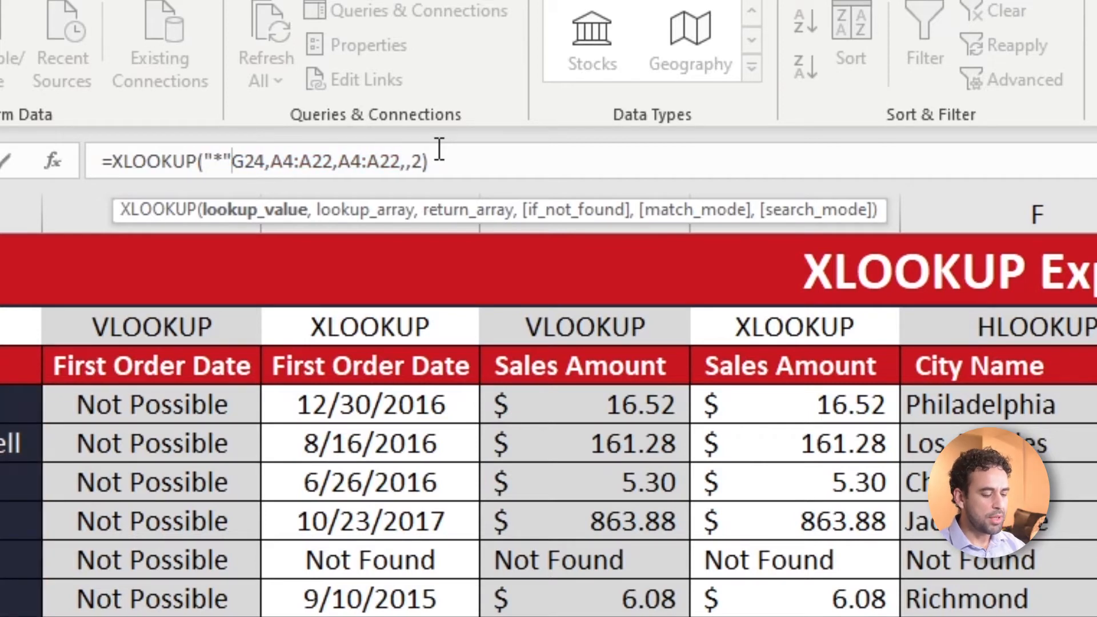
text(&)
key(Return)
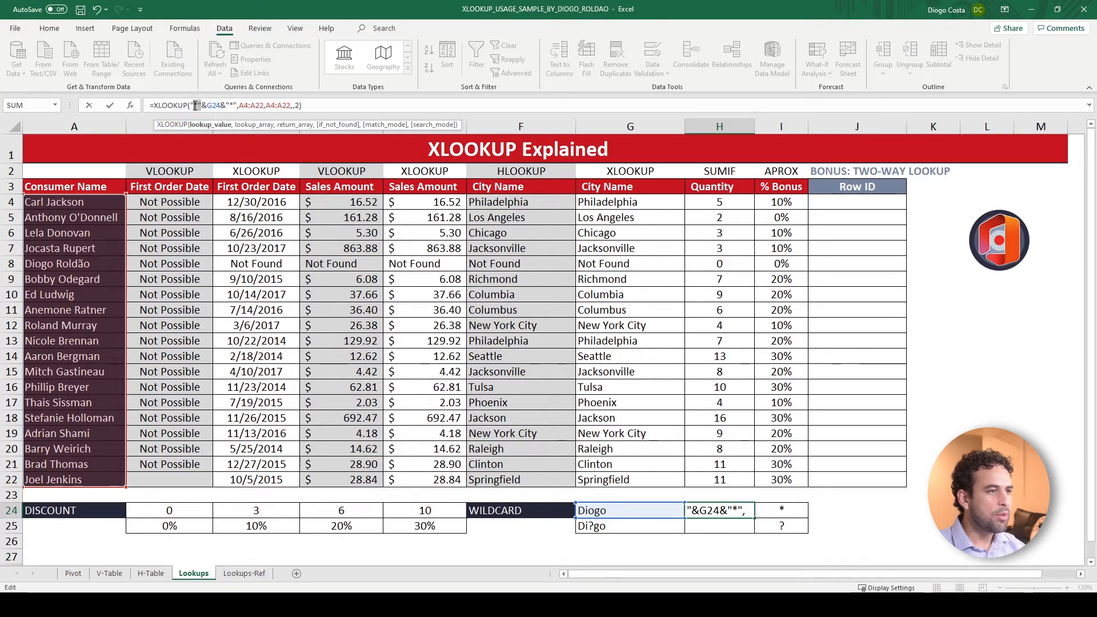
key(Delete)
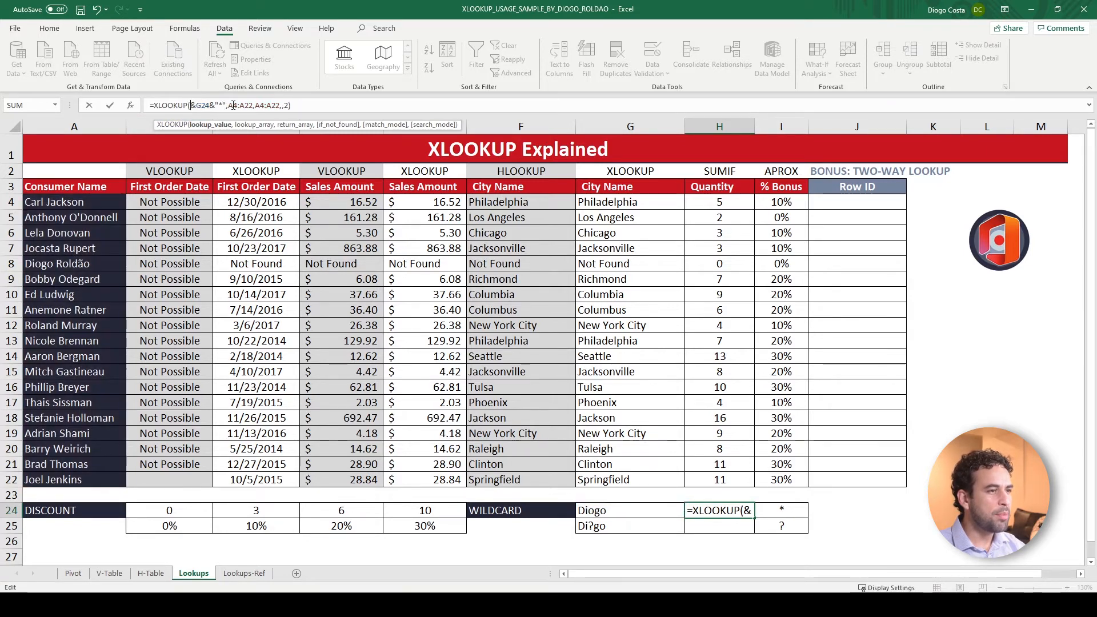
key(ctrl+Return)
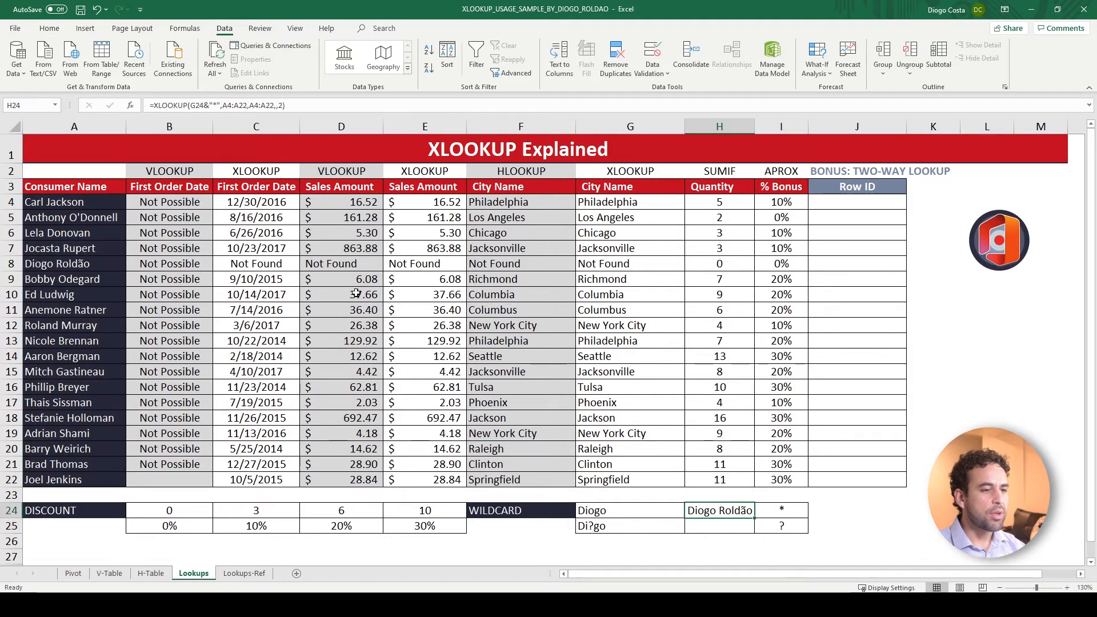
Replace the third letter of the first name in A8 with "e" and check the wildcard lookup in H24
click(607, 529)
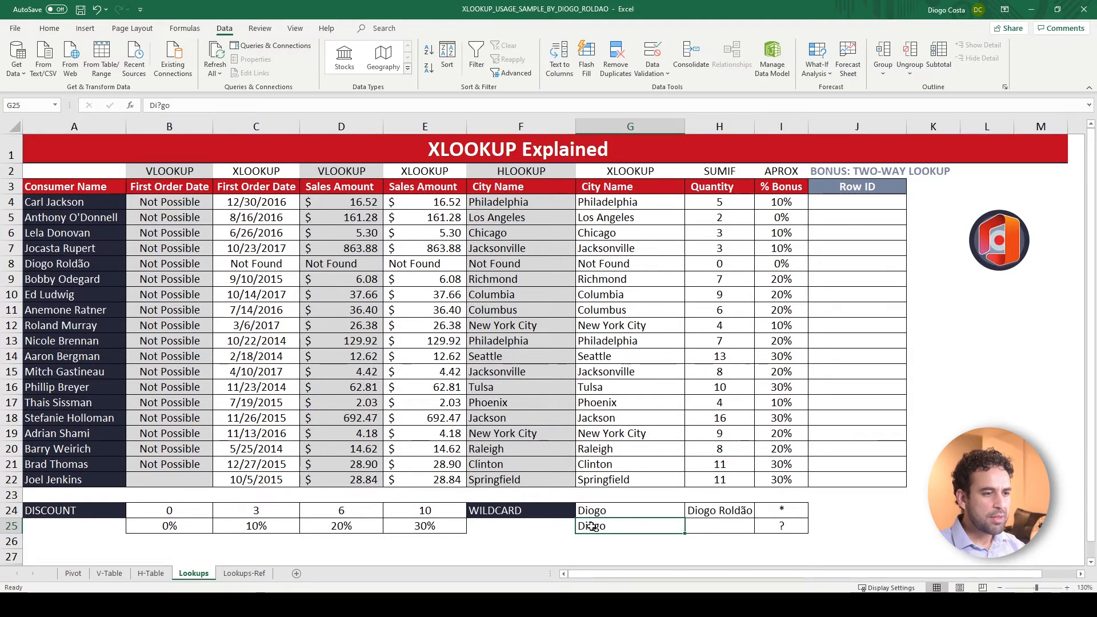
key(Right)
click(627, 525)
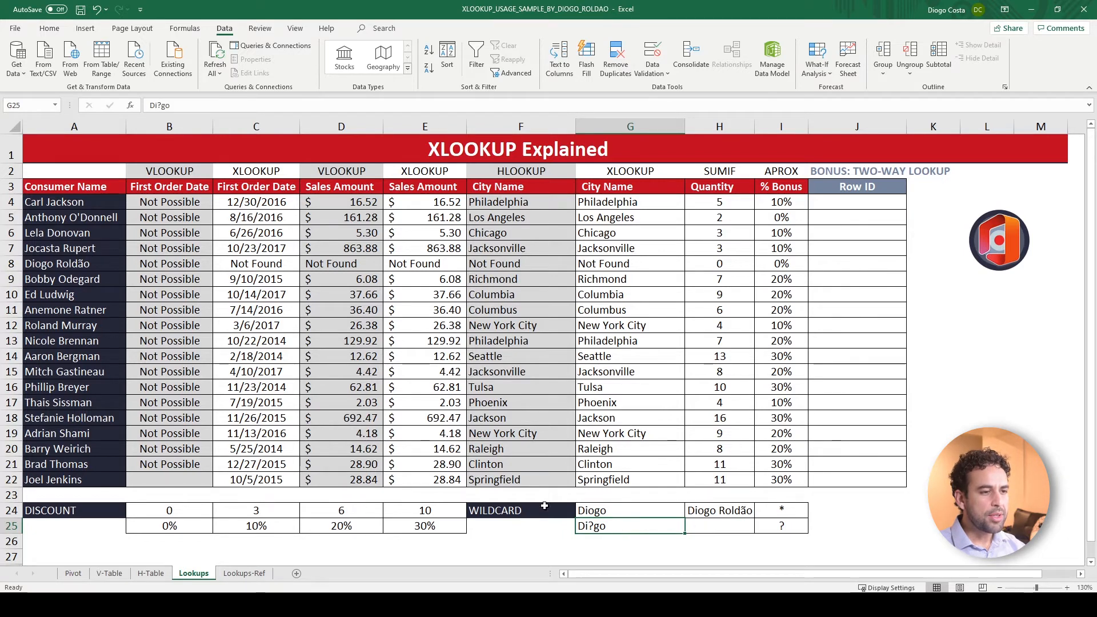
click(63, 278)
double_click(86, 263)
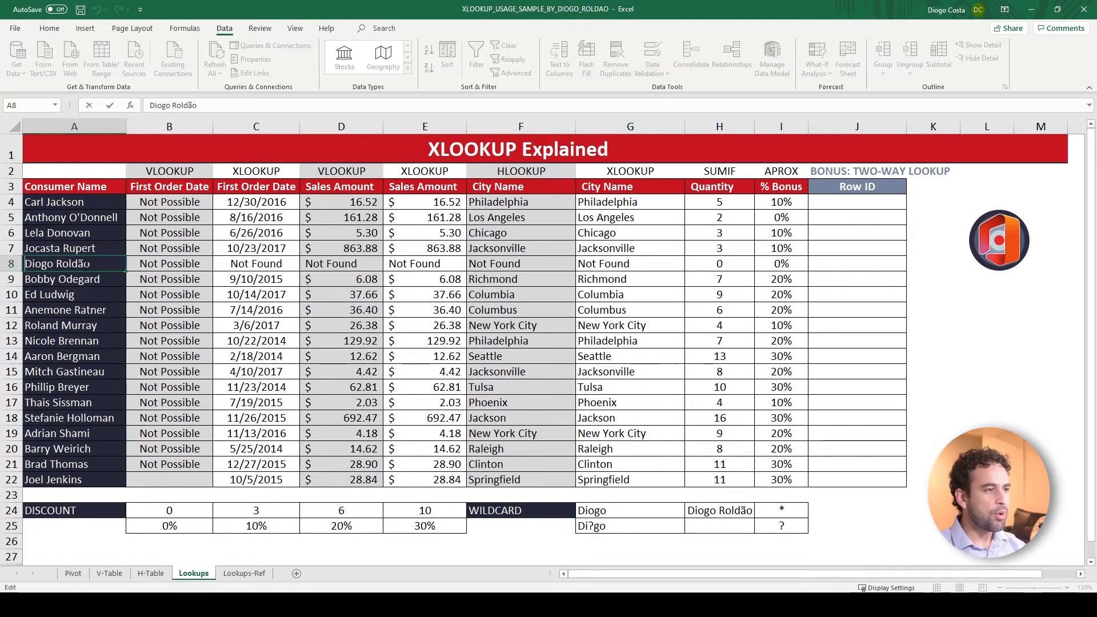
key(Left)
key(Left)
key(Left)
key(Left)
key(Left)
key(Left)
key(Left)
key(Left)
key(Left)
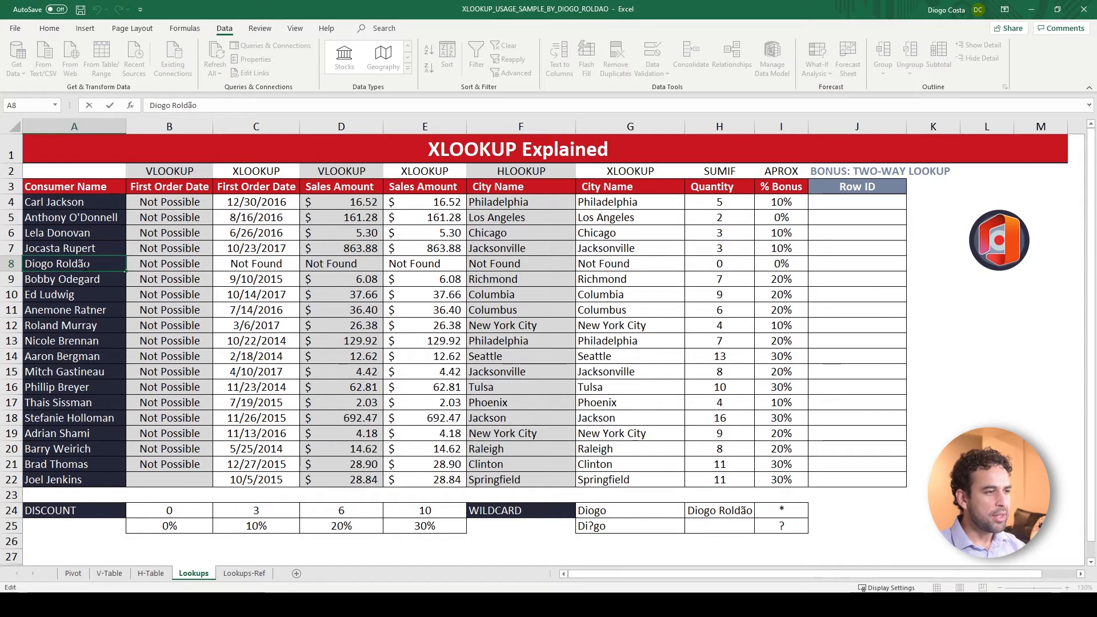
key(Delete)
text(e)
key(Return)
click(84, 264)
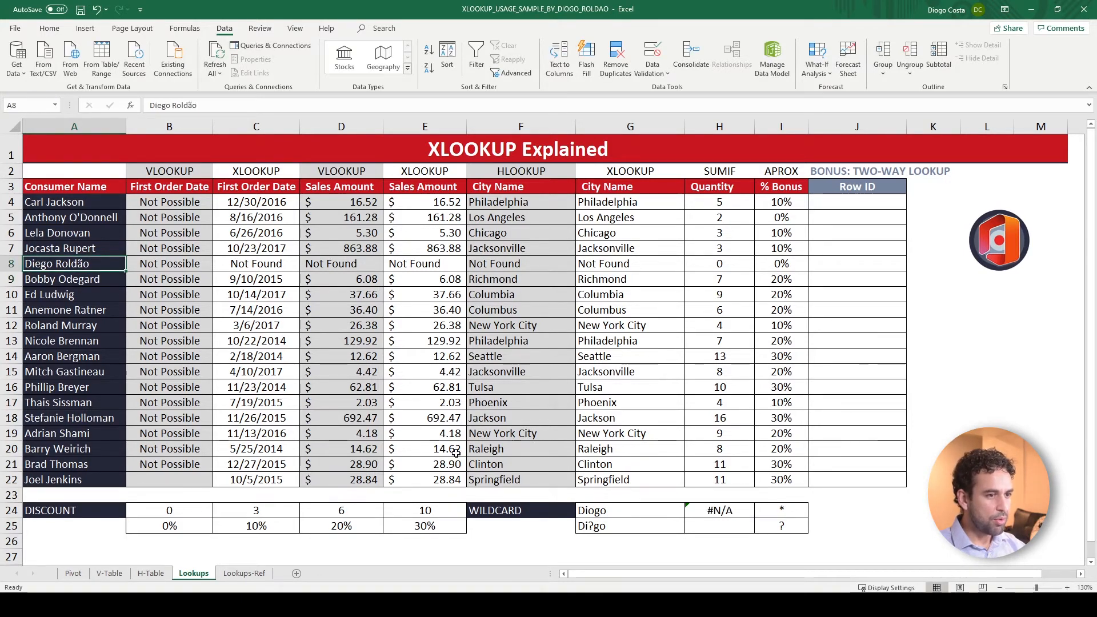
click(717, 514)
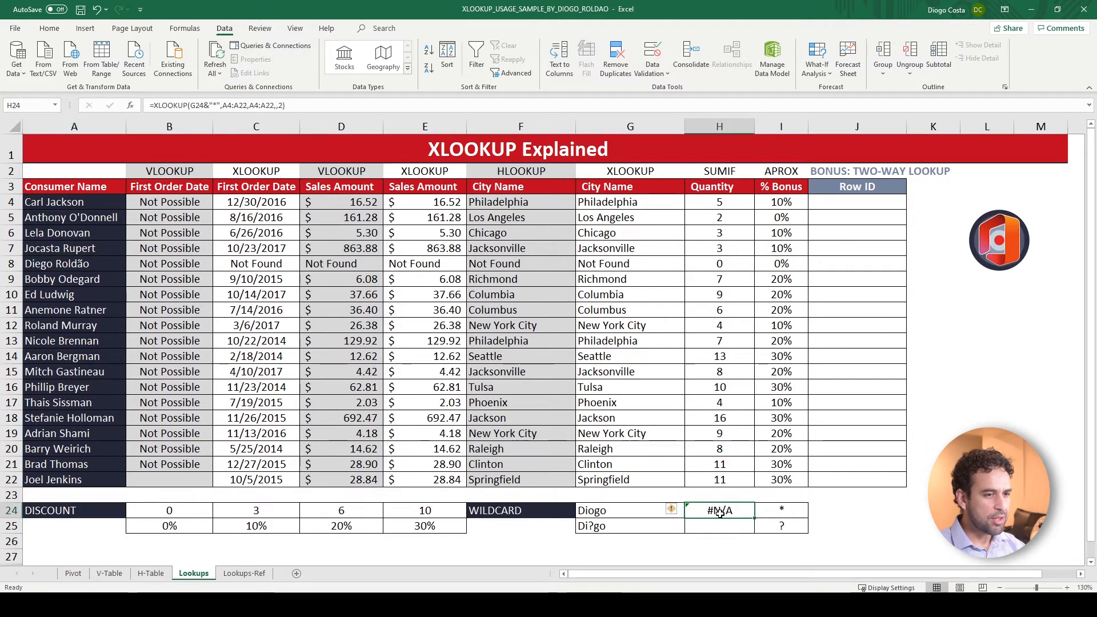
Start an XLOOKUP in H25 with "*"&G25&"*" as the lookup value
click(723, 526)
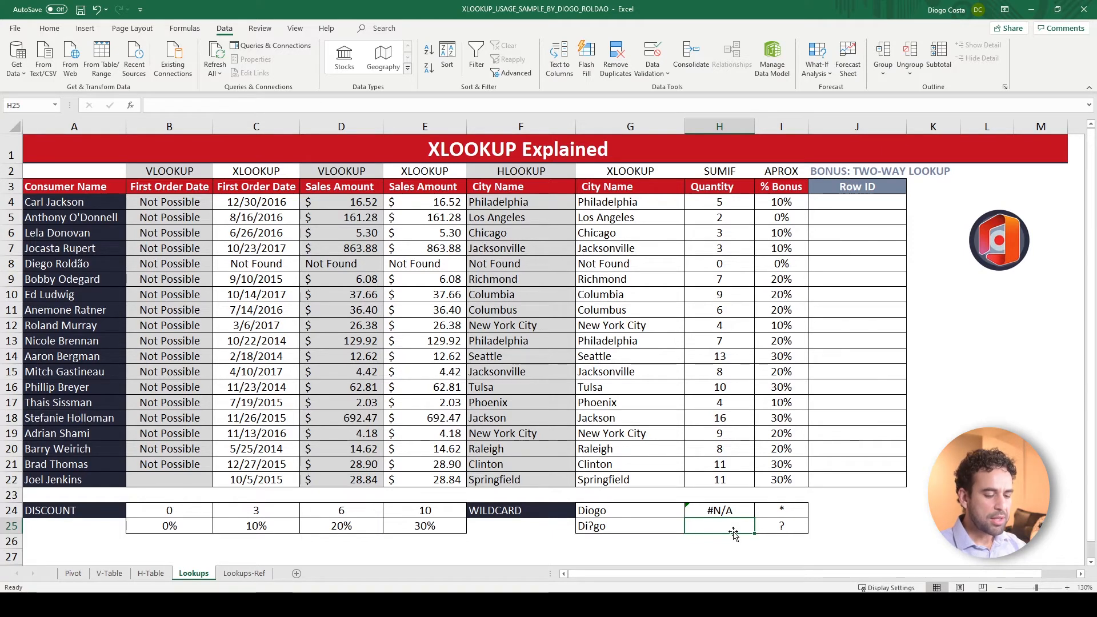
text(=XLOOKUP()
key(Left)
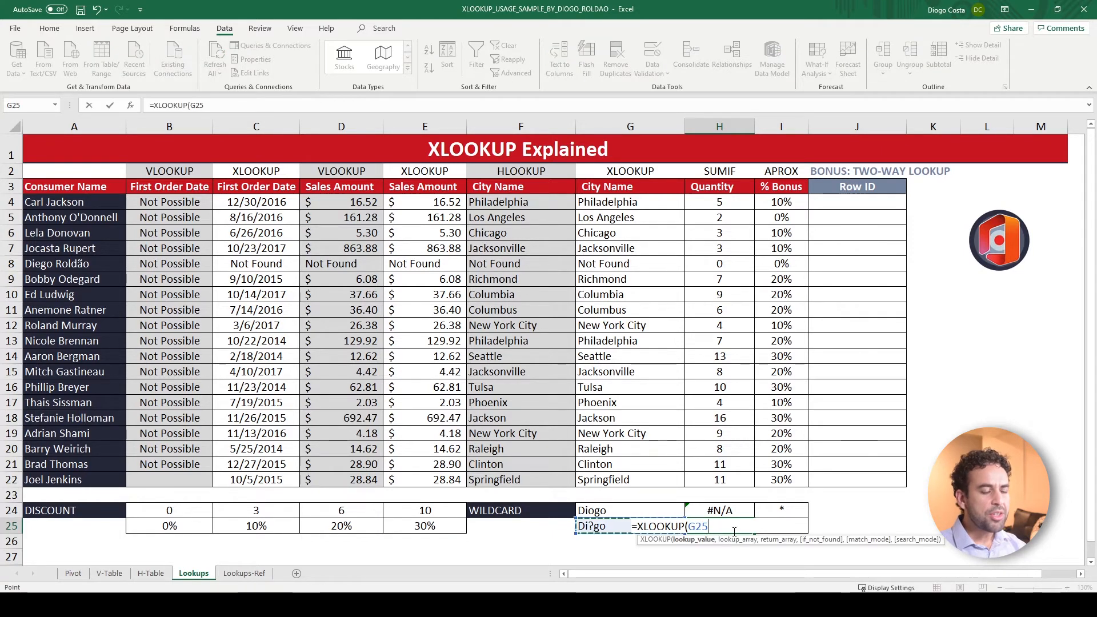
text(,)
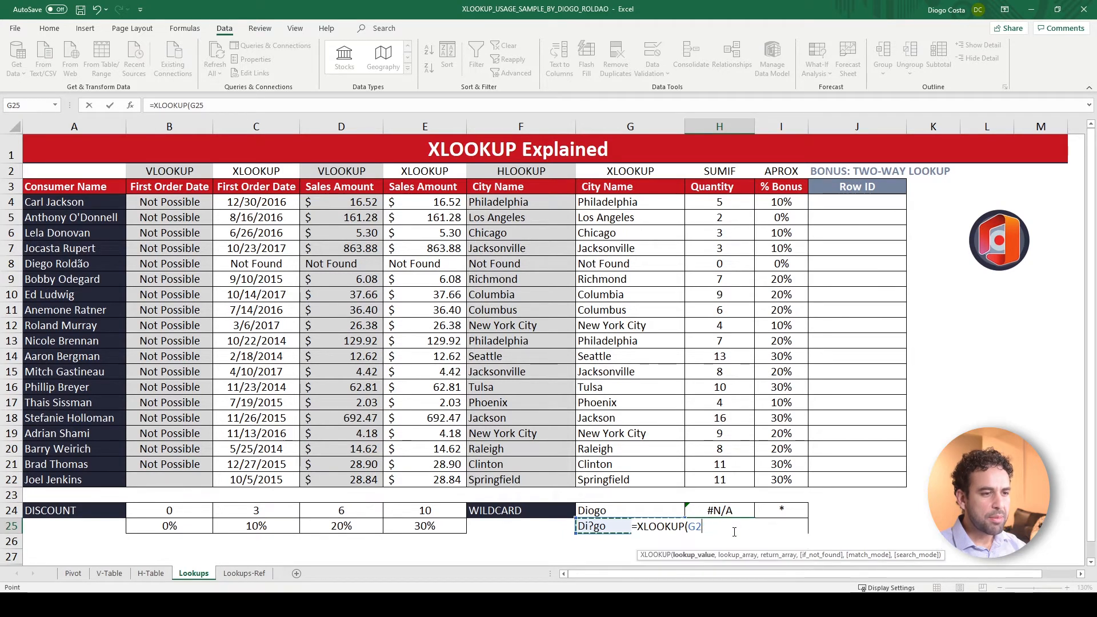
key(BackSpace)
key(BackSpace)
key(BackSpace)
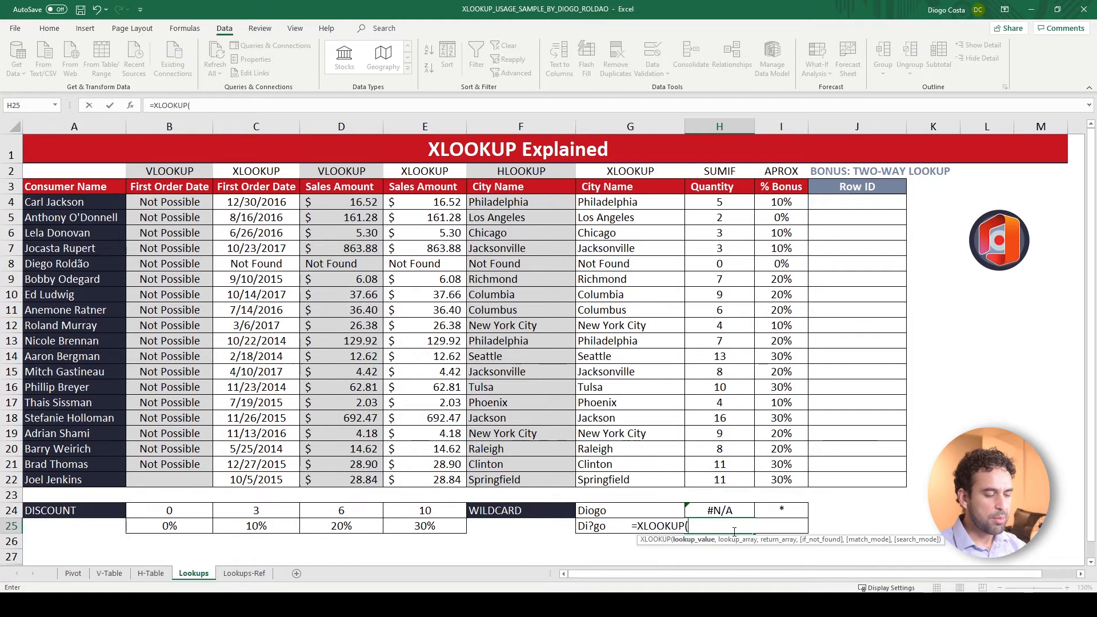
text("*"&)
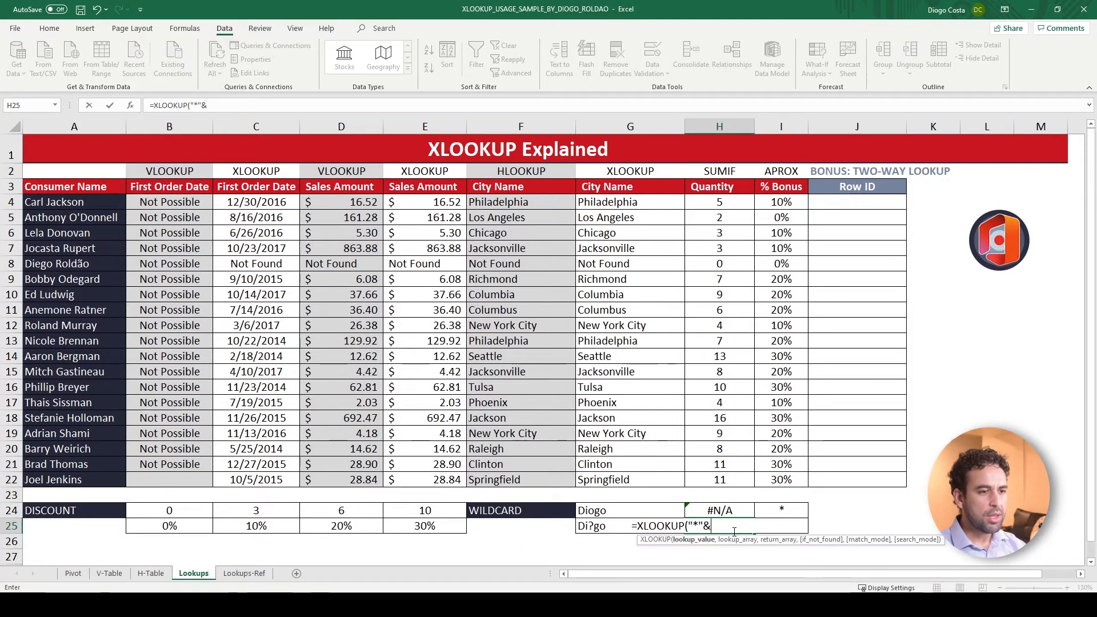
click(588, 528)
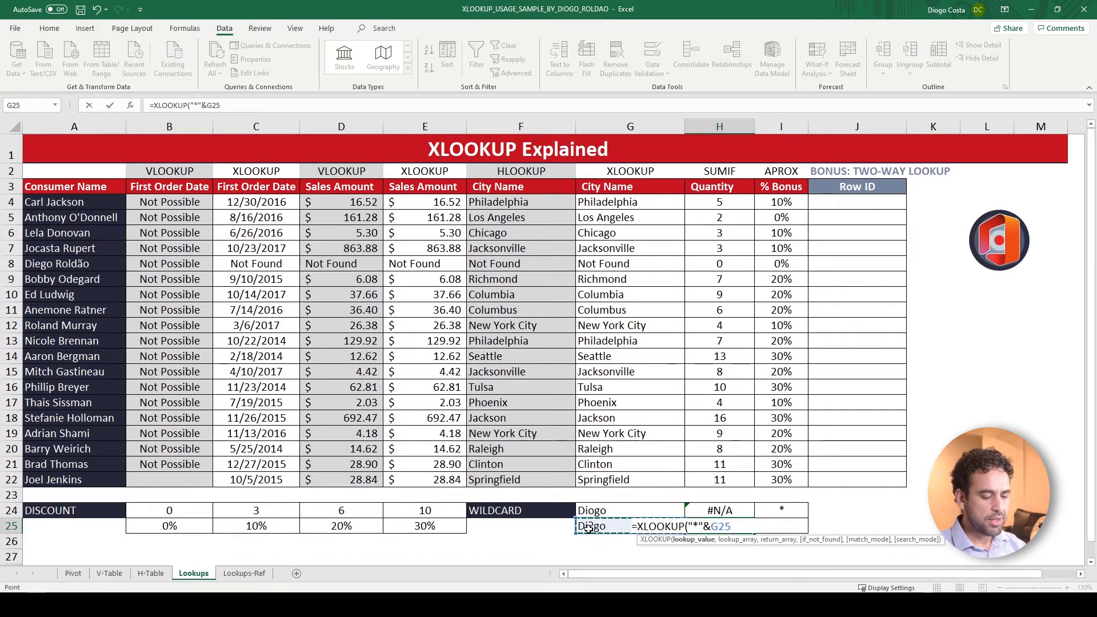
text(&)
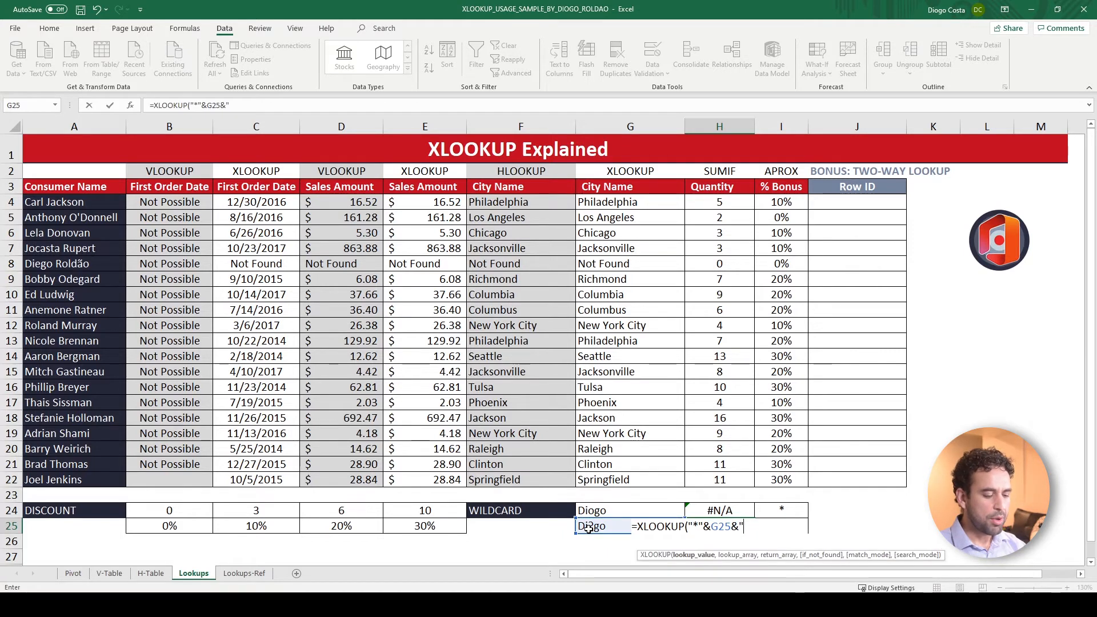
text("*")
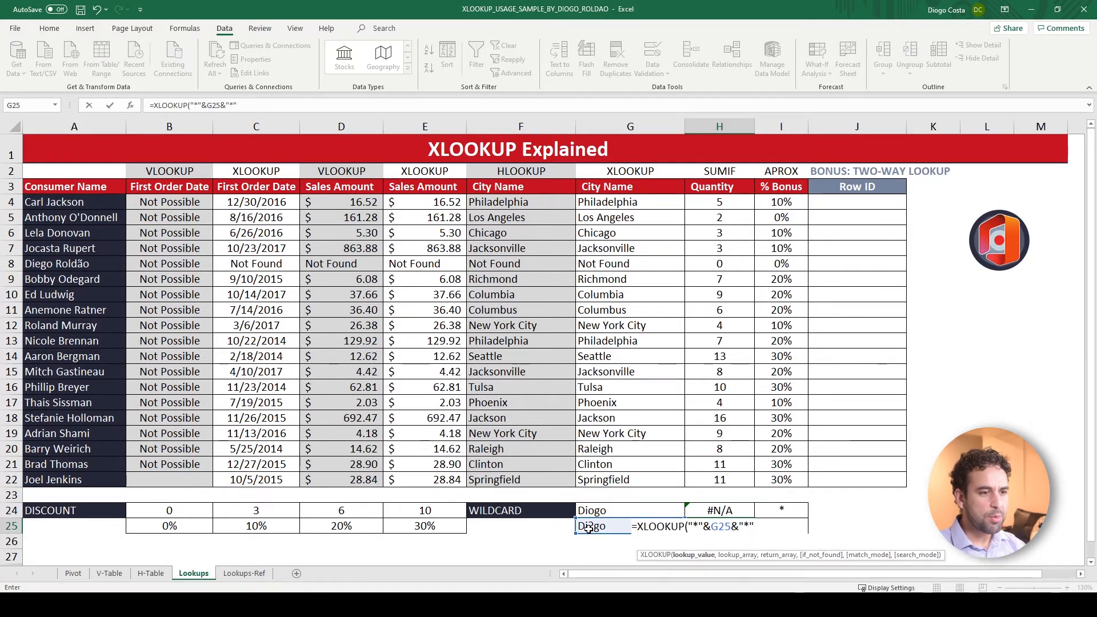
text(,)
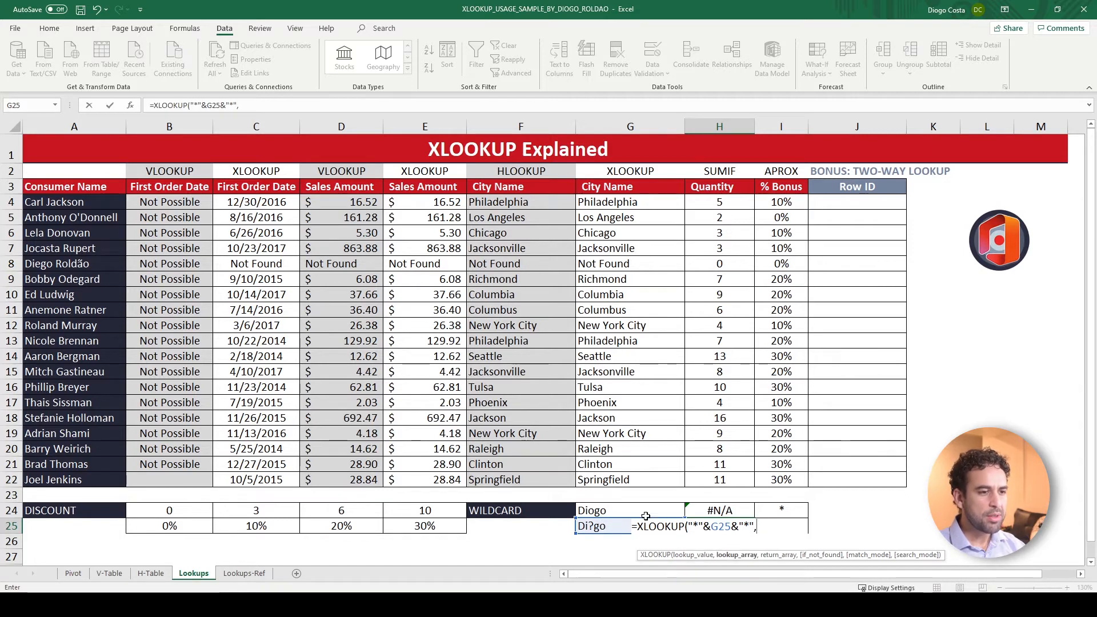
Complete the H25 XLOOKUP with A4:A22 as lookup and return arrays, an empty if_not_found argument and match mode 2
drag(92, 202, 106, 479)
text(,)
drag(80, 200, 84, 476)
text(,)
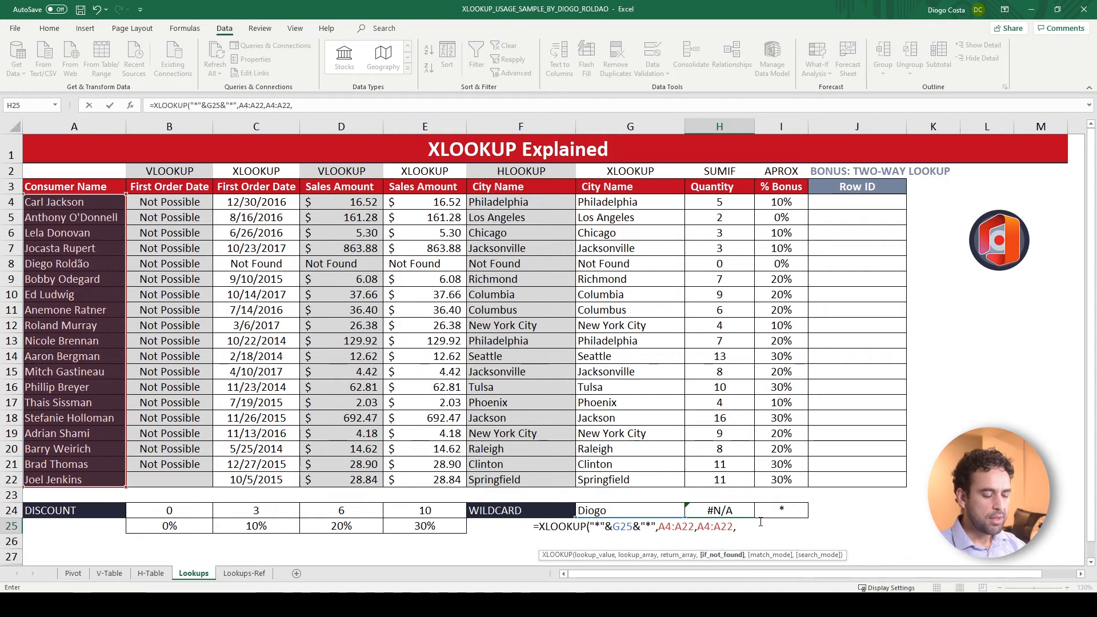
text(,2)
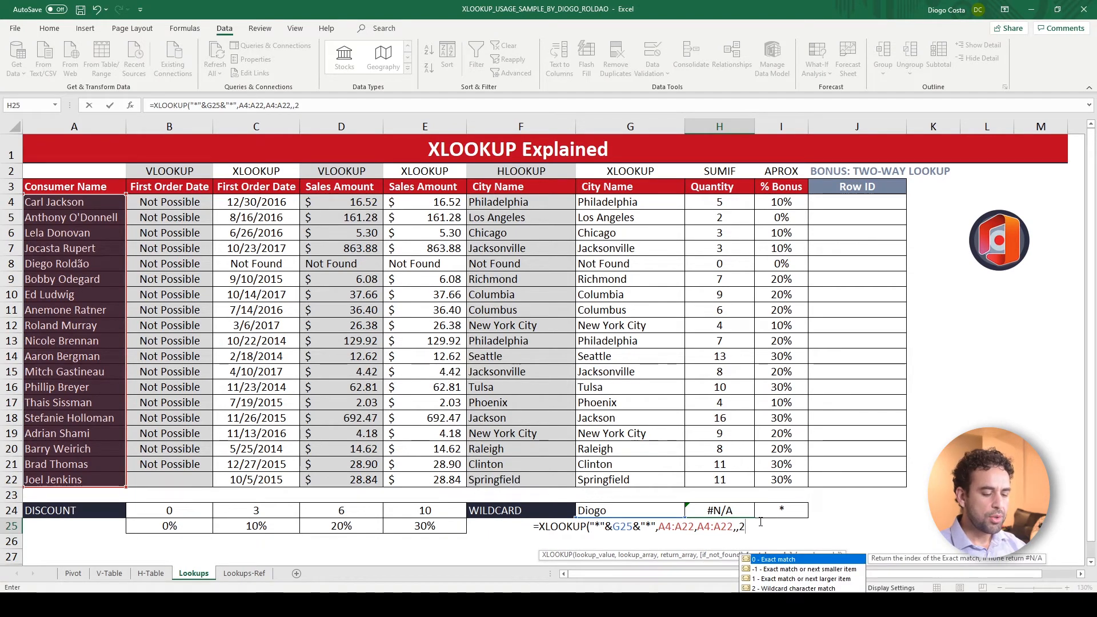
text())
key(ctrl+Return)
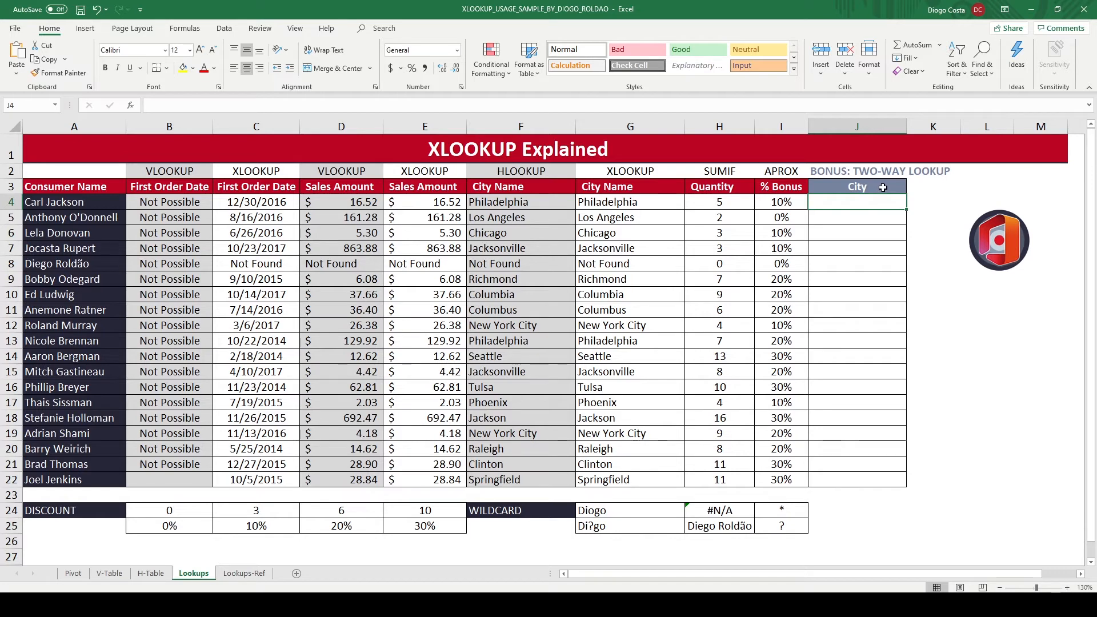
Set the source of J3's data validation list to the header row ='V-Table'!$A$1:$U$1
click(882, 187)
click(912, 189)
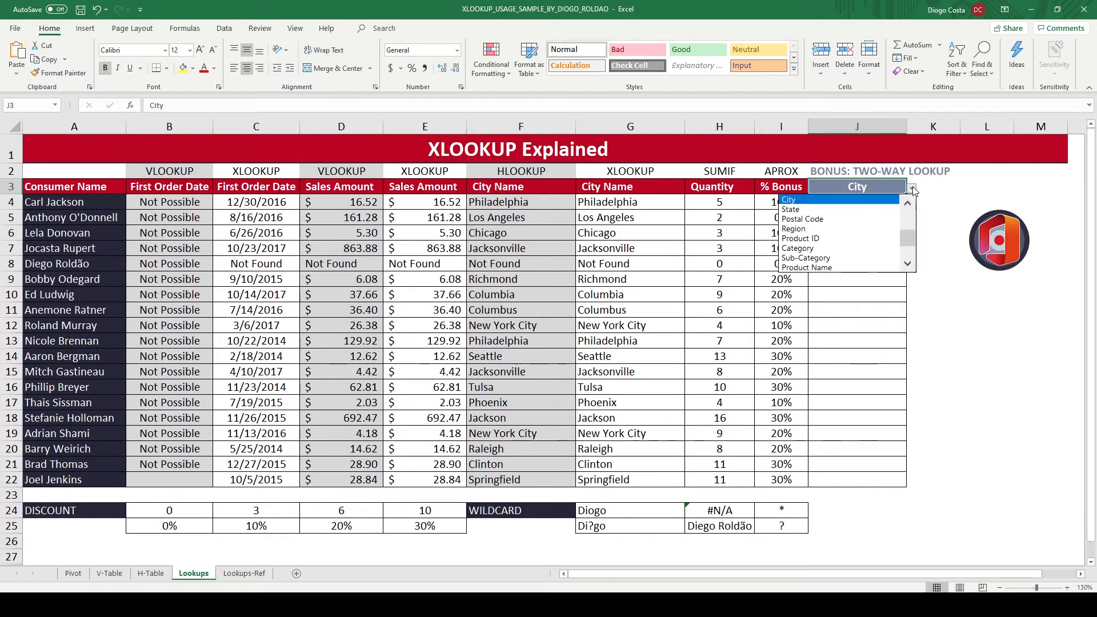
drag(908, 244, 908, 214)
click(876, 186)
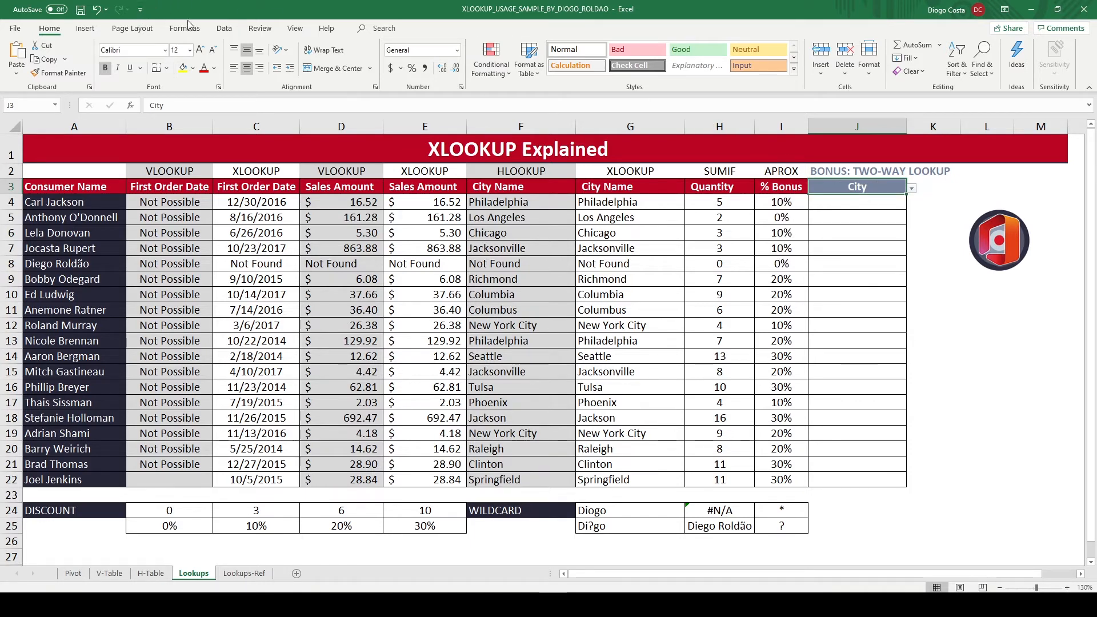
click(223, 29)
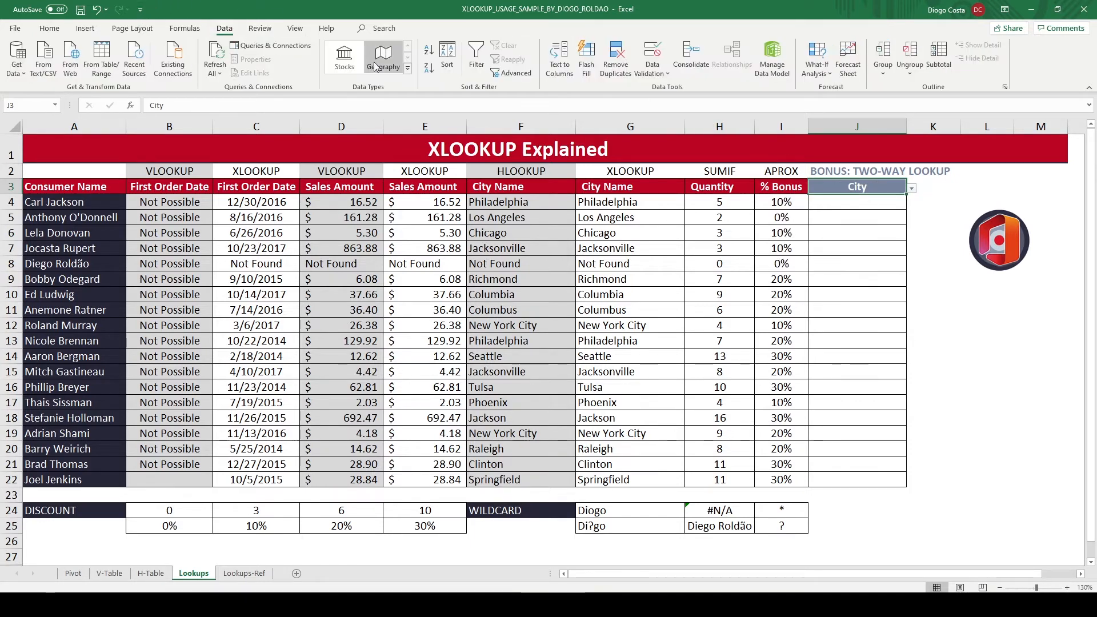
click(655, 71)
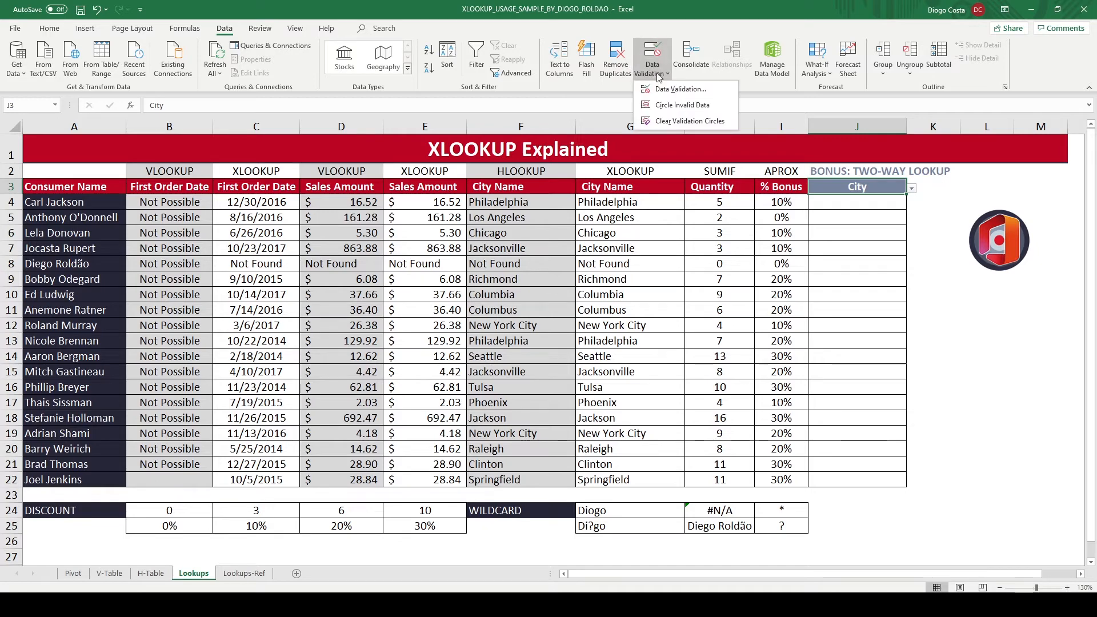
click(705, 91)
click(708, 269)
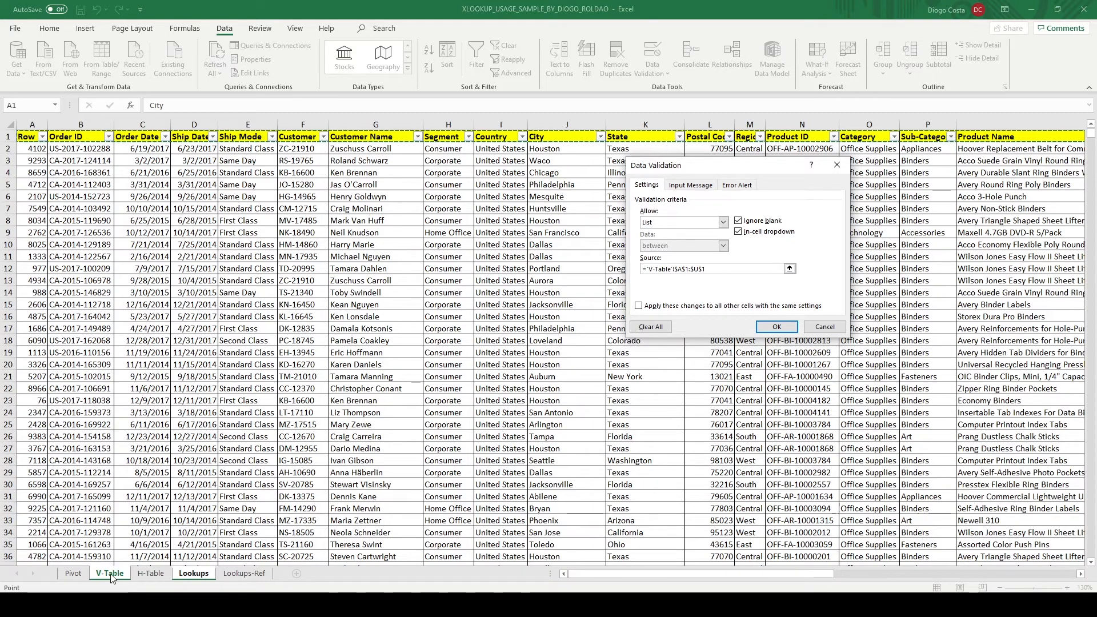
click(140, 140)
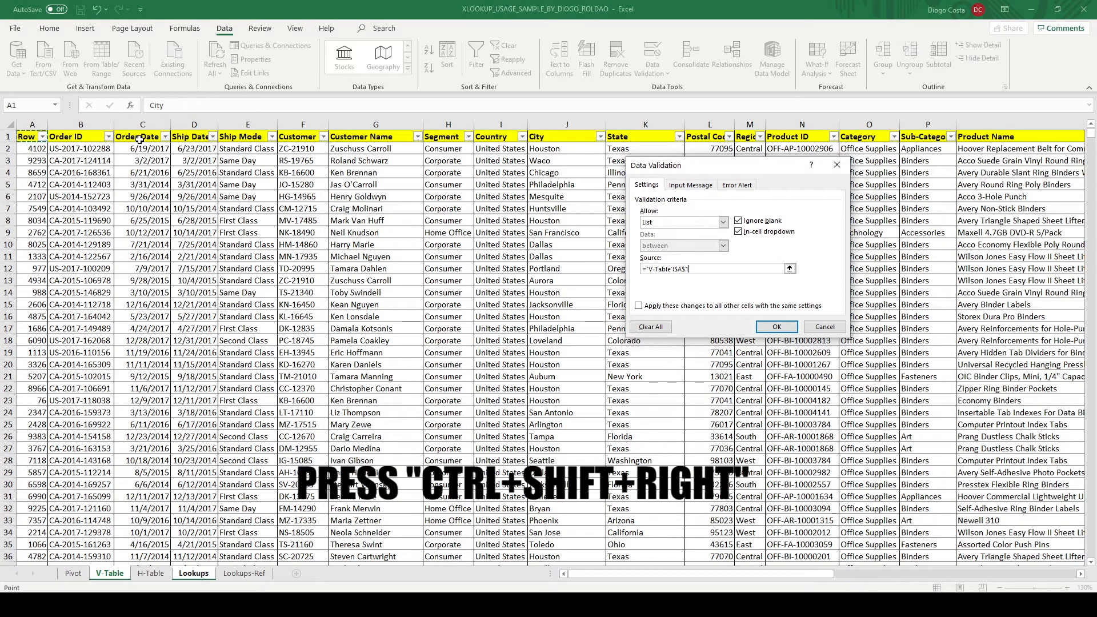
key(ctrl+shift+Right)
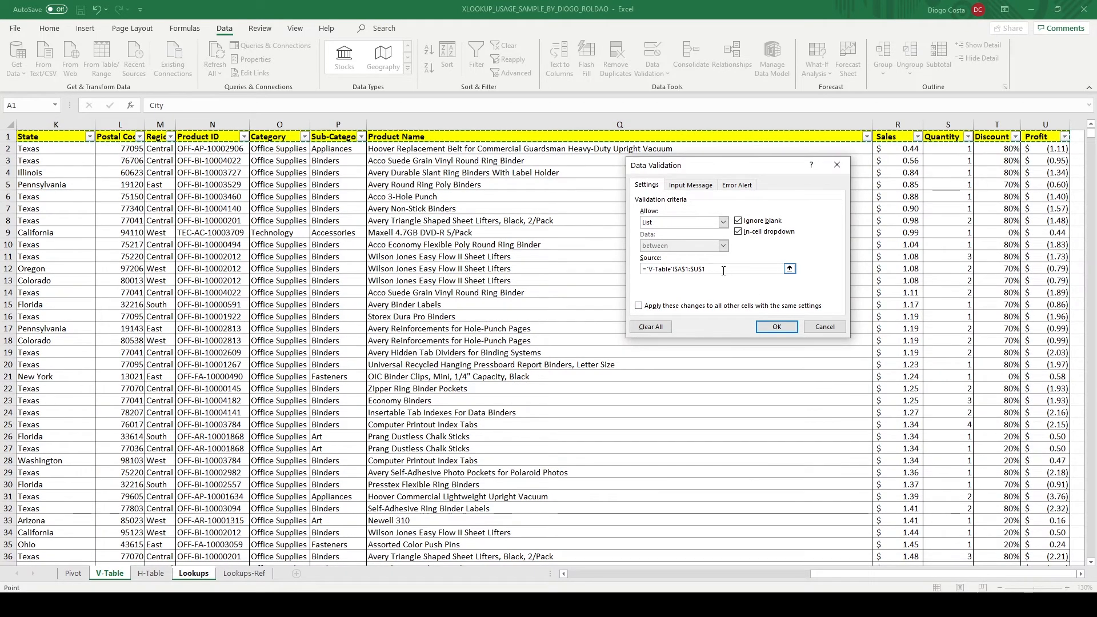
click(778, 328)
Check the header choices offered by the drop-down list in J3
click(912, 188)
scroll(917, 220, down, 1)
scroll(911, 223, down, 2)
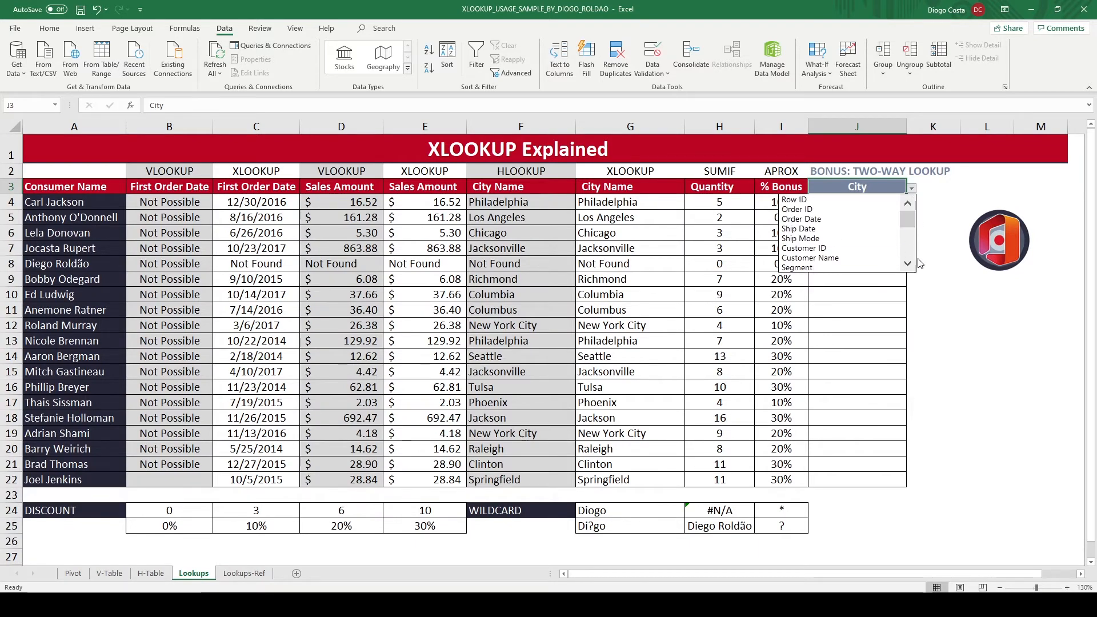
drag(908, 236, 908, 215)
click(921, 191)
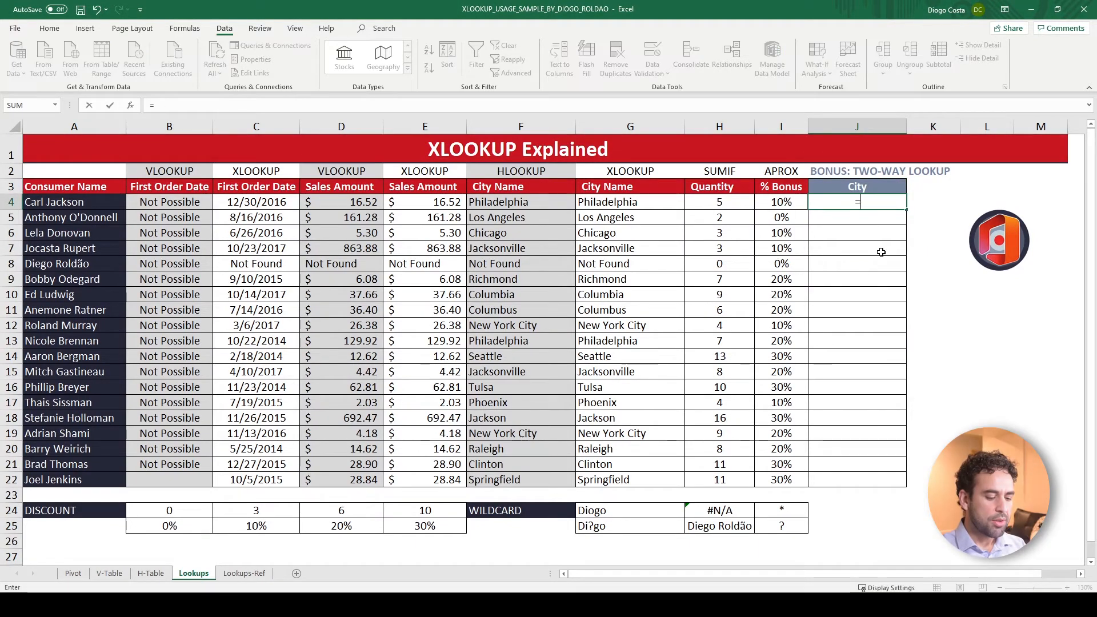
Start an XLOOKUP in J4 with A4 as the lookup value and column G of V-Table as the lookup array
text(xl)
key(Tab)
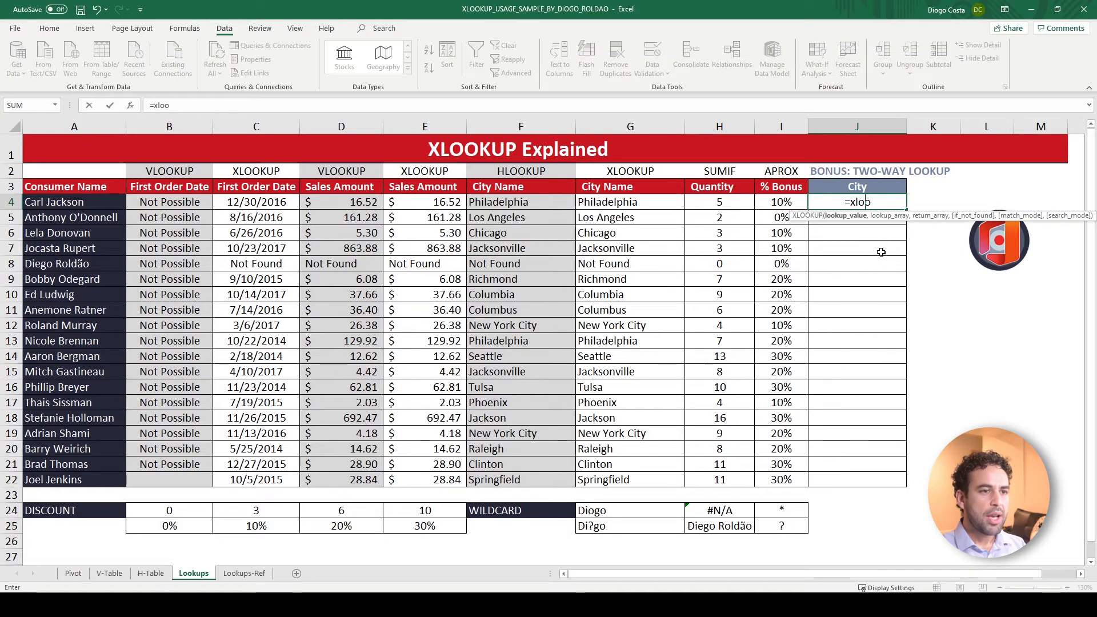
click(29, 199)
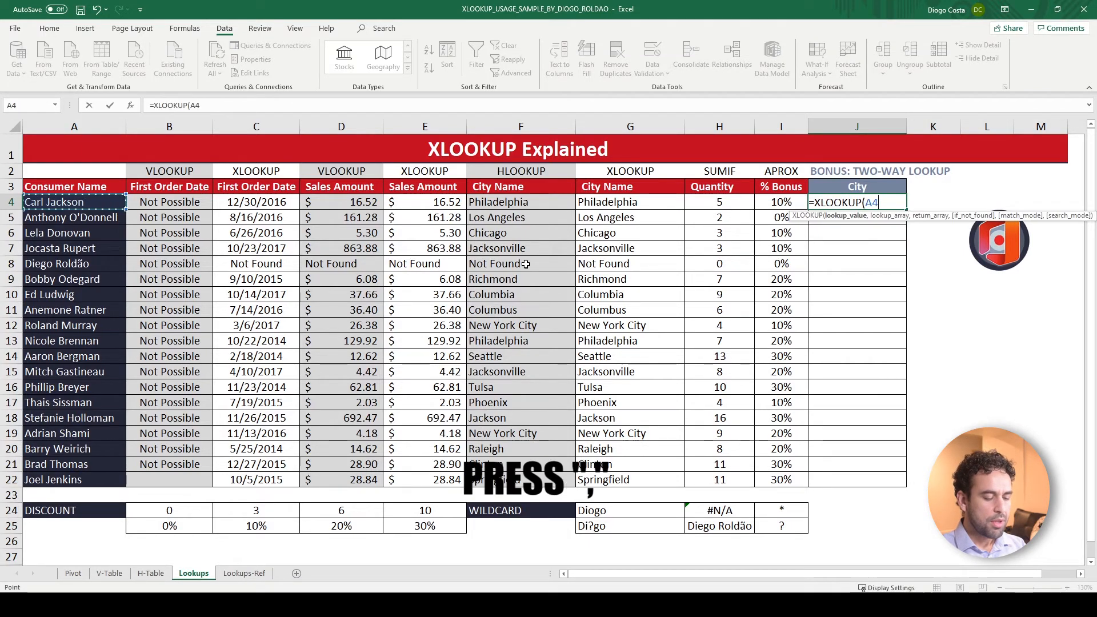
text(,)
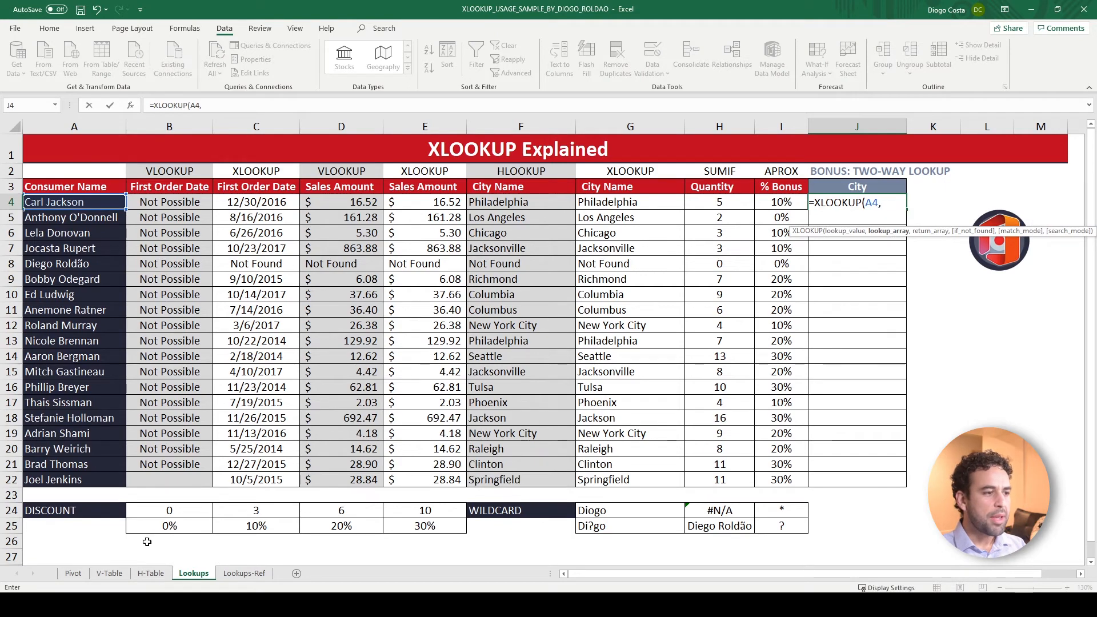
click(110, 573)
click(366, 172)
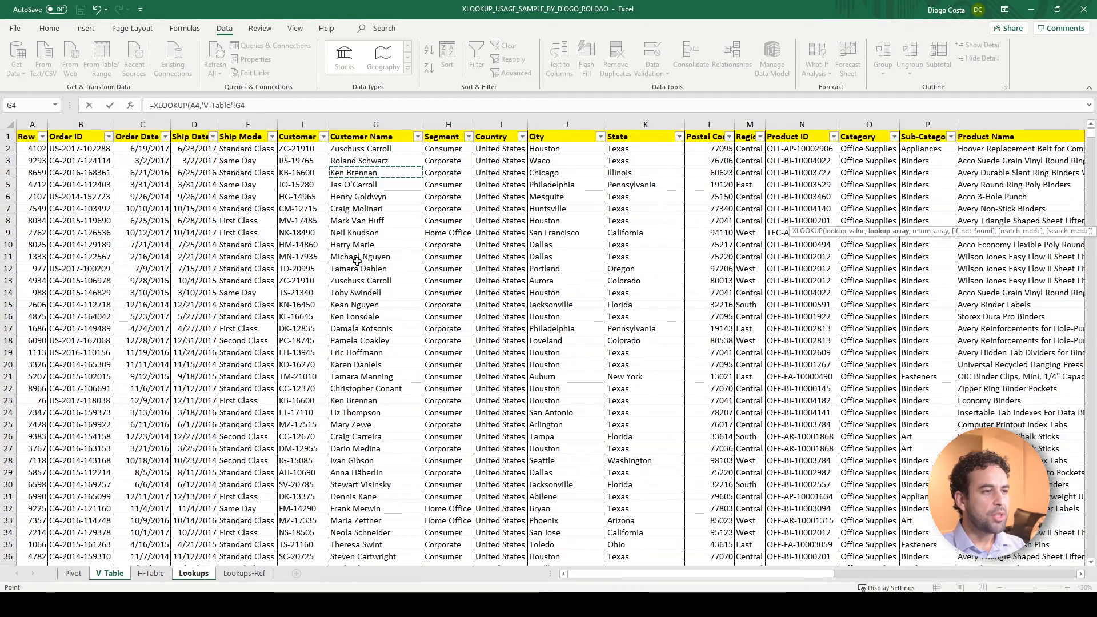
click(392, 126)
text(,)
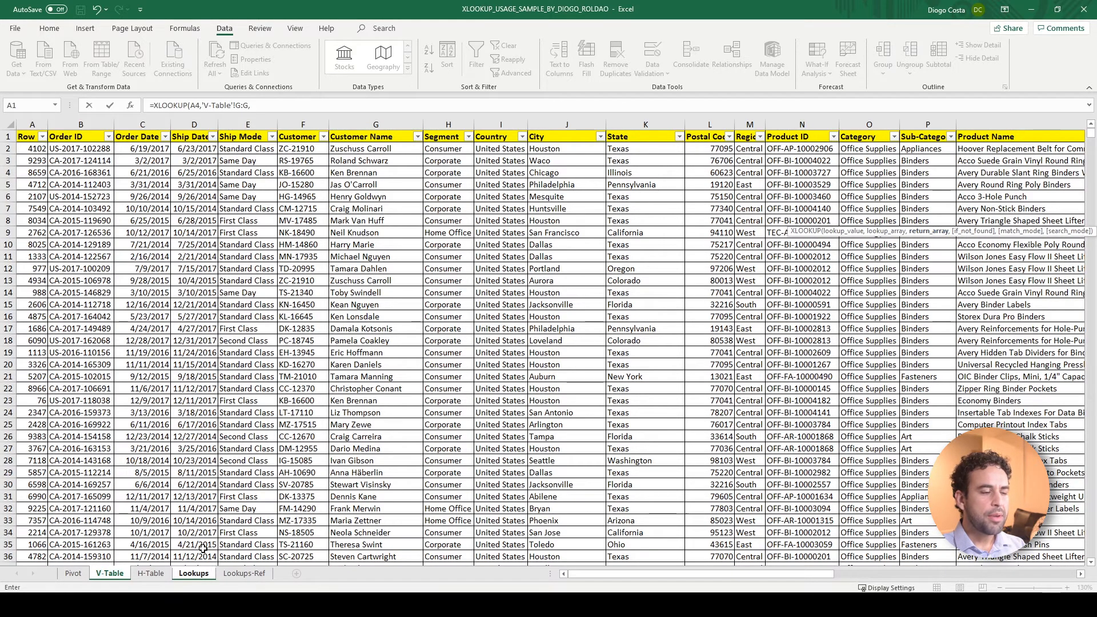
Nest a second XLOOKUP as the return array of the J4 formula, with the header cell J3 on Lookups as its lookup value
click(194, 574)
drag(896, 202, 967, 205)
key(BackSpace)
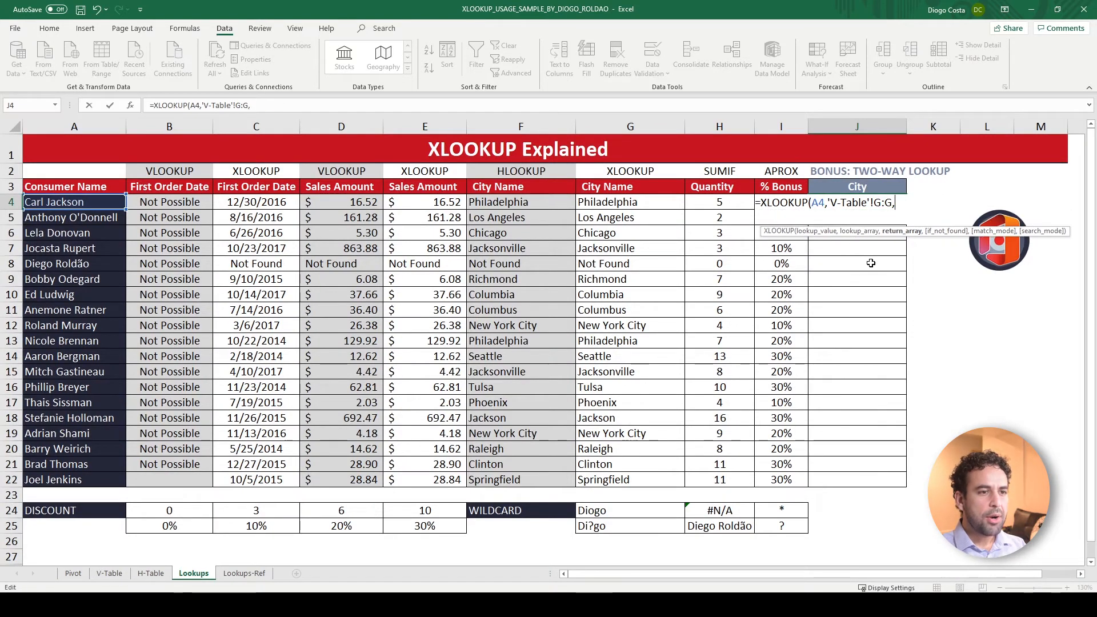
text(xloo)
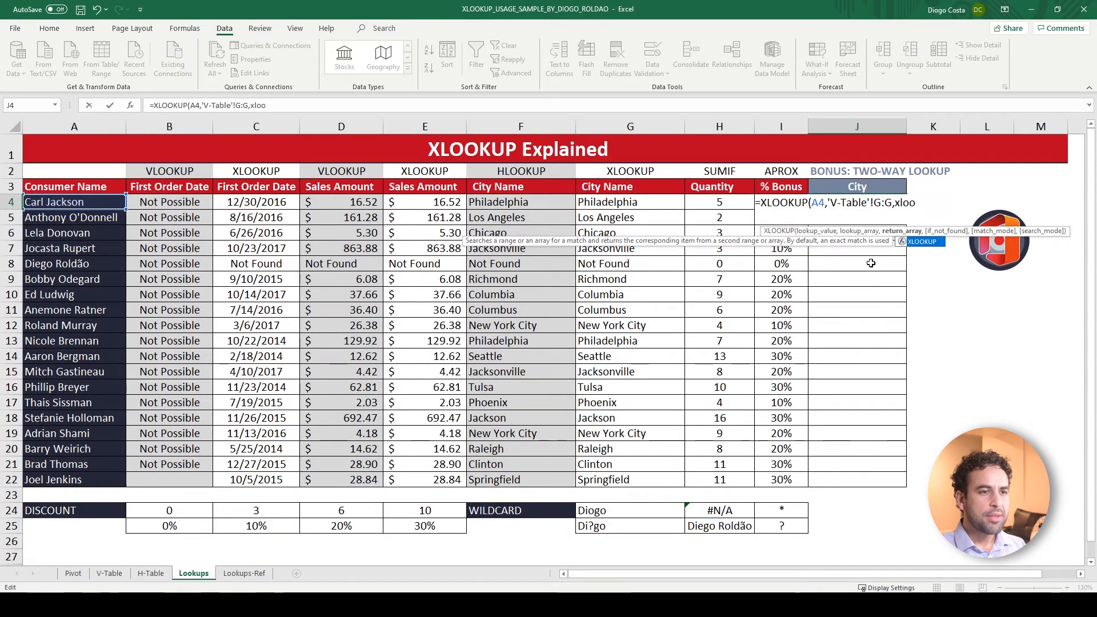
key(Tab)
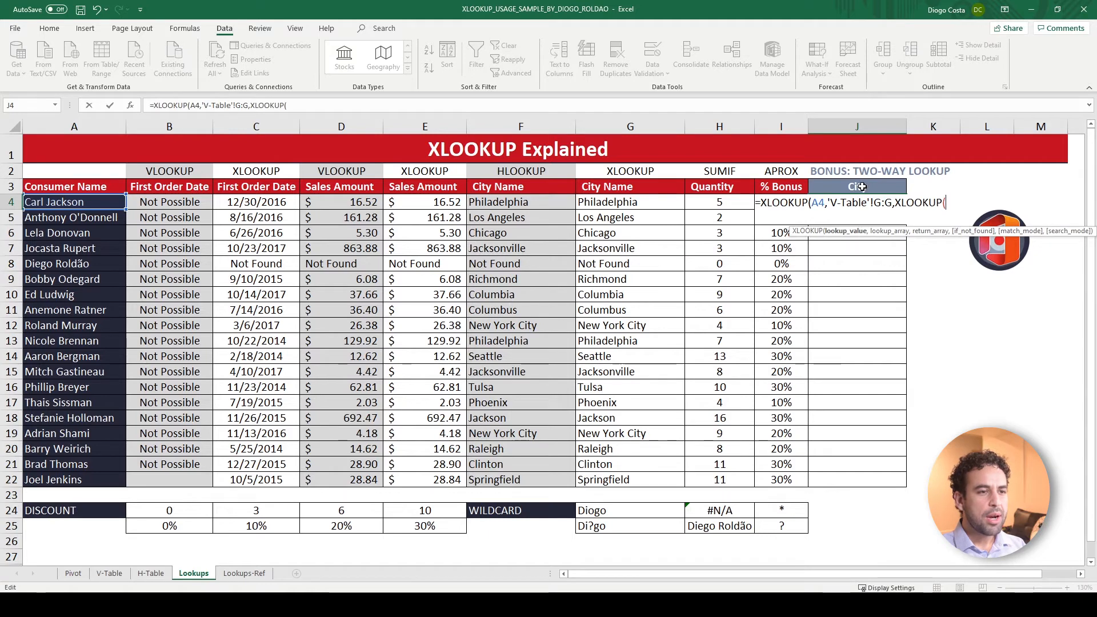
click(879, 185)
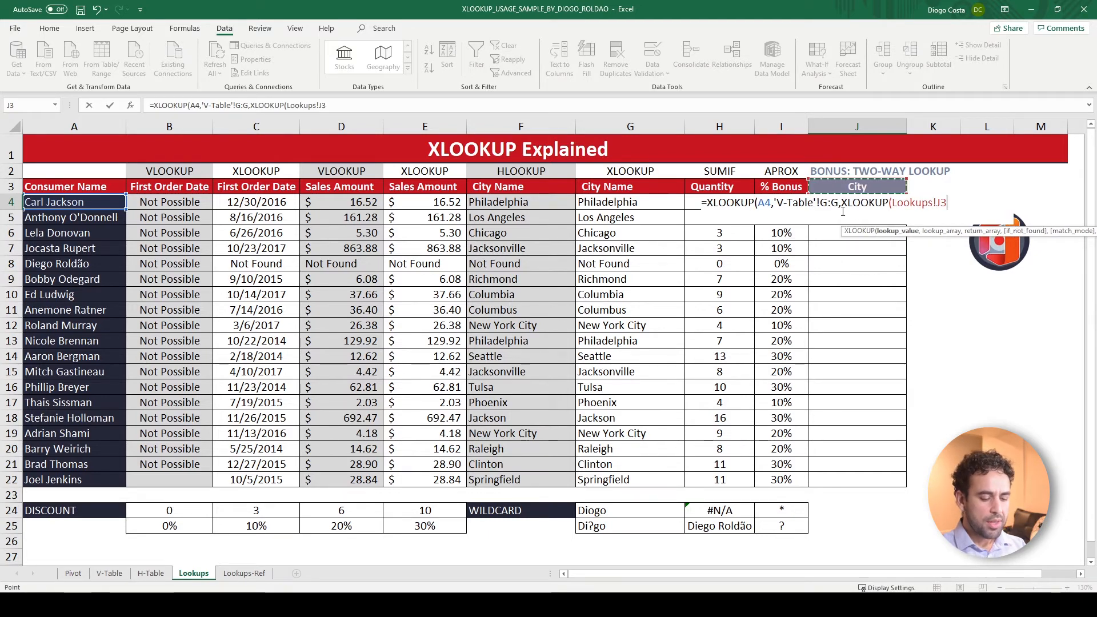
text(,)
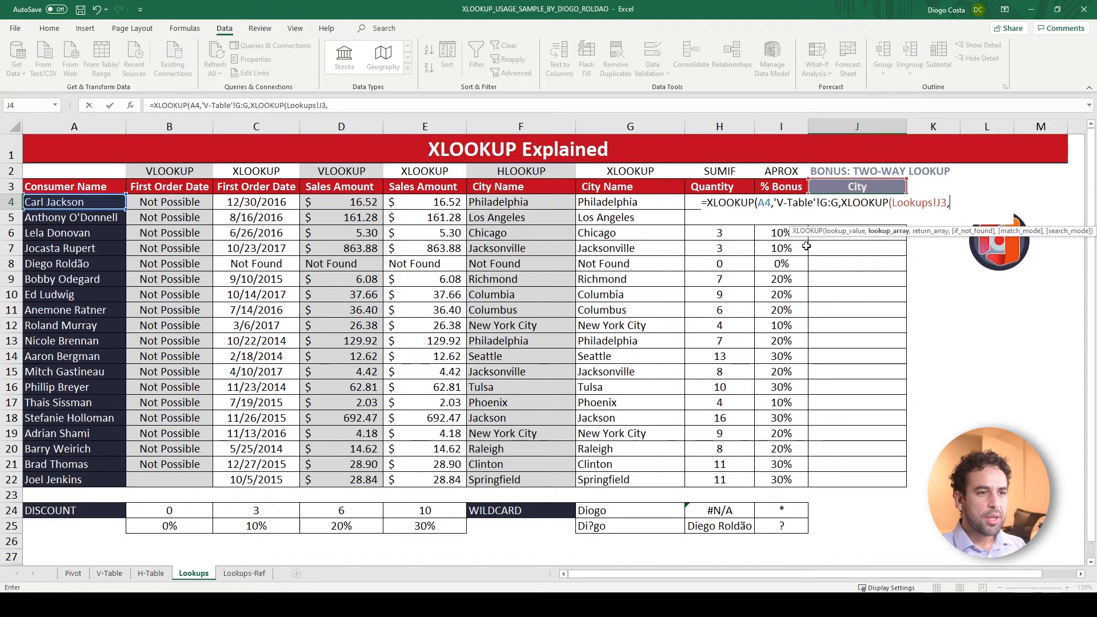
Set the nested XLOOKUP's lookup array to the absolute header row 'V-Table'!$A$1:$U$1
click(109, 573)
click(193, 137)
key(Home)
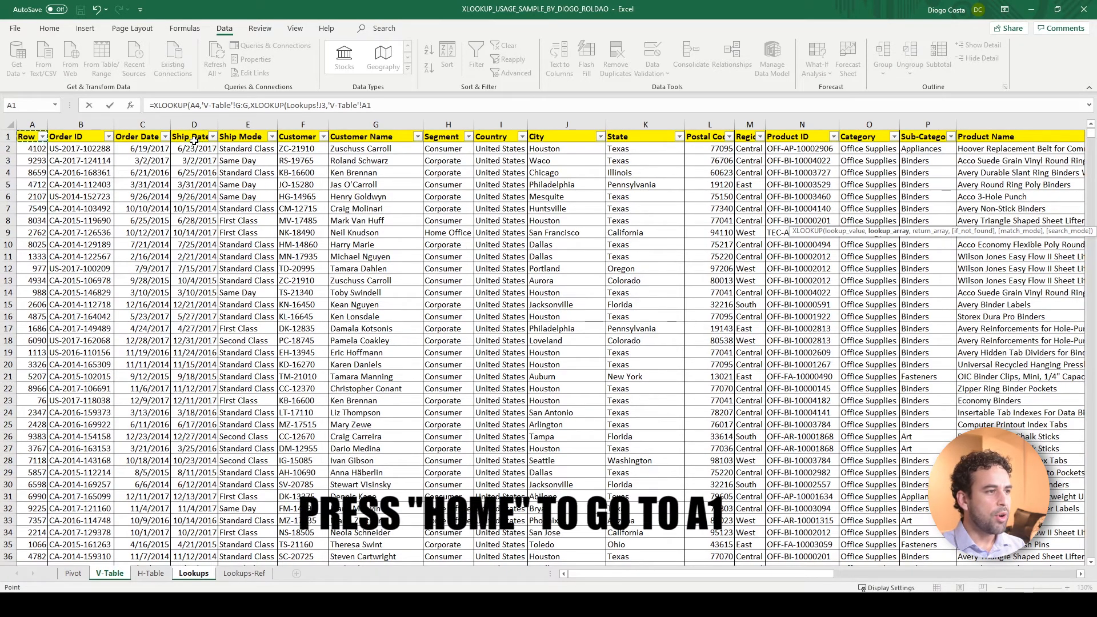
key(ctrl+shift+Right)
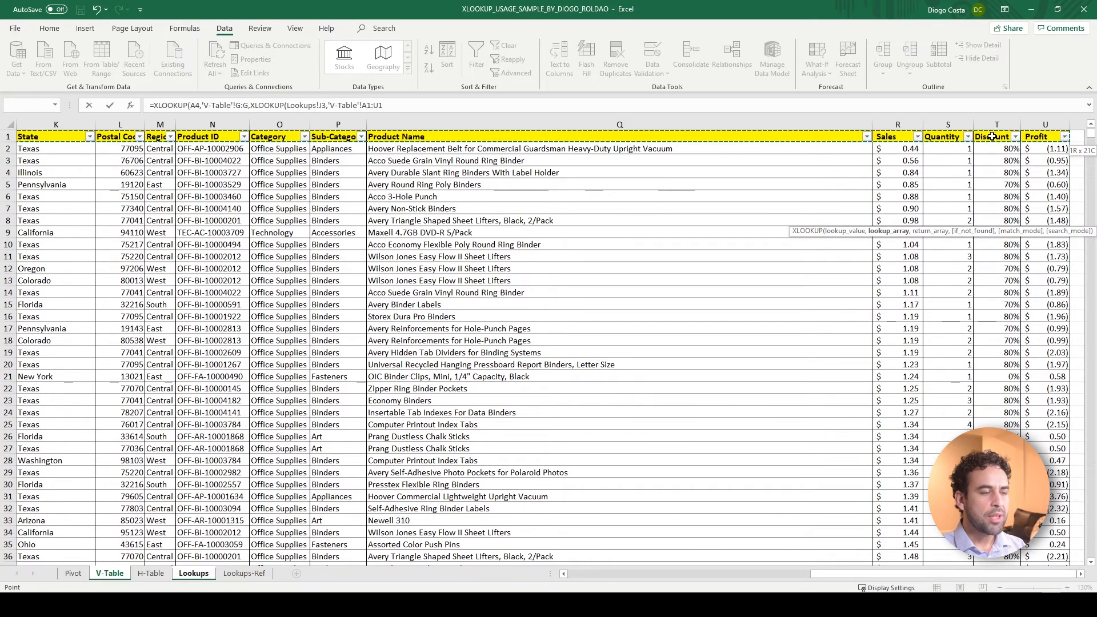
key(F4)
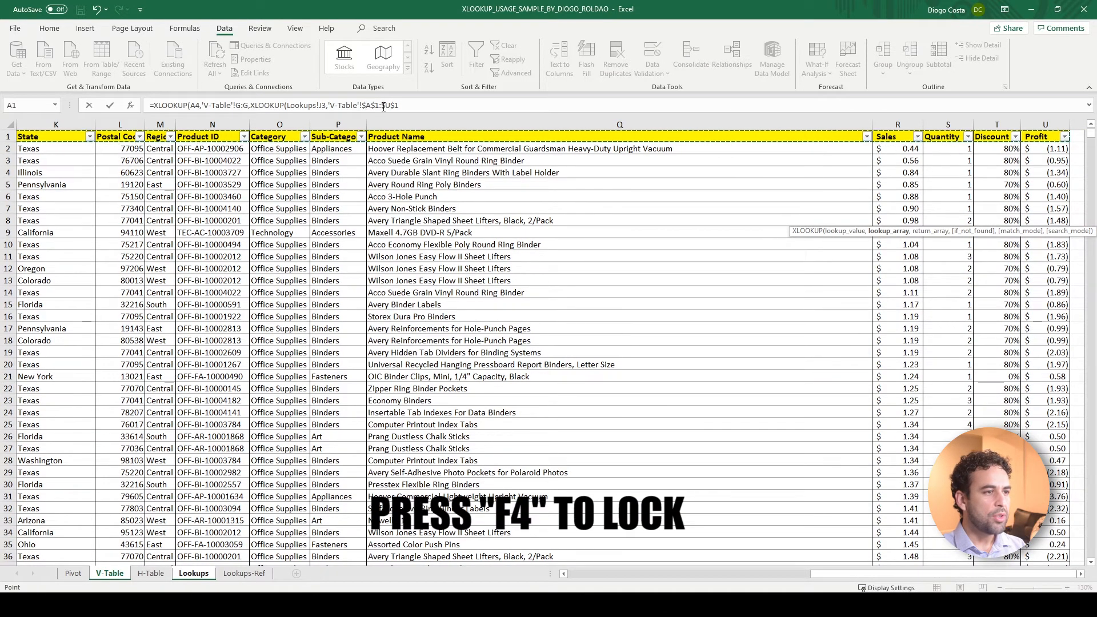
Make the J3 reference in the nested XLOOKUP absolute as $J$3
click(322, 105)
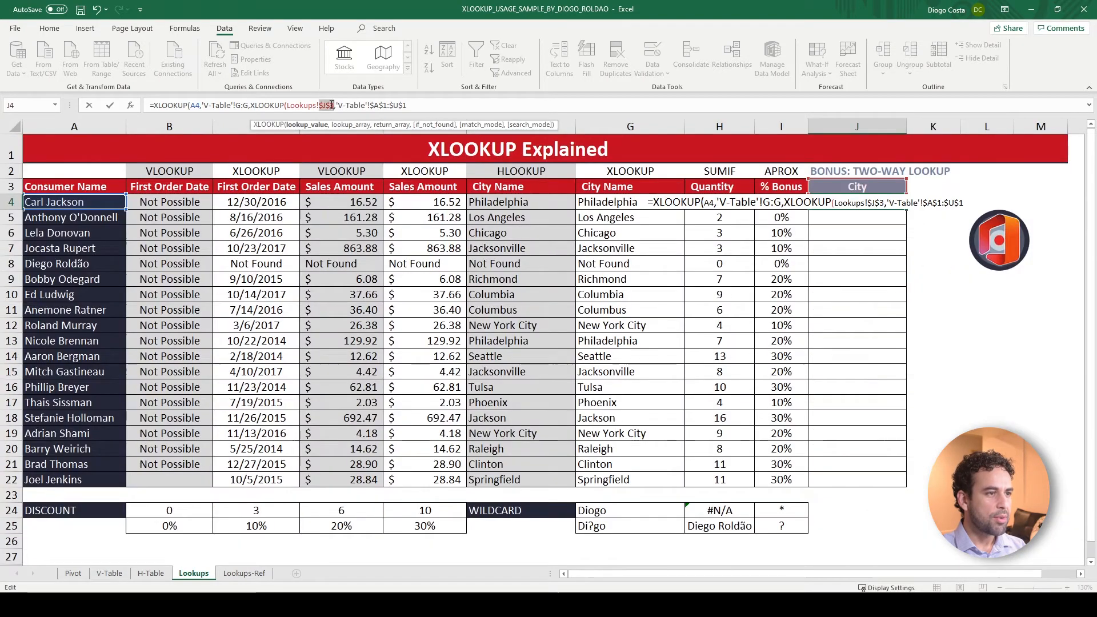
key(F4)
click(431, 107)
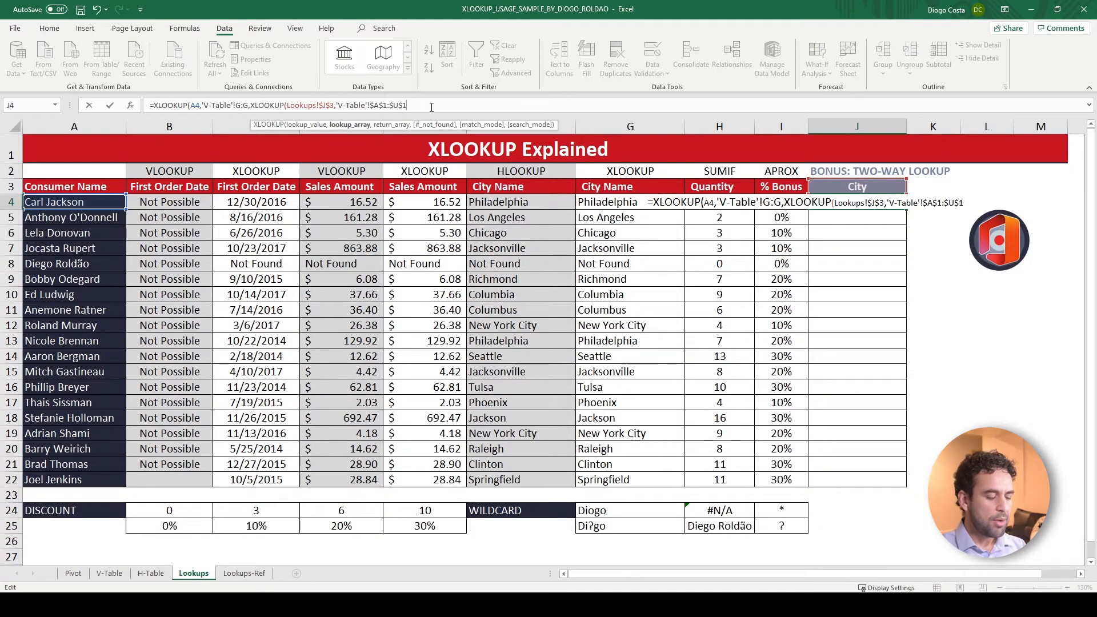
Set the nested XLOOKUP's return array to 'V-Table'!A2:U9995, close both functions and enter the formula in J4
text(,)
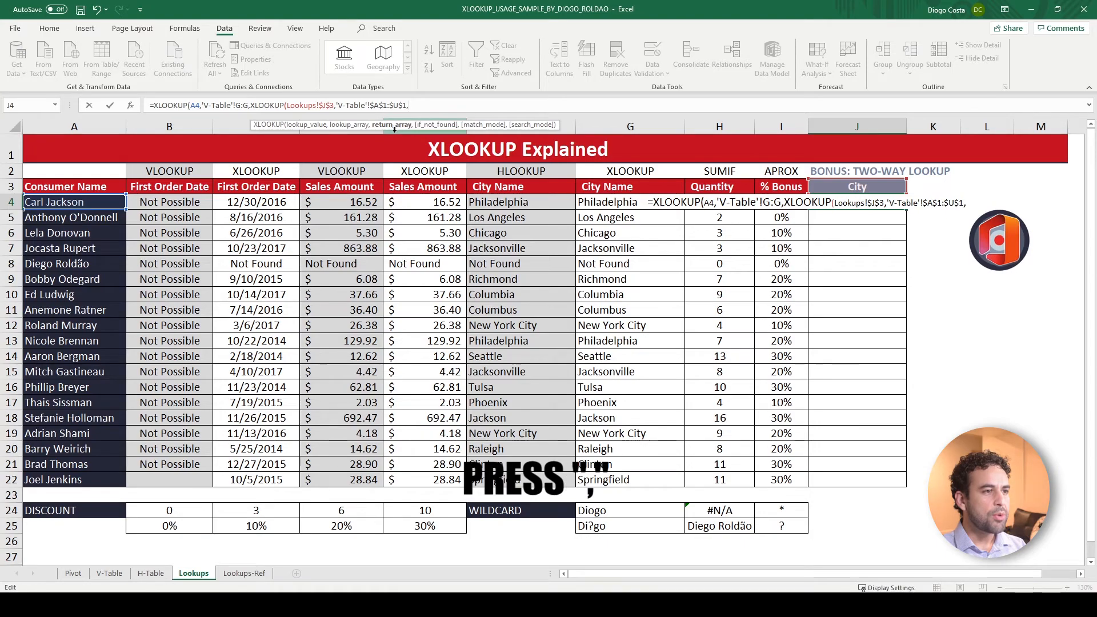
click(124, 574)
click(162, 209)
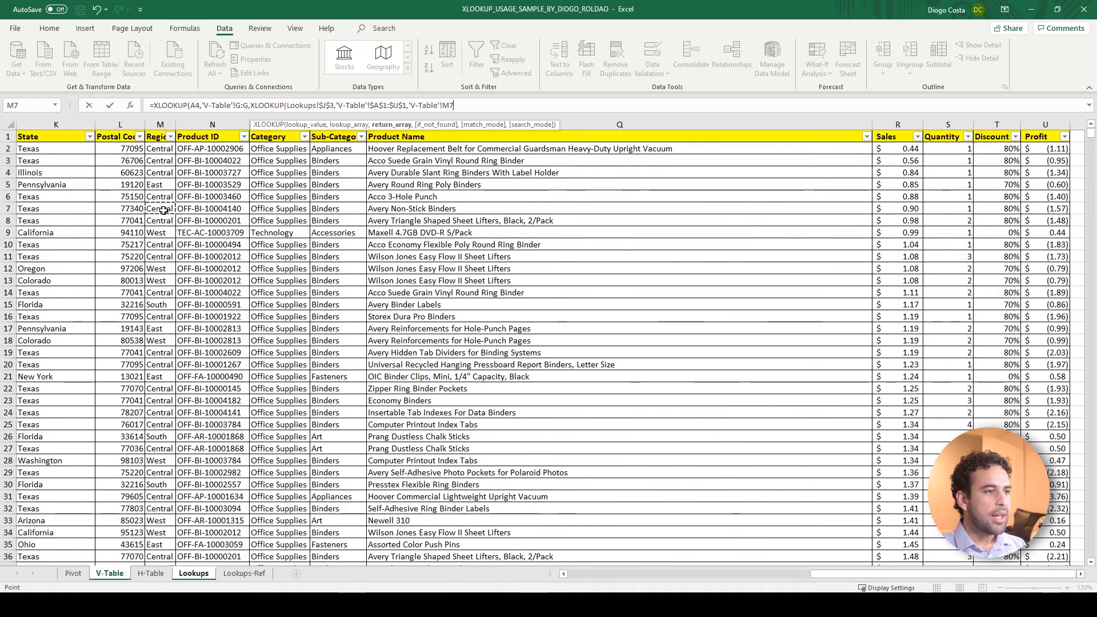
key(ctrl+Left)
key(ctrl+Up)
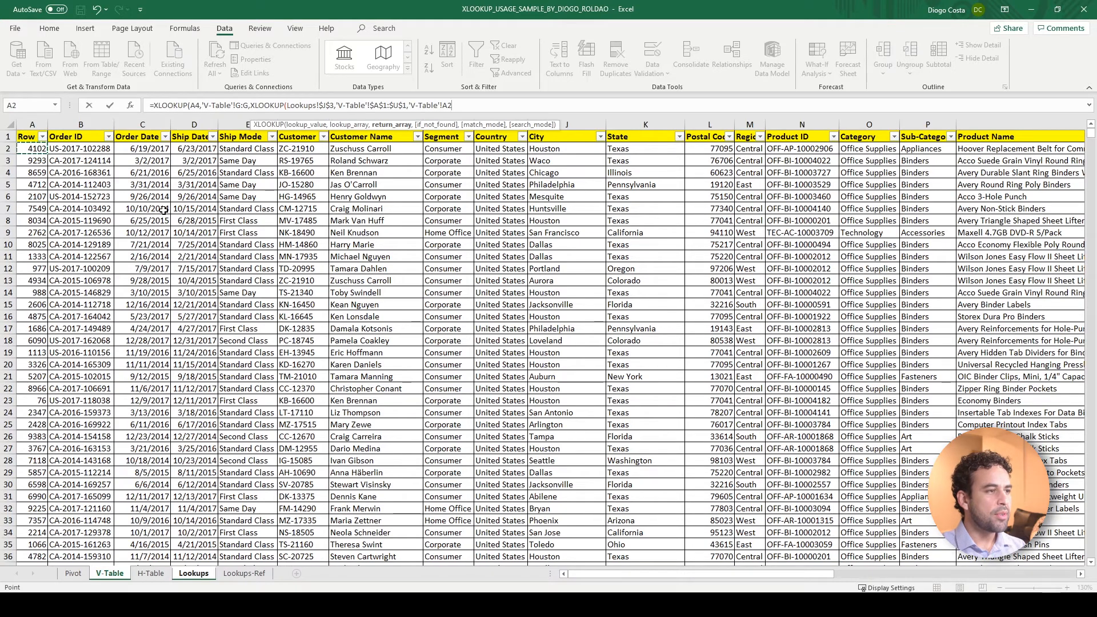
key(ctrl+shift+Right)
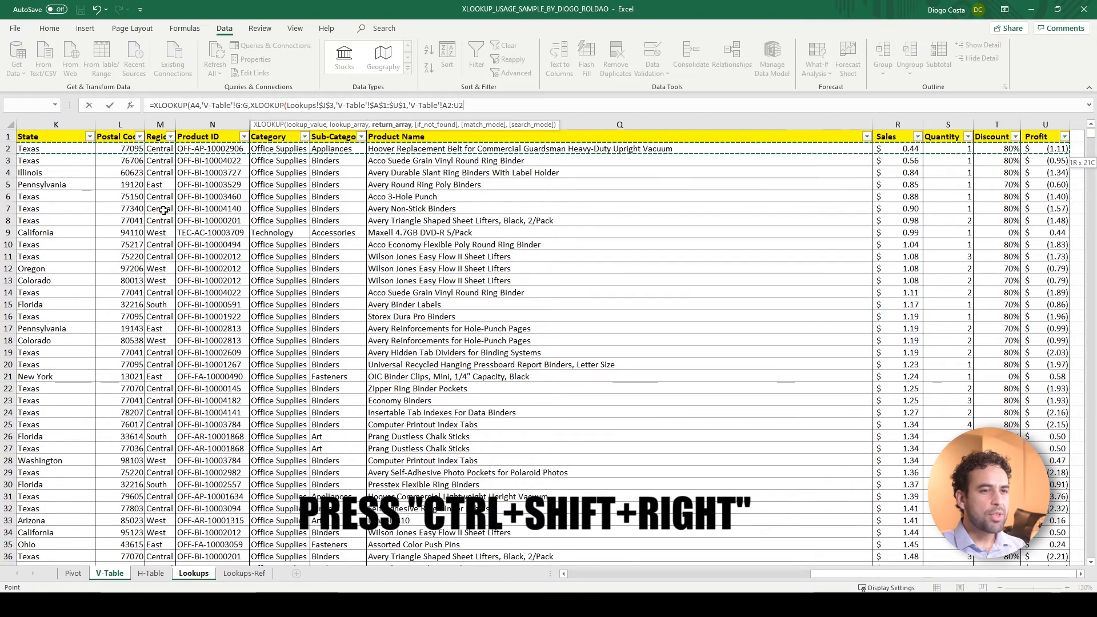
key(ctrl+shift+Down)
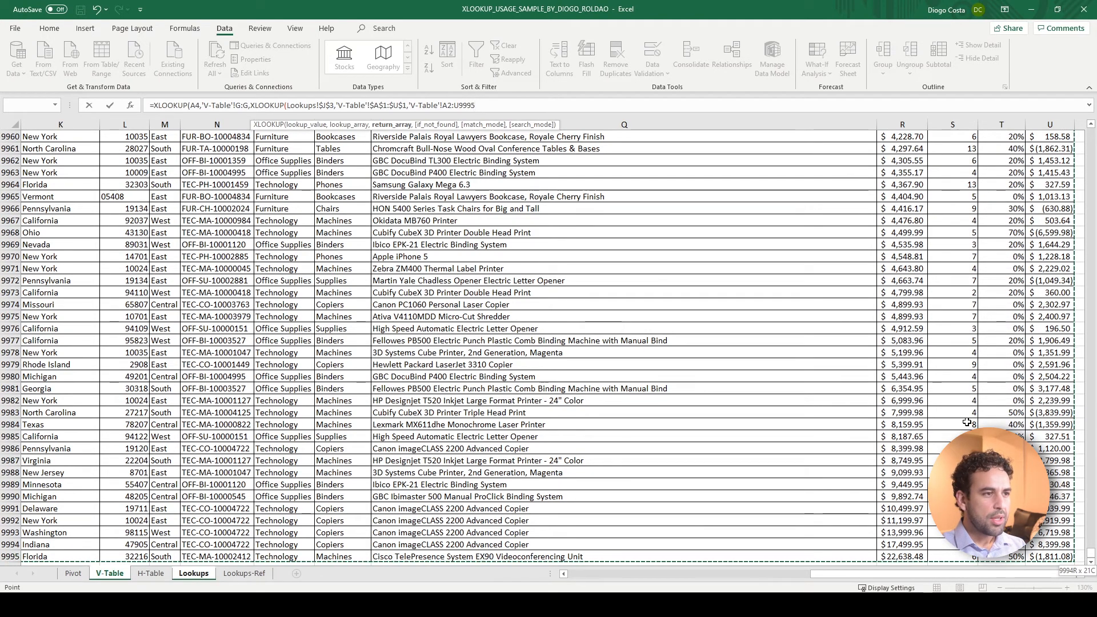
text()))
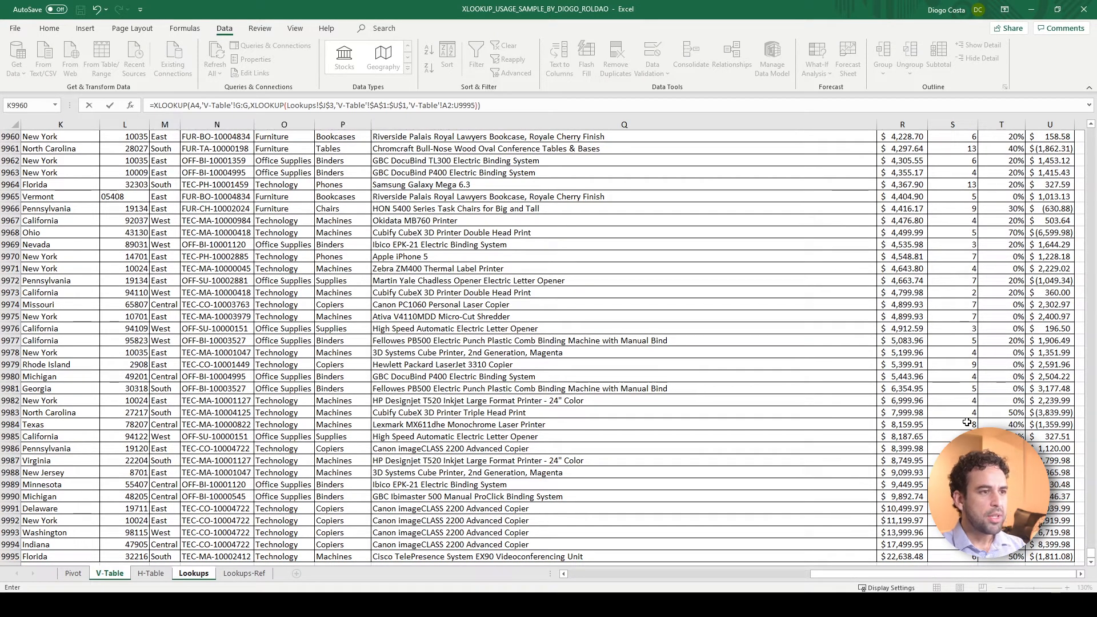
key(Return)
key(Up)
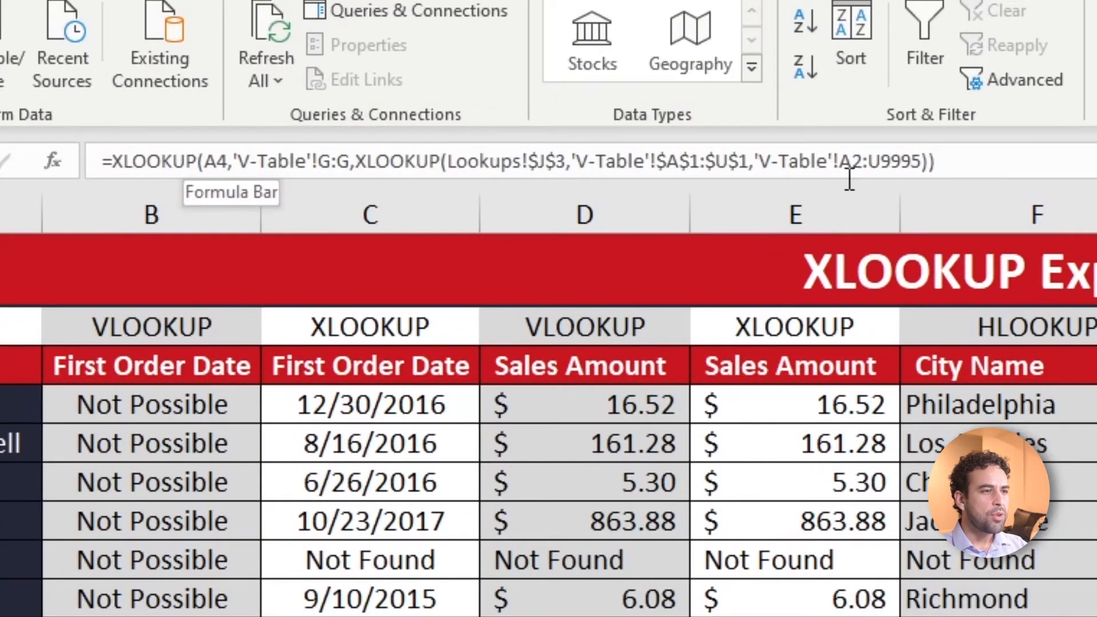
Change the outer XLOOKUP's lookup array in J4 from the whole column to the absolute range 'V-Table'!$G$2:$G$9995
drag(358, 162, 574, 160)
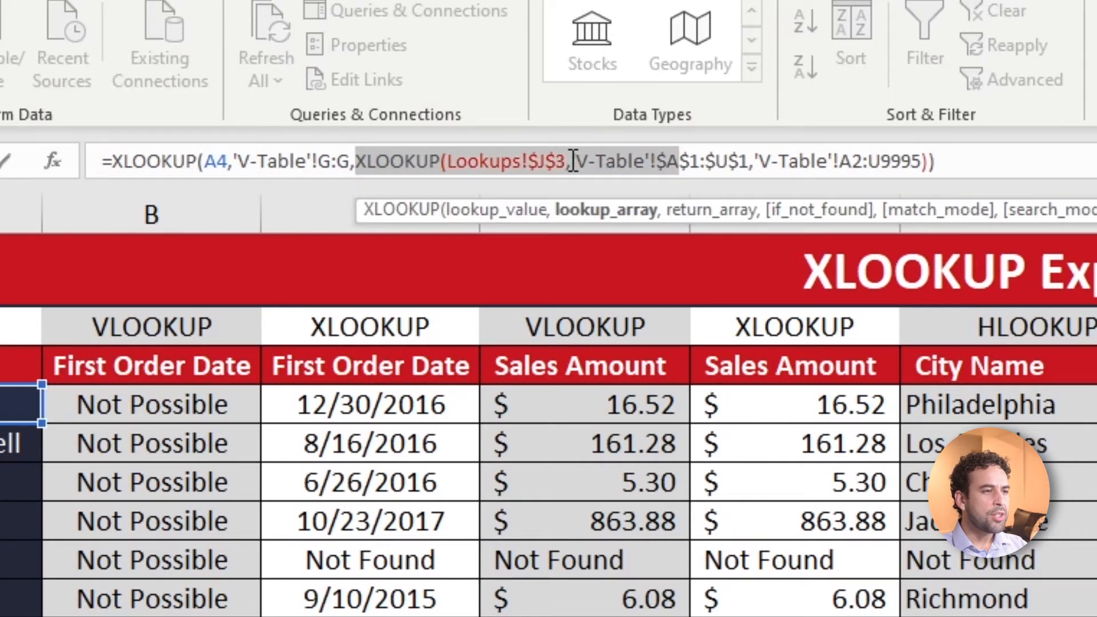
click(679, 161)
double_click(719, 161)
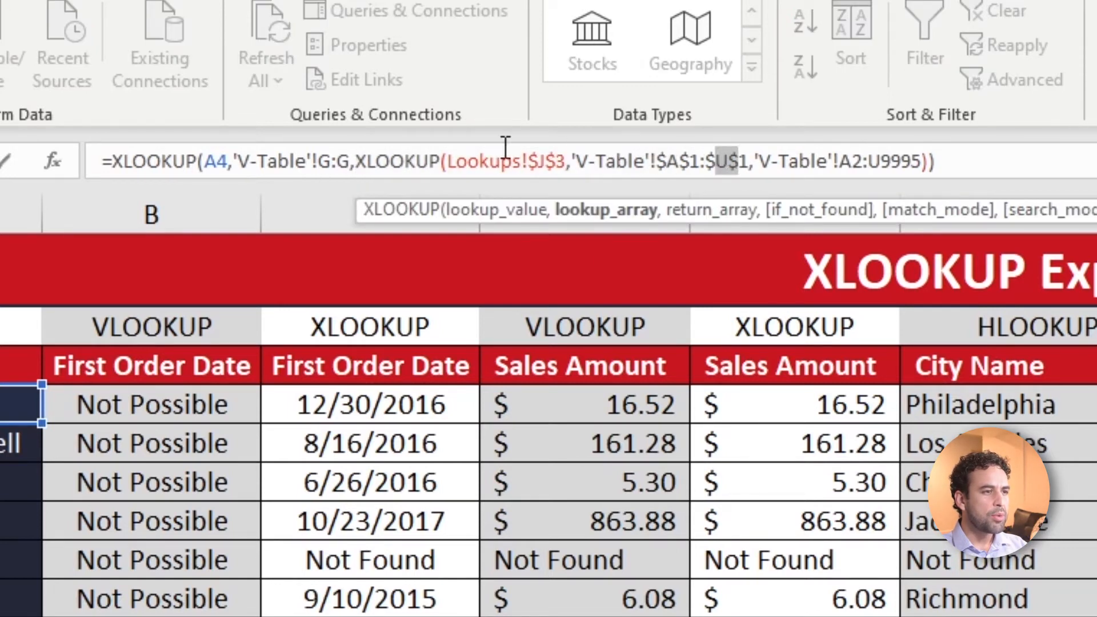
click(311, 161)
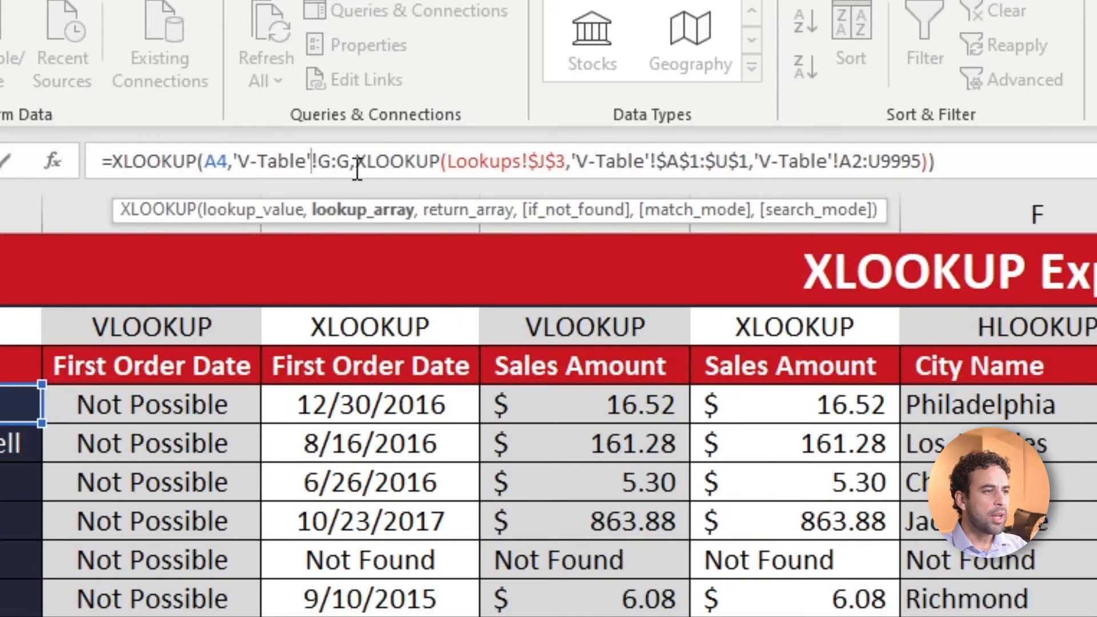
drag(324, 161, 349, 160)
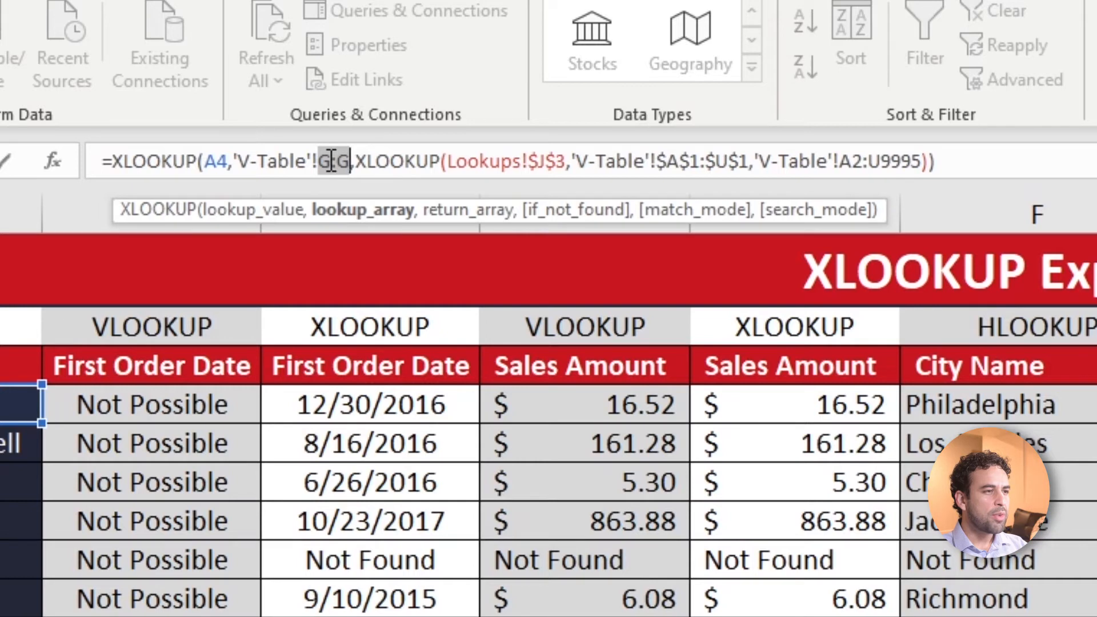
click(331, 161)
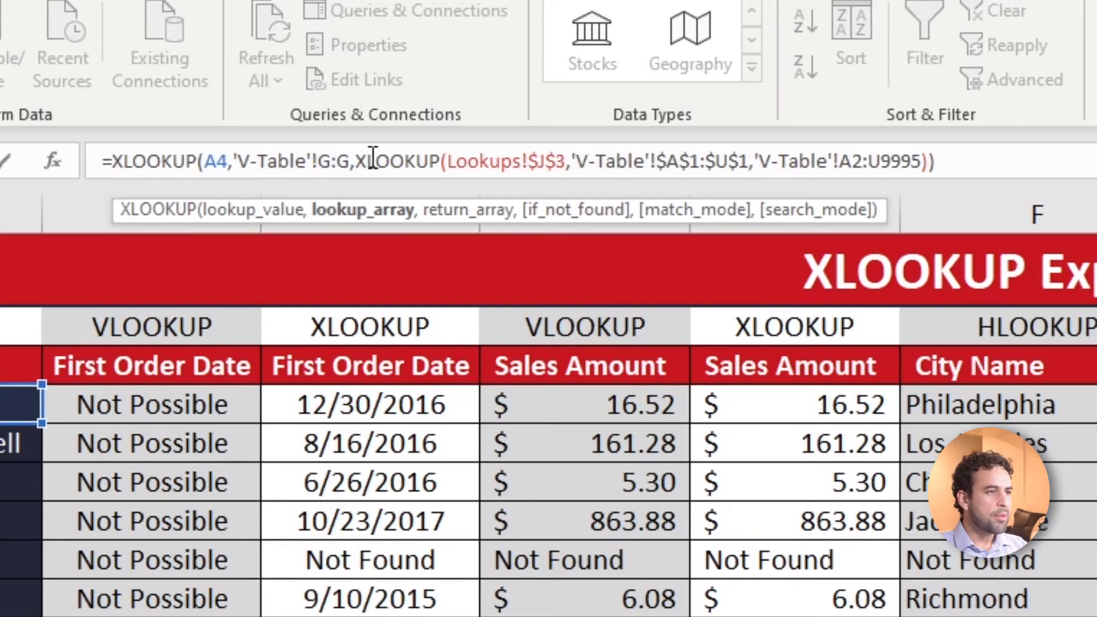
text($G)
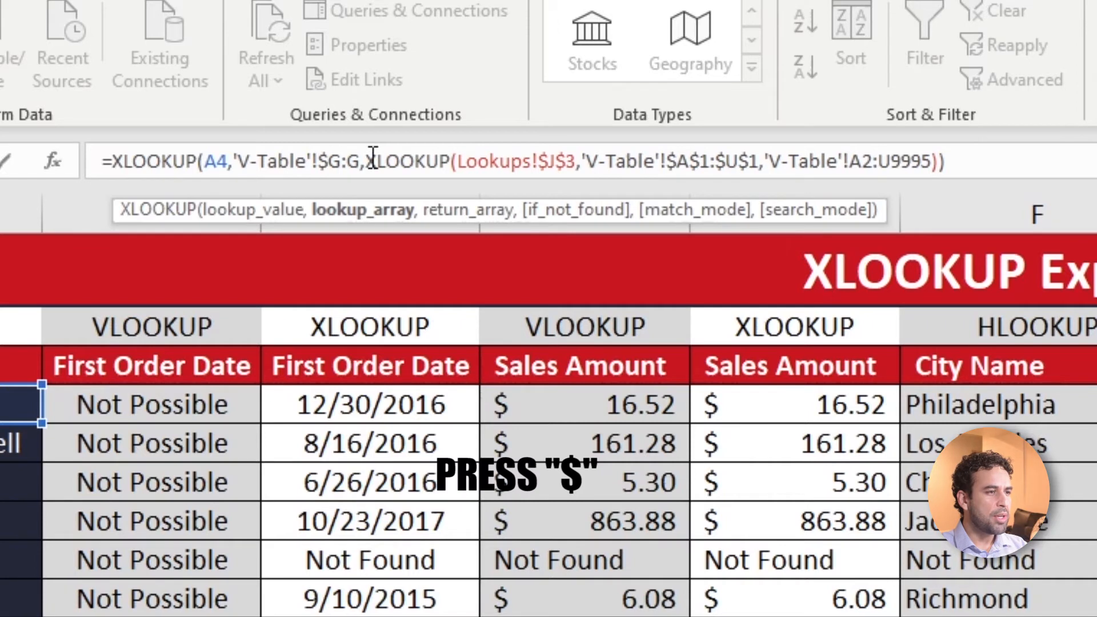
text($)
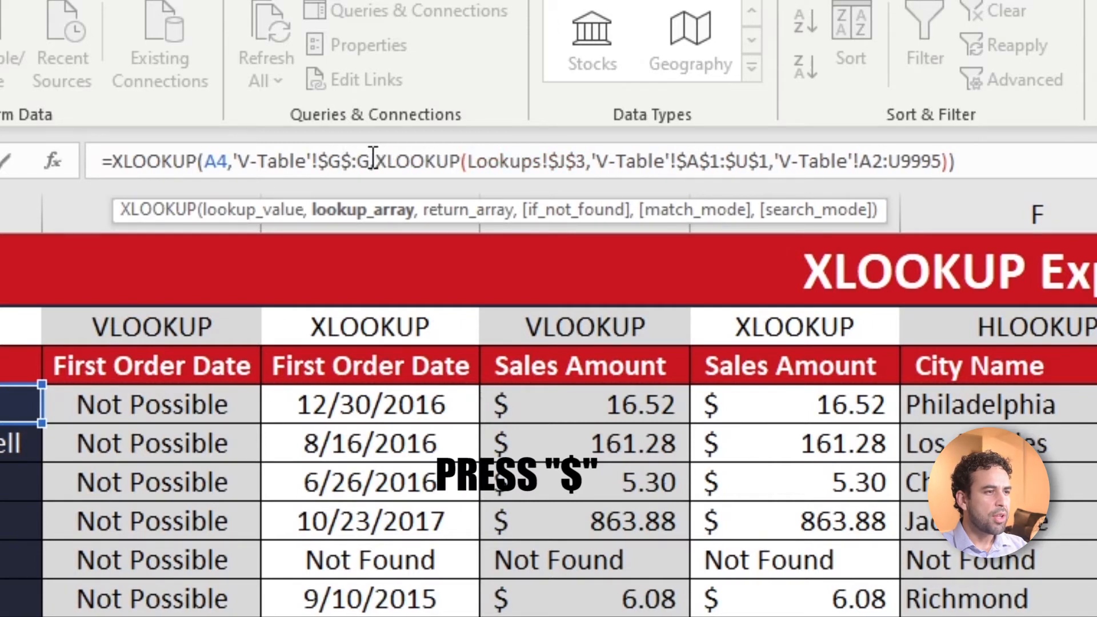
text(2:)
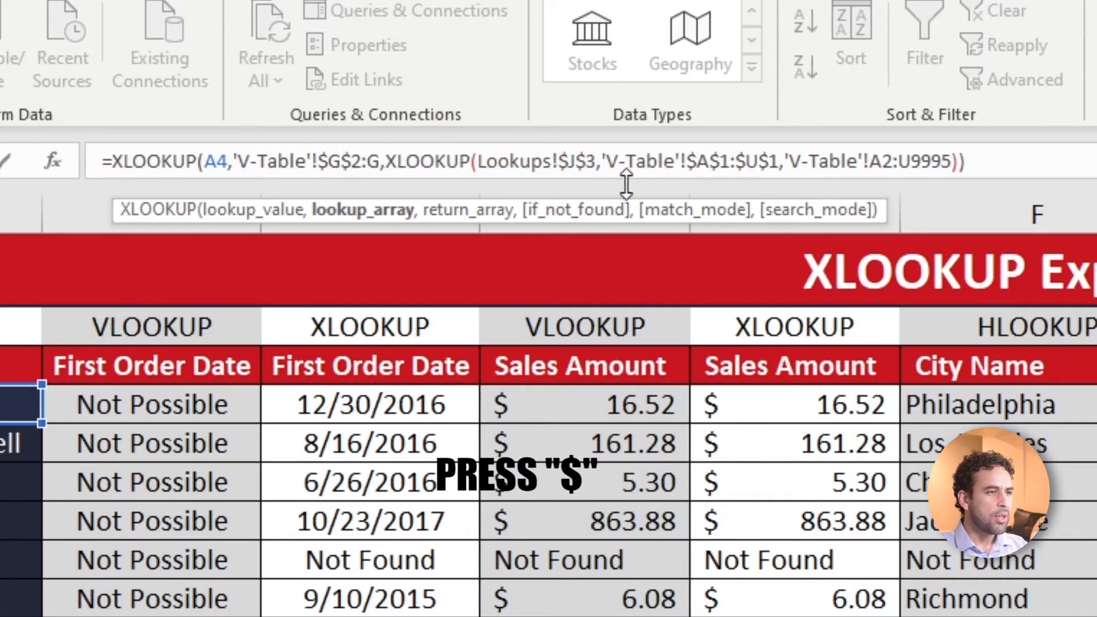
text($)
key(Right)
text($)
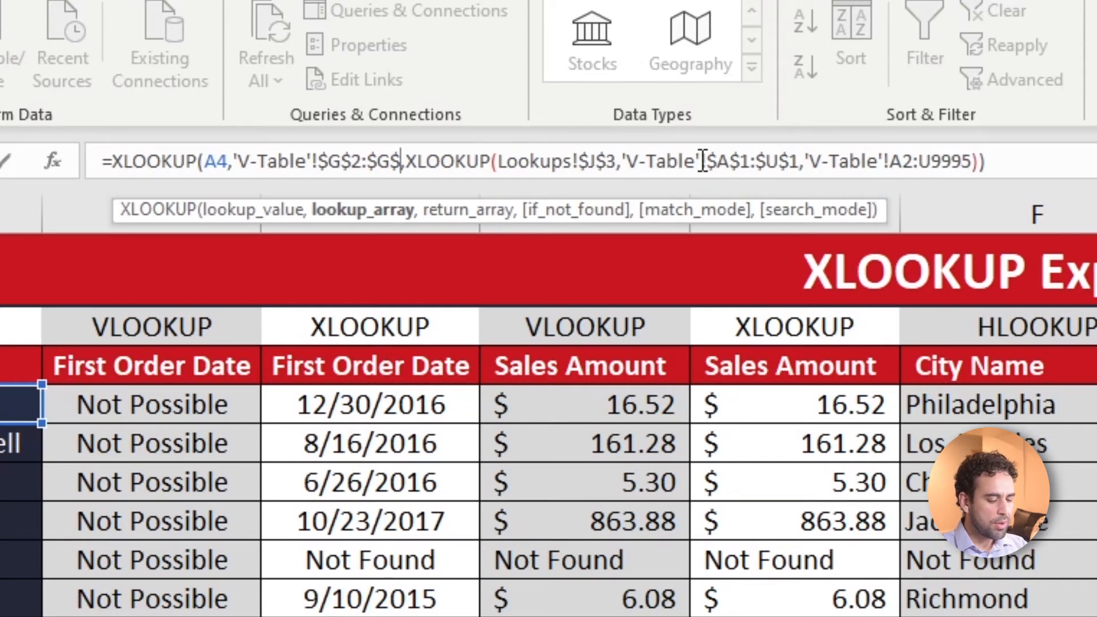
text(995)
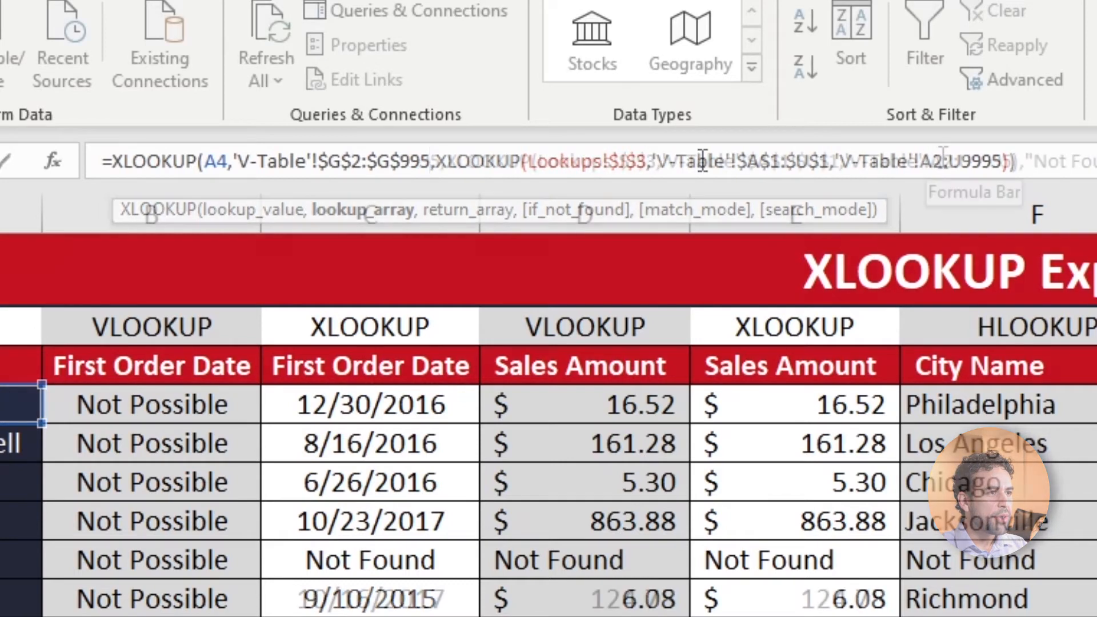
Try to make the nested return array reference A2:U9995 absolute, and enter the edited two-way formula in J4
click(943, 158)
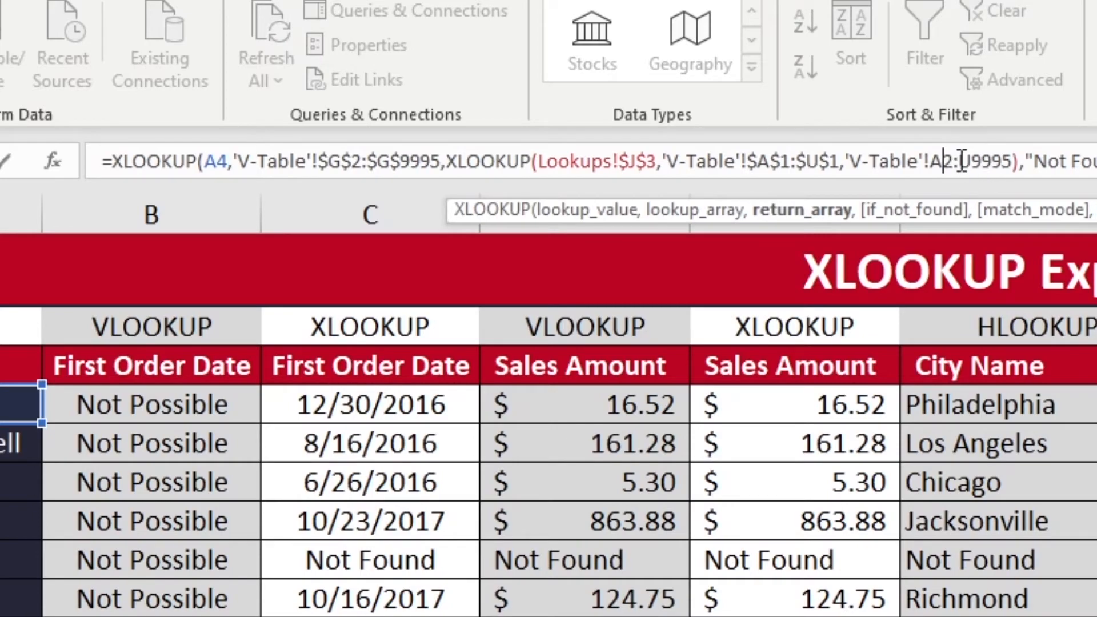
key(F4)
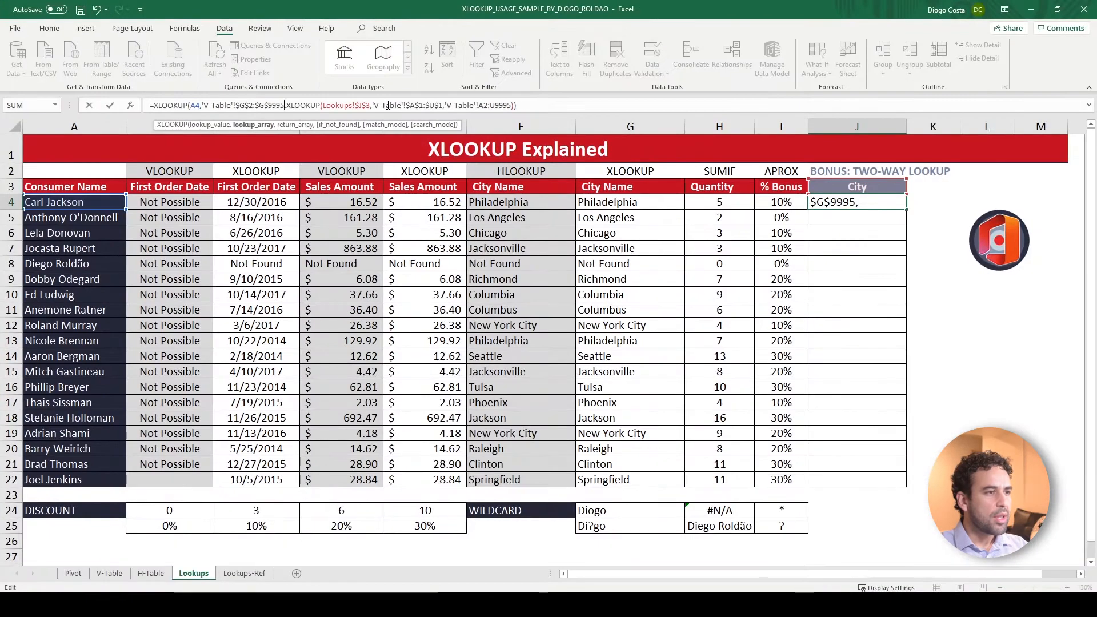
key(Return)
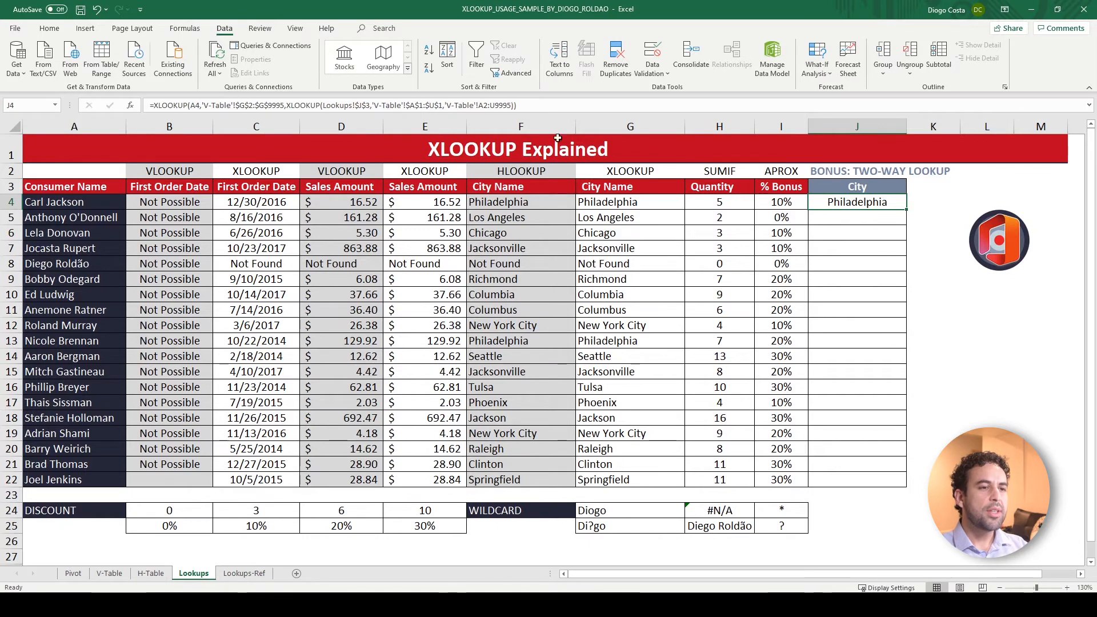
Fill the J4 formula down to J22, and add "Not Found" as the outer XLOOKUP's if_not_found argument in J8
double_click(907, 209)
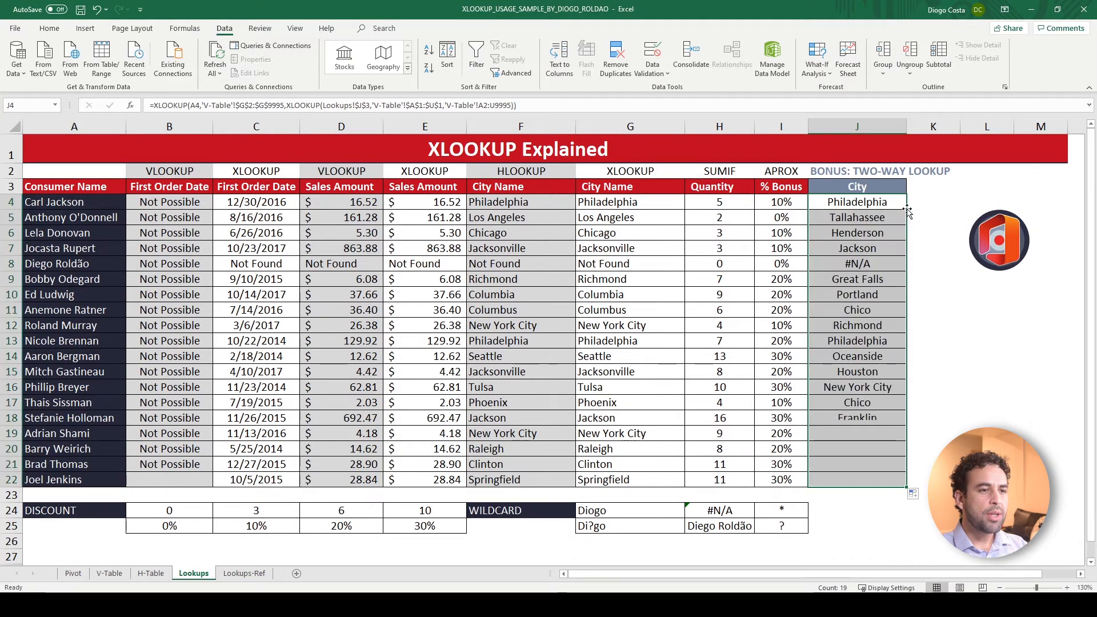
click(880, 270)
click(533, 107)
key(Left)
text(,)
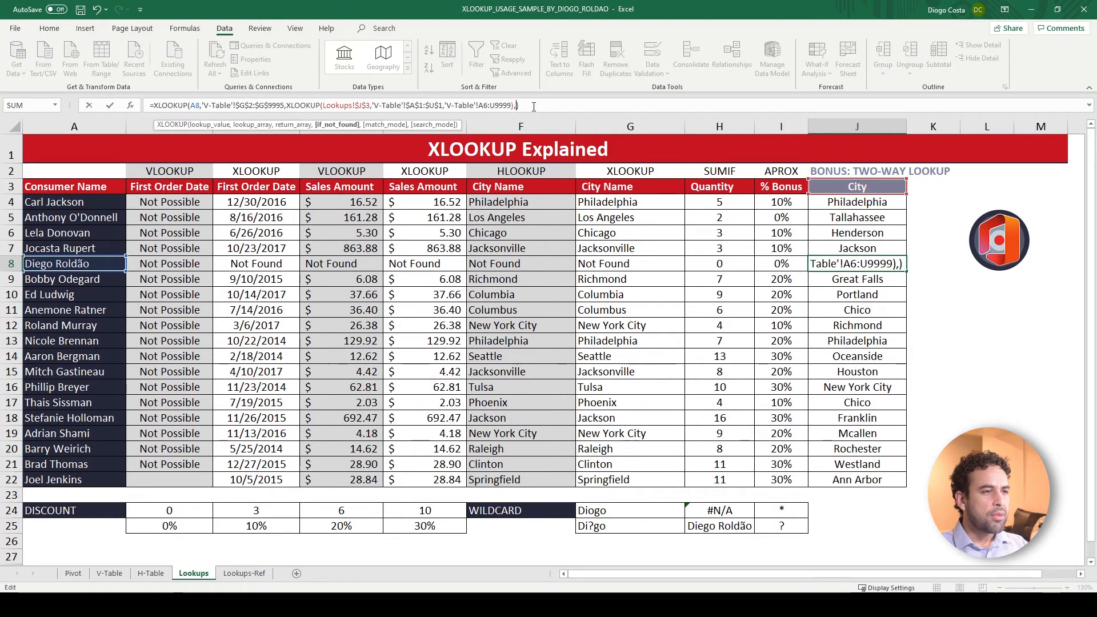
text("Not Found")
key(Return)
Copy the two-way XLOOKUP formula with the "Not Found" argument from J8 down to J22 and up to J4
key(Up)
drag(907, 271, 908, 485)
click(888, 262)
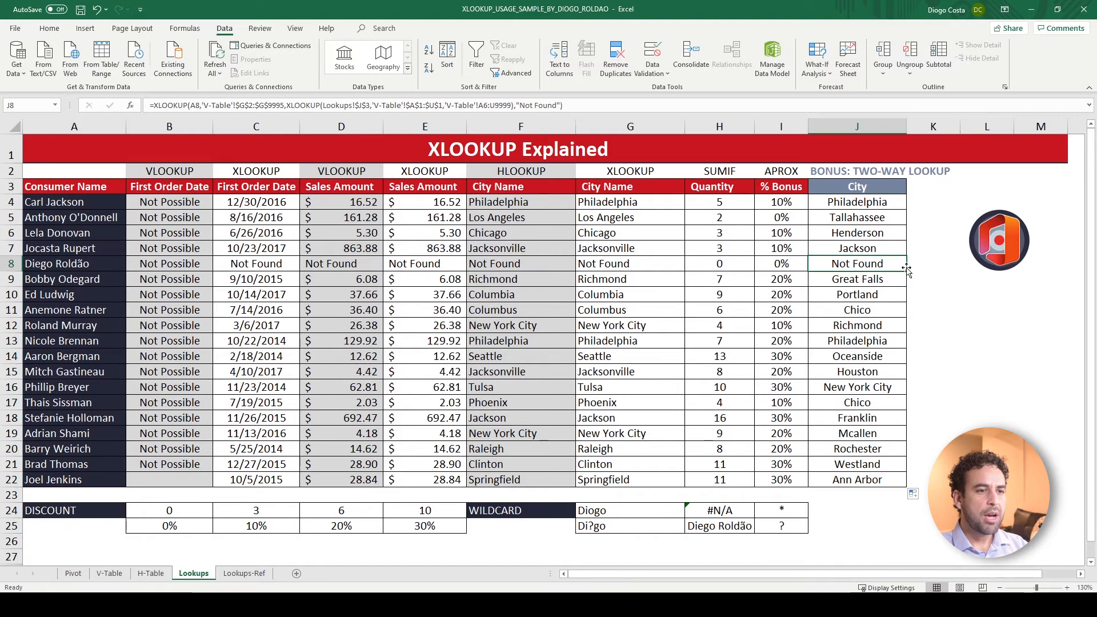
drag(907, 271, 907, 268)
drag(907, 268, 899, 199)
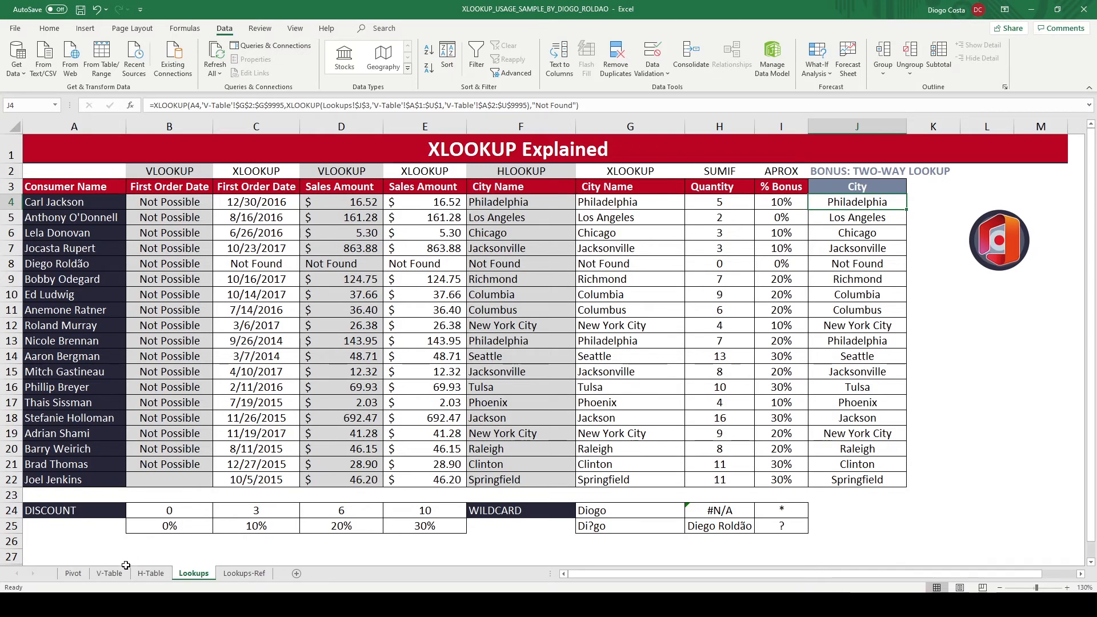
Compare the row numbers and order dates of the two filtered V-Table records with the customer in A13 of Lookups
click(110, 573)
drag(380, 149, 385, 158)
click(393, 150)
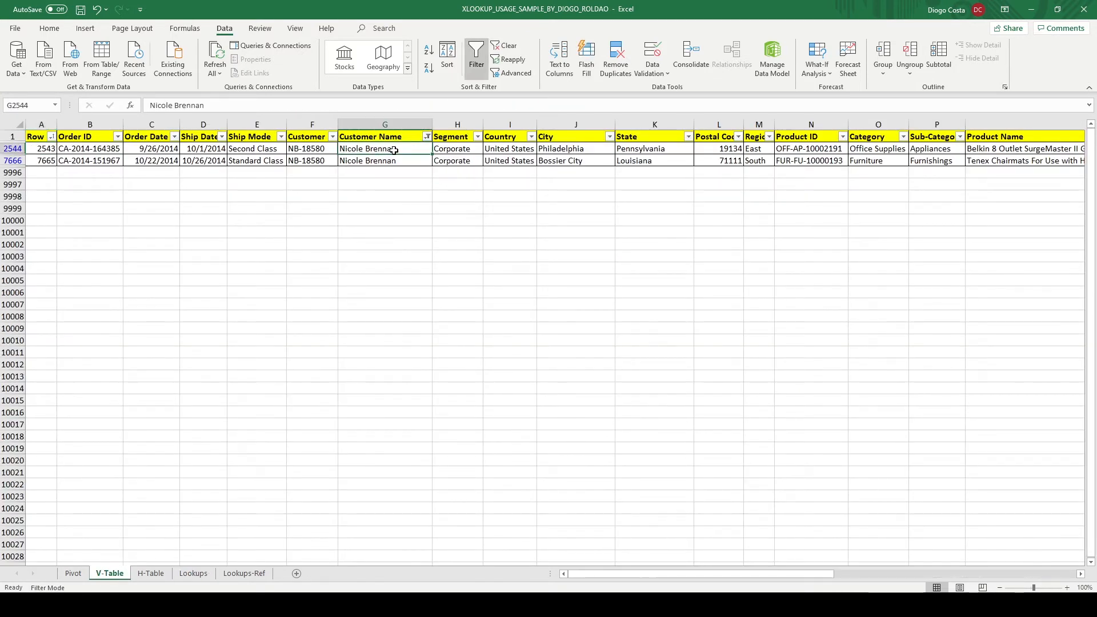
click(193, 574)
click(55, 339)
click(110, 573)
click(147, 151)
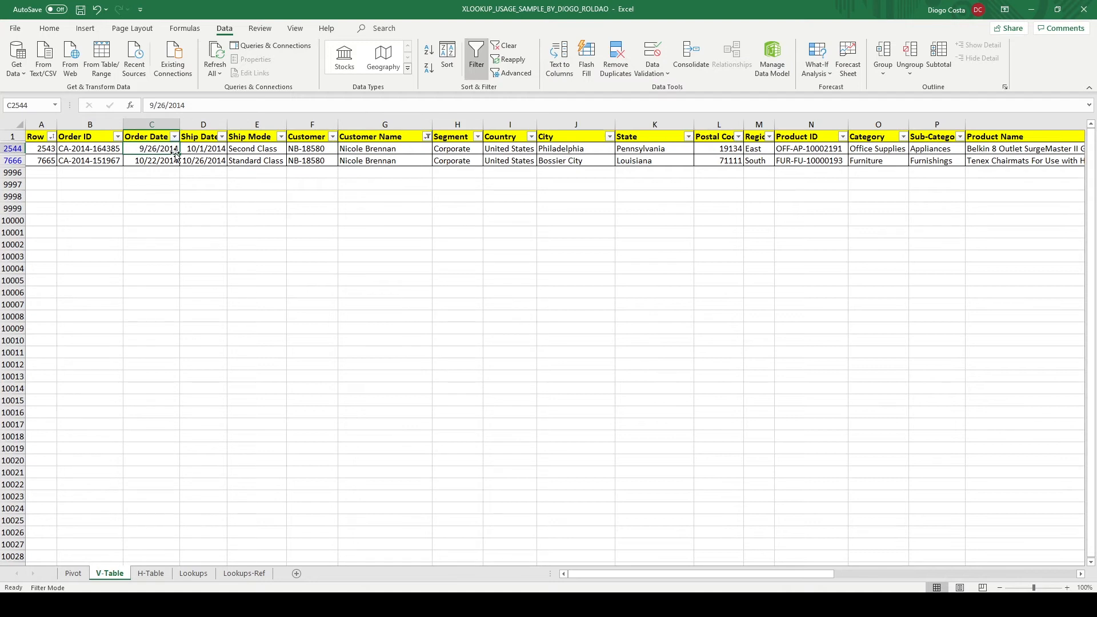
click(138, 159)
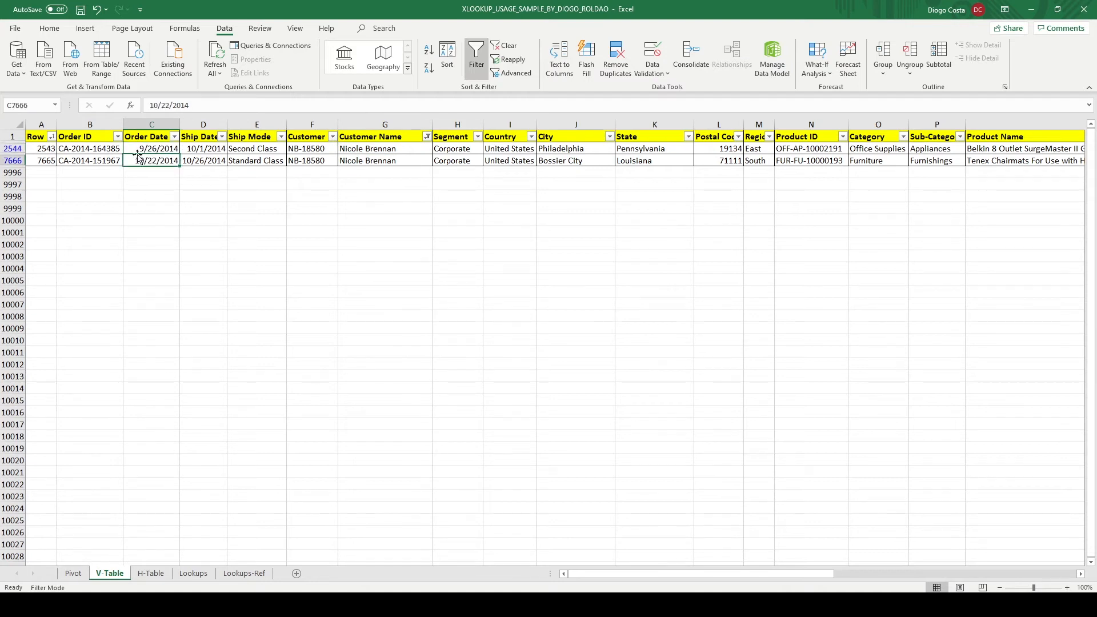
drag(41, 149, 43, 160)
click(44, 151)
click(142, 158)
click(46, 150)
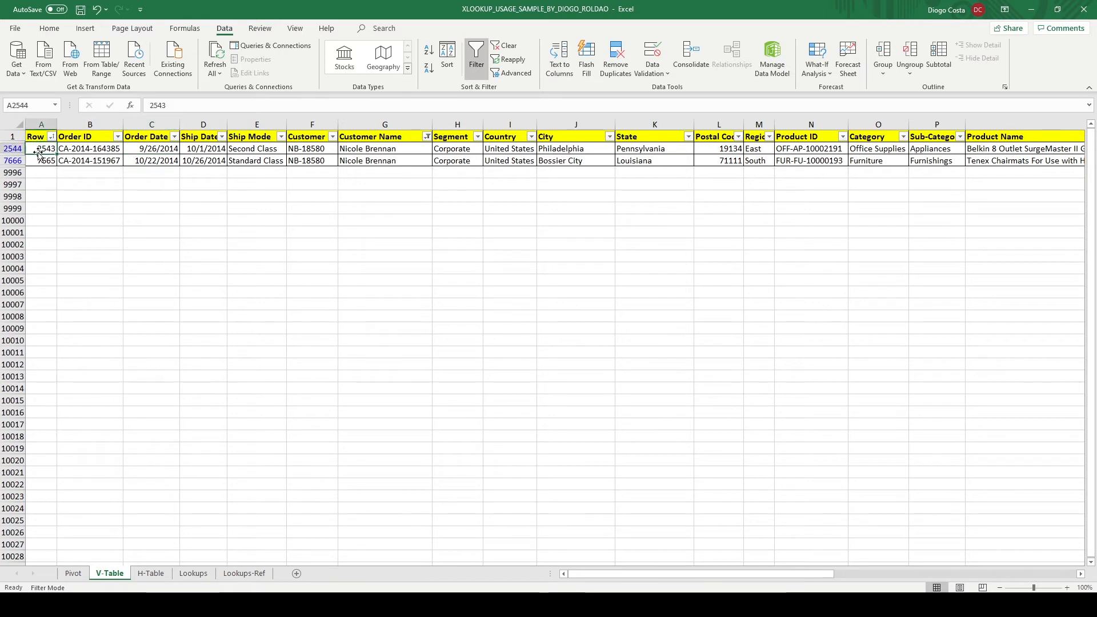
Sort V-Table by Row from largest to smallest and check the city returned in J13 of Lookups
click(428, 67)
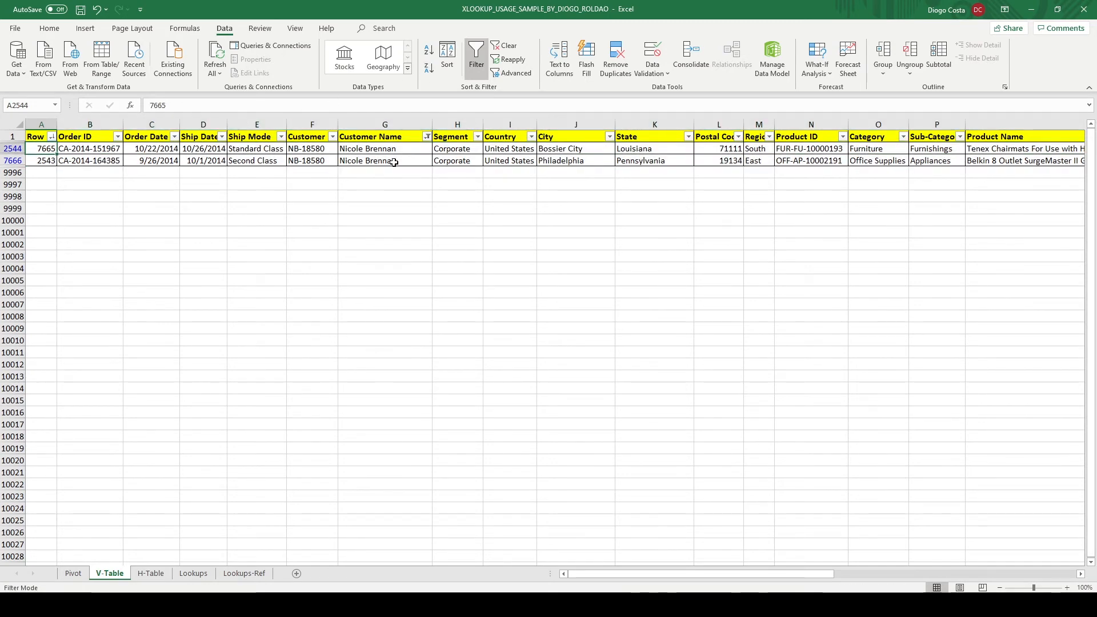
drag(551, 149, 560, 161)
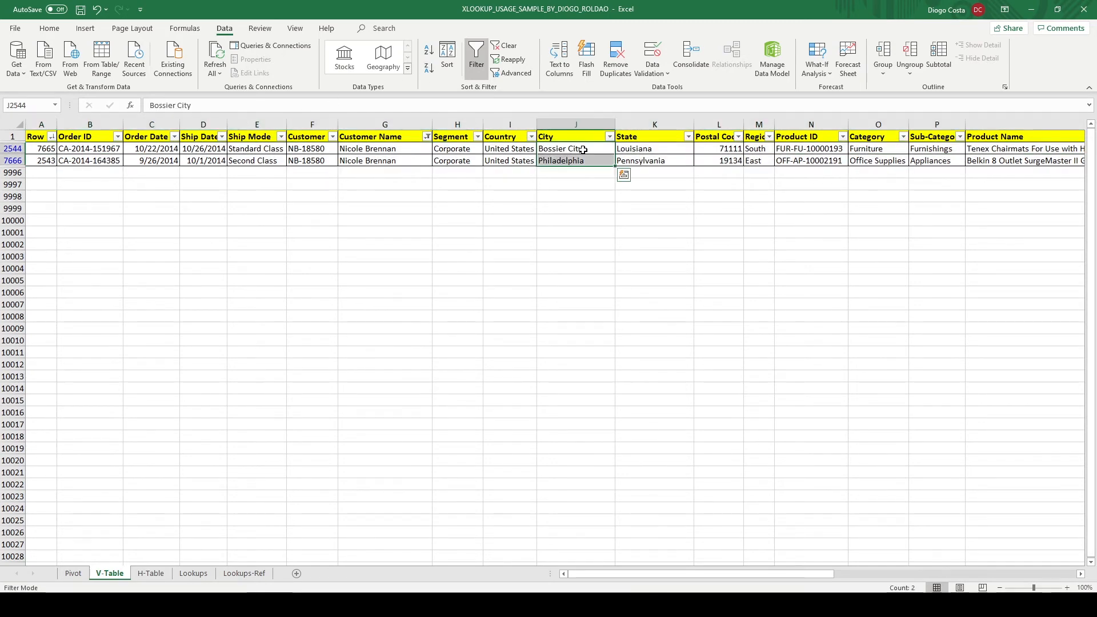
click(190, 573)
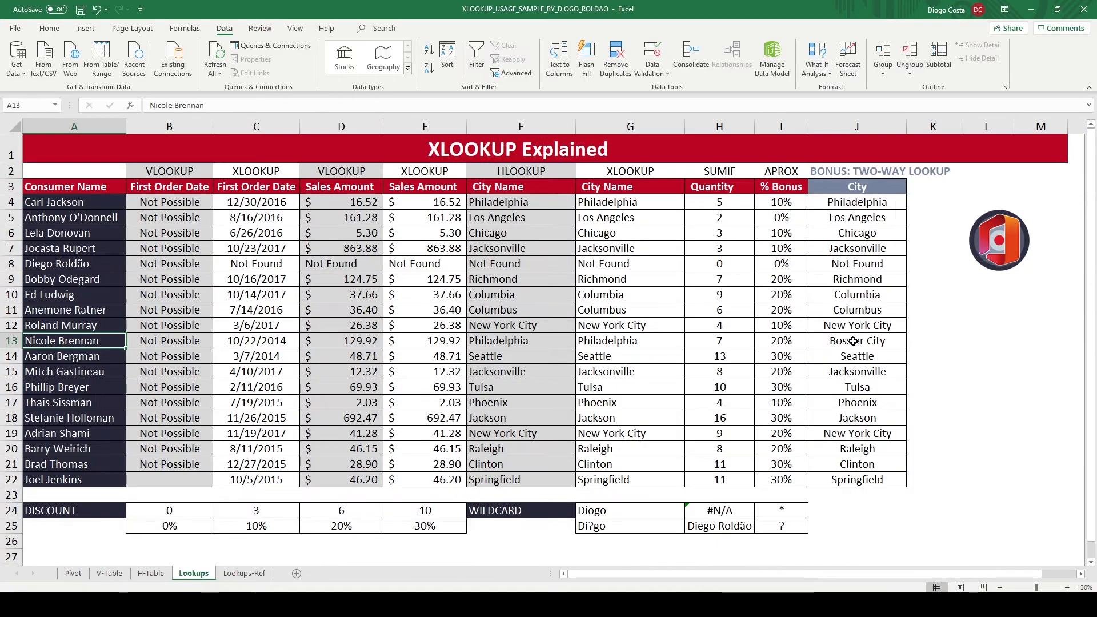
click(893, 343)
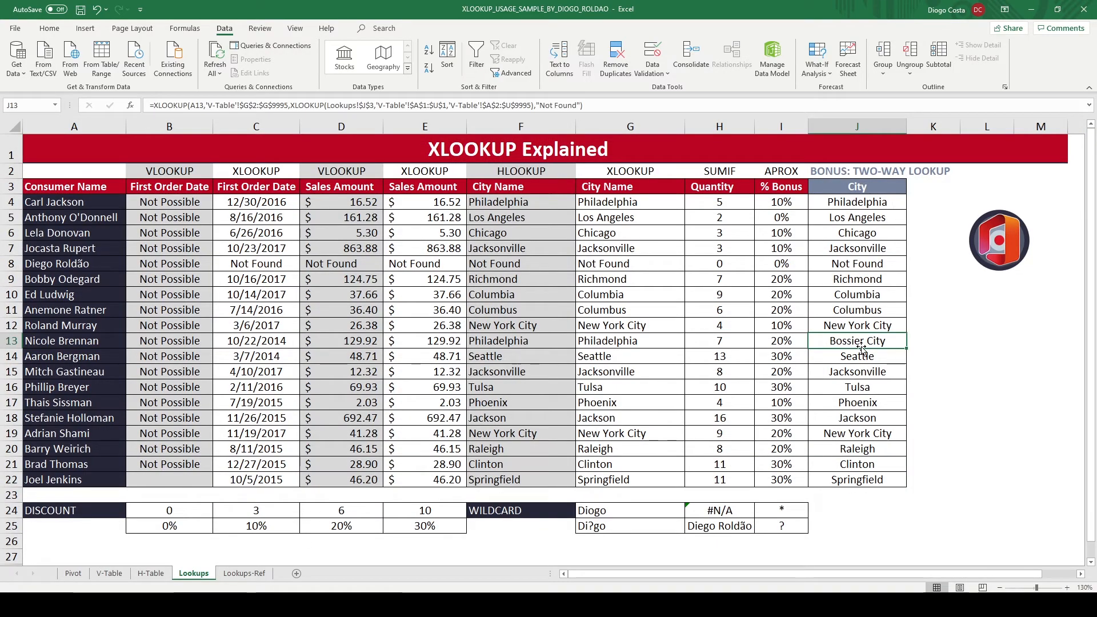
Sort V-Table by Row from smallest to largest and recheck the city in J13 of Lookups
click(109, 573)
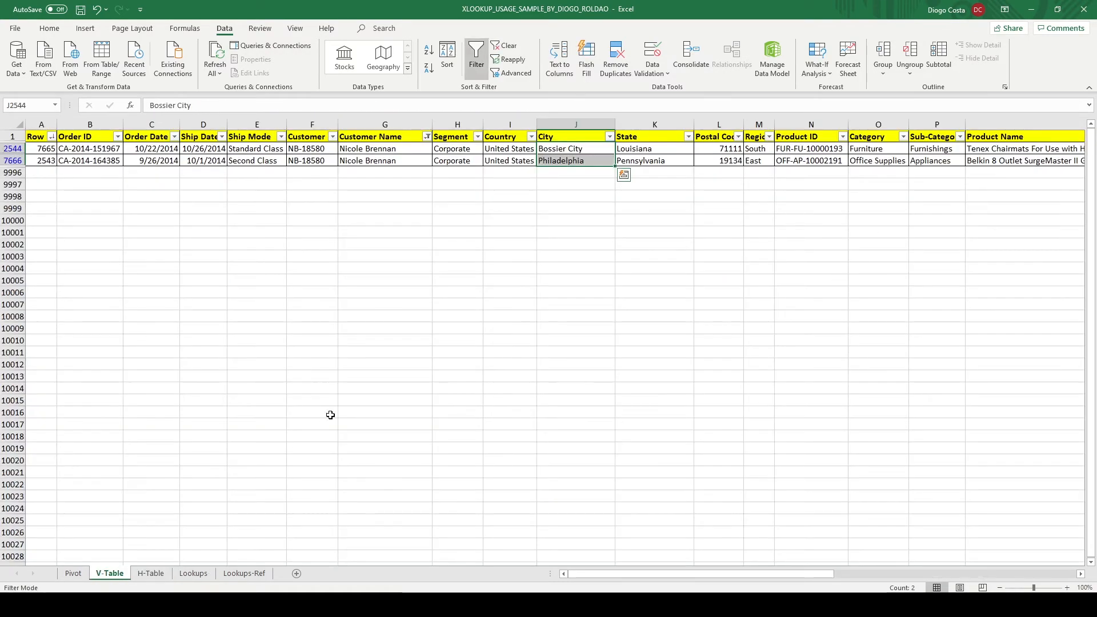
click(559, 151)
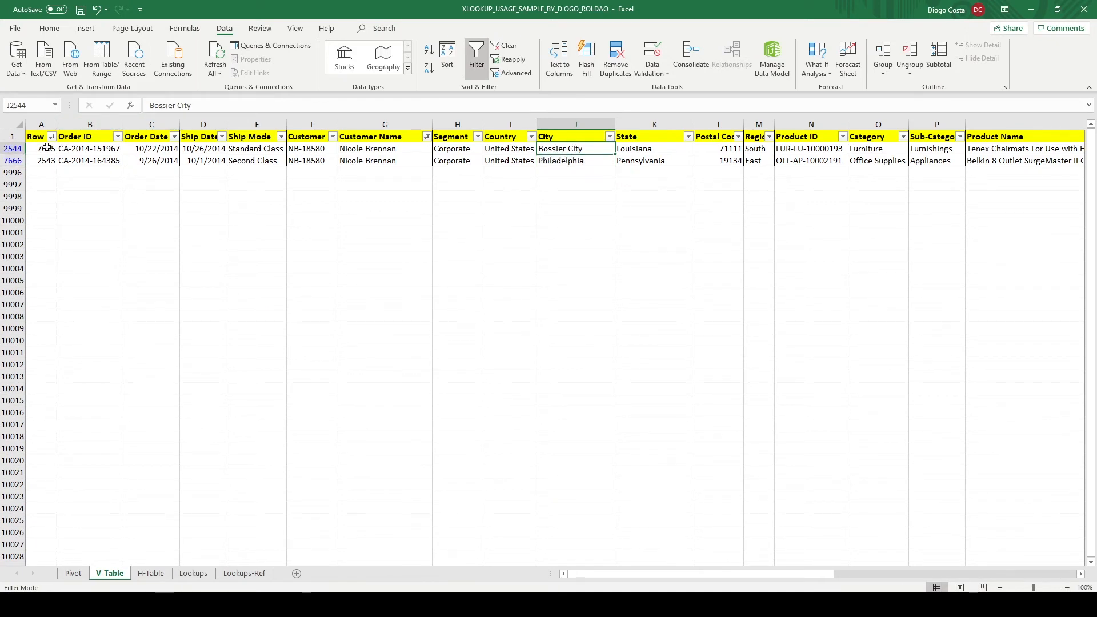
key(Home)
click(428, 50)
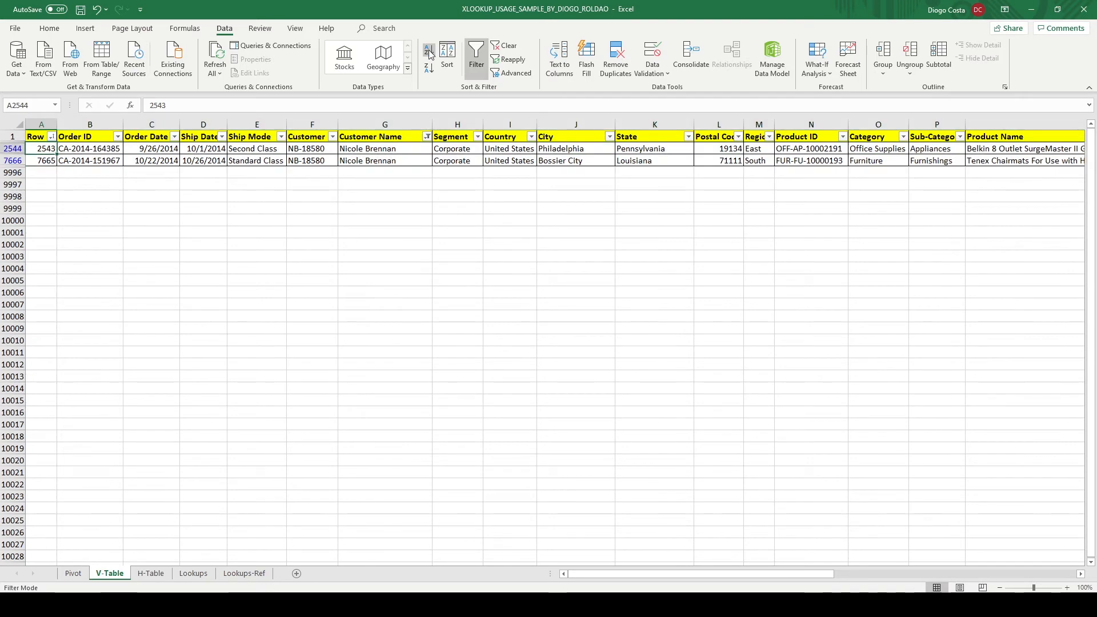
click(556, 147)
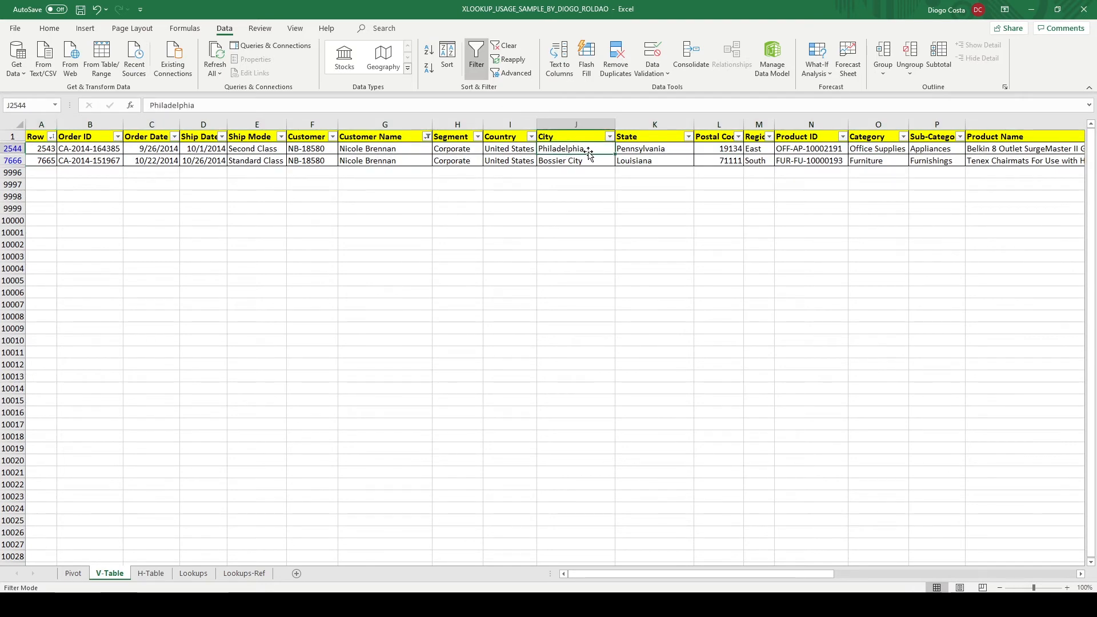
click(194, 574)
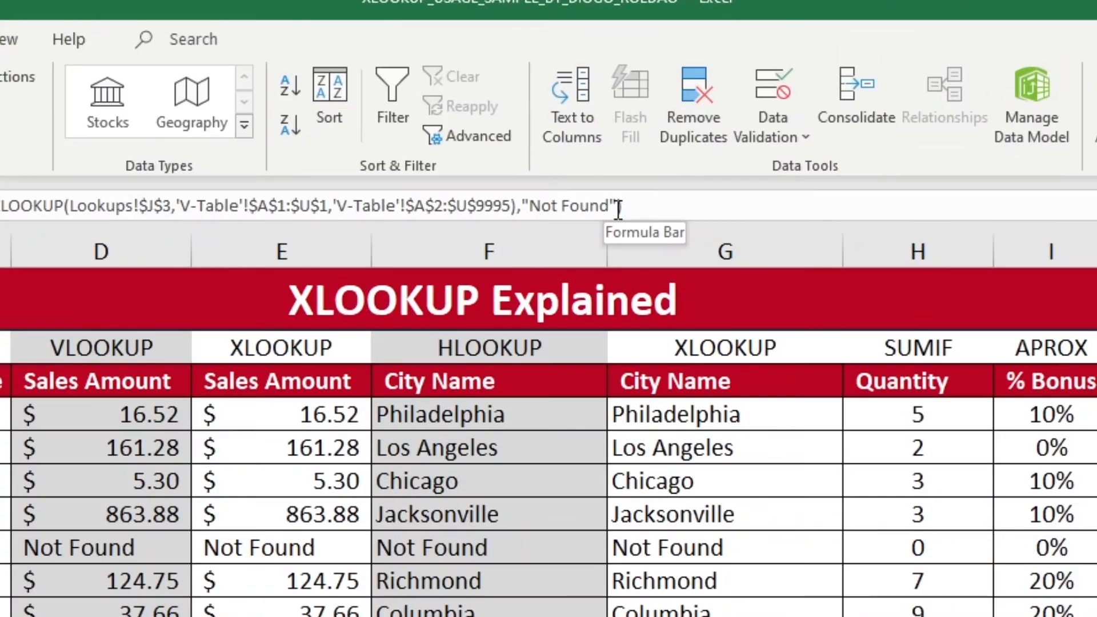
Add match mode 0 (exact match) and search mode -1 (last-to-first) to the outer XLOOKUP in J13
click(588, 103)
text(,)
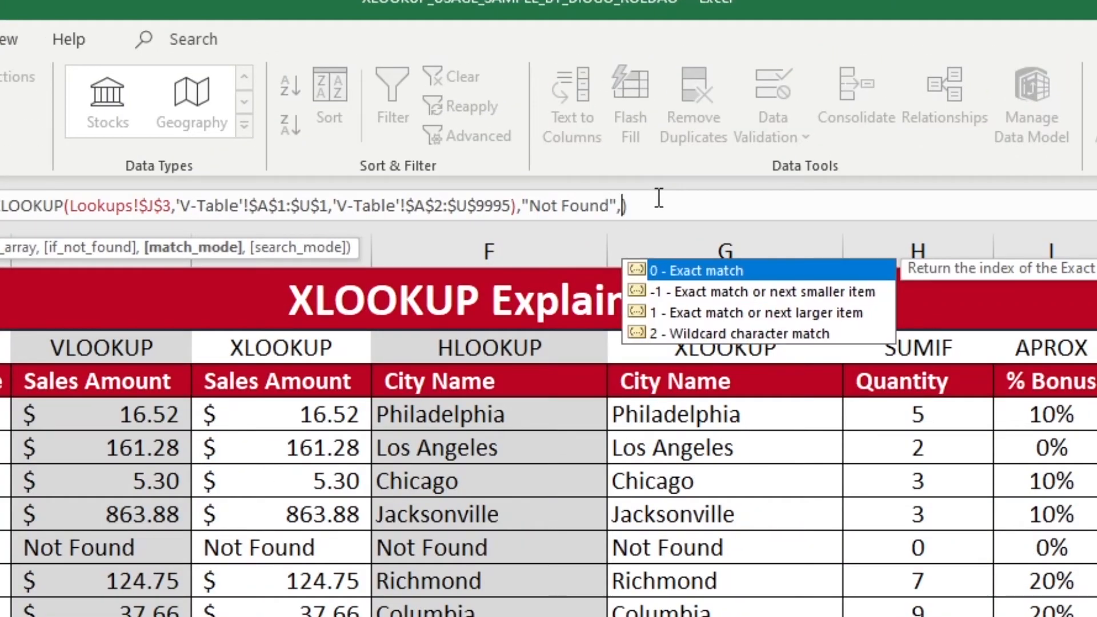
text(0)
text(,)
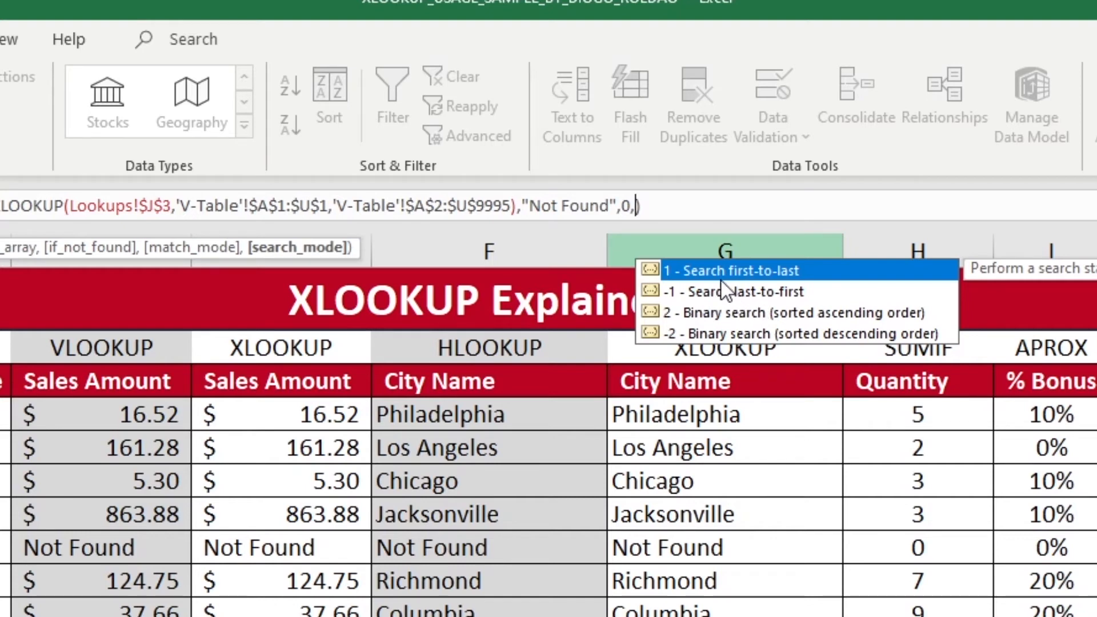
text(-1)
key(Return)
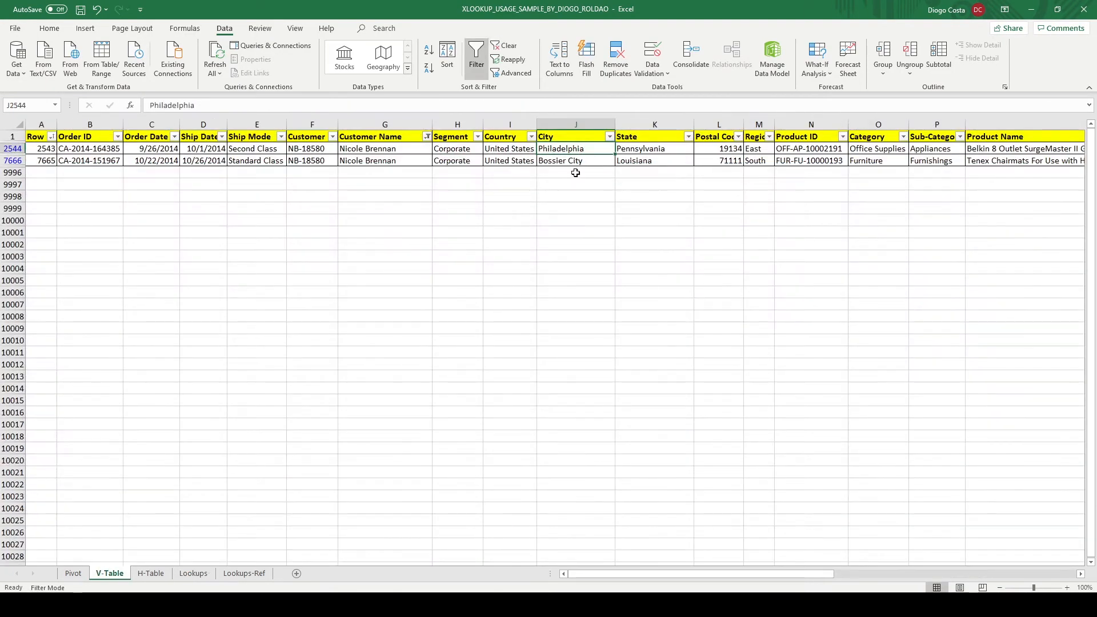
Check J13's city against the last matching V-Table record, and copy the J13 formula down to J22 and up to J4
click(109, 573)
click(565, 160)
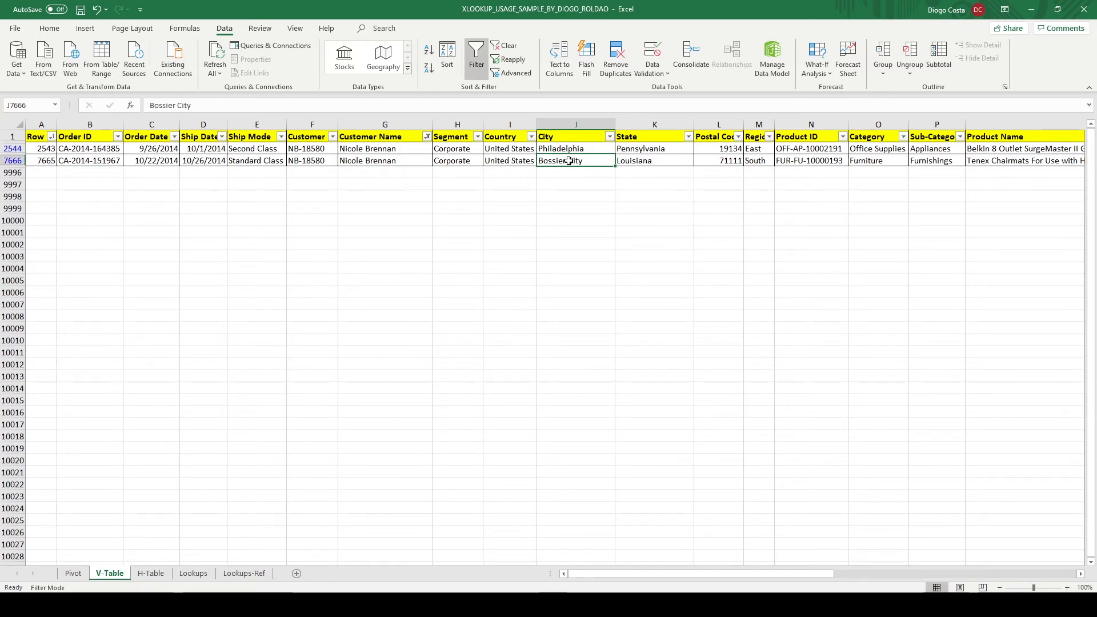
key(ctrl+Page_Down)
key(ctrl+Page_Down)
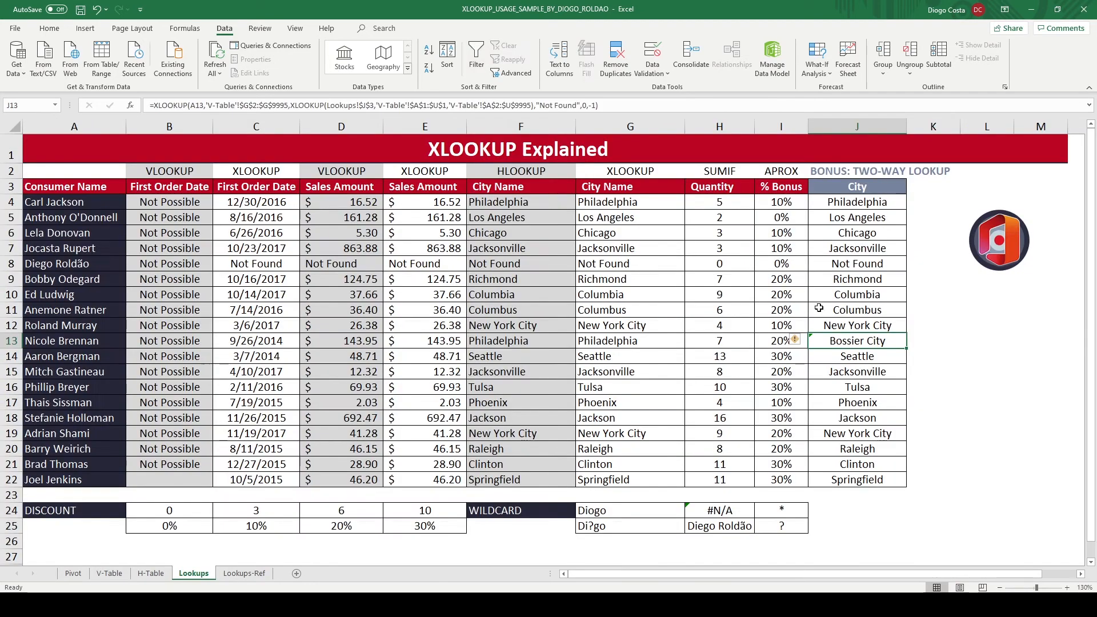
double_click(906, 348)
drag(907, 338, 884, 201)
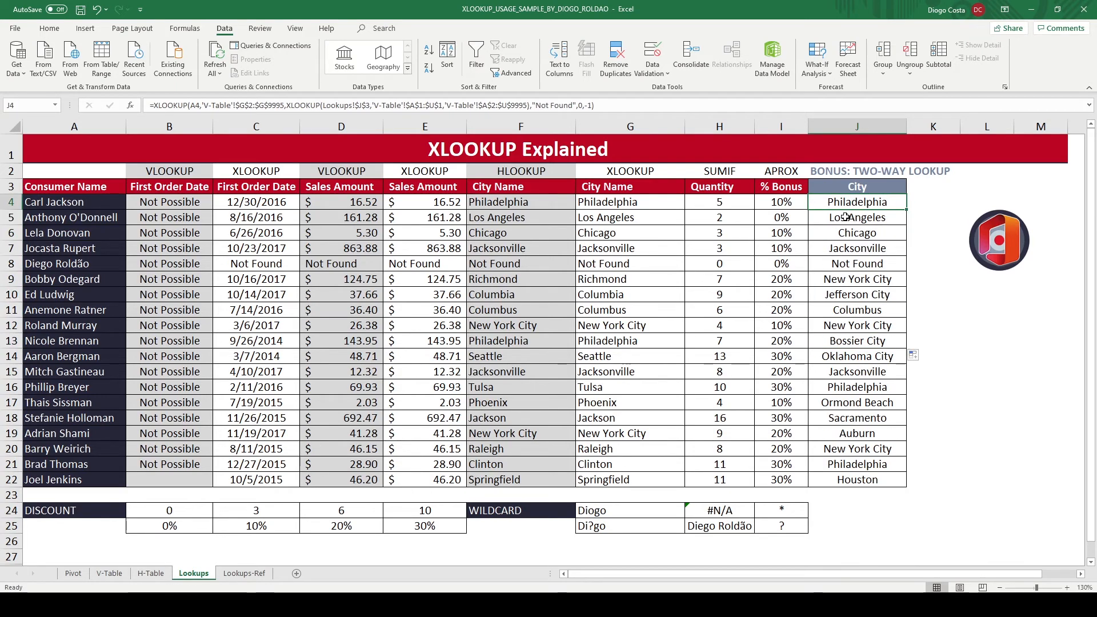
Change the outer XLOOKUP's search mode in J4 to 1 (first-to-last) and fill the formula down to J22
click(109, 572)
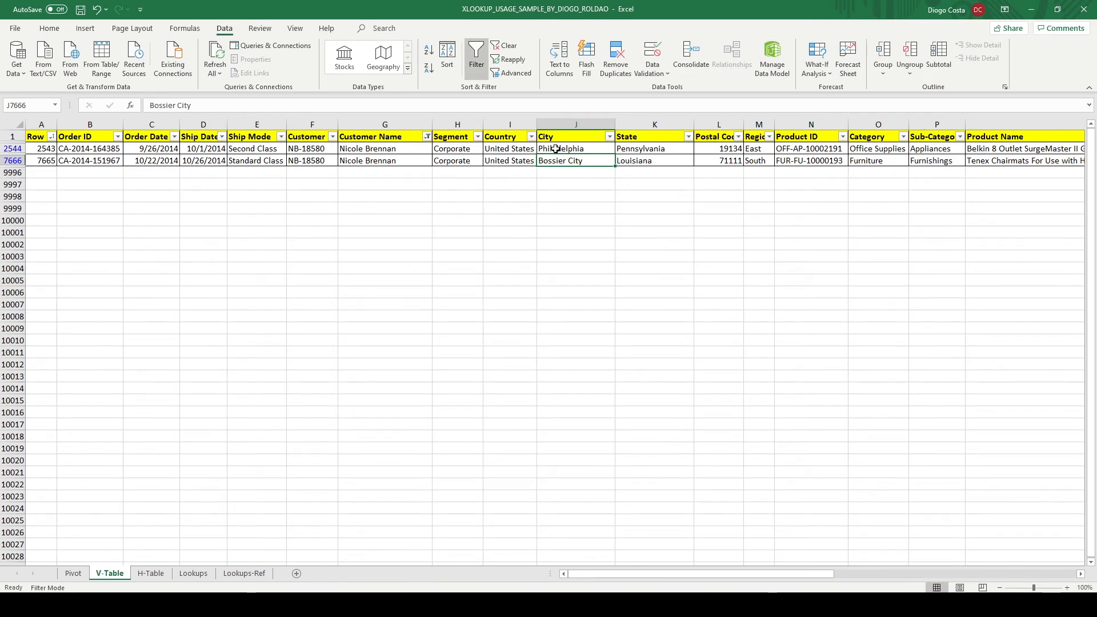
key(ctrl+Home)
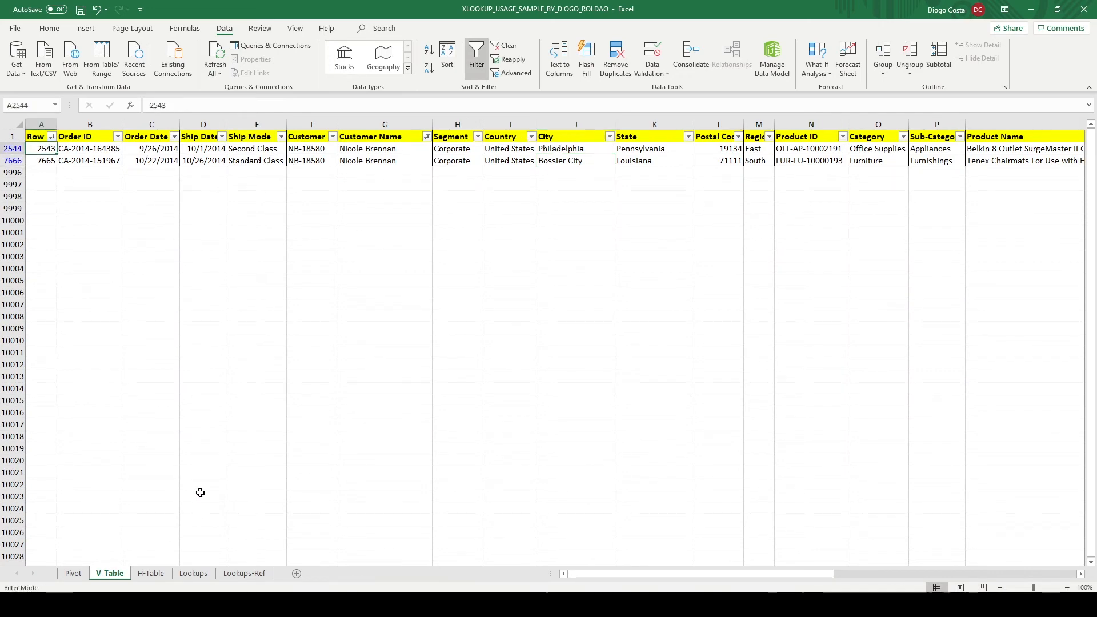
click(193, 572)
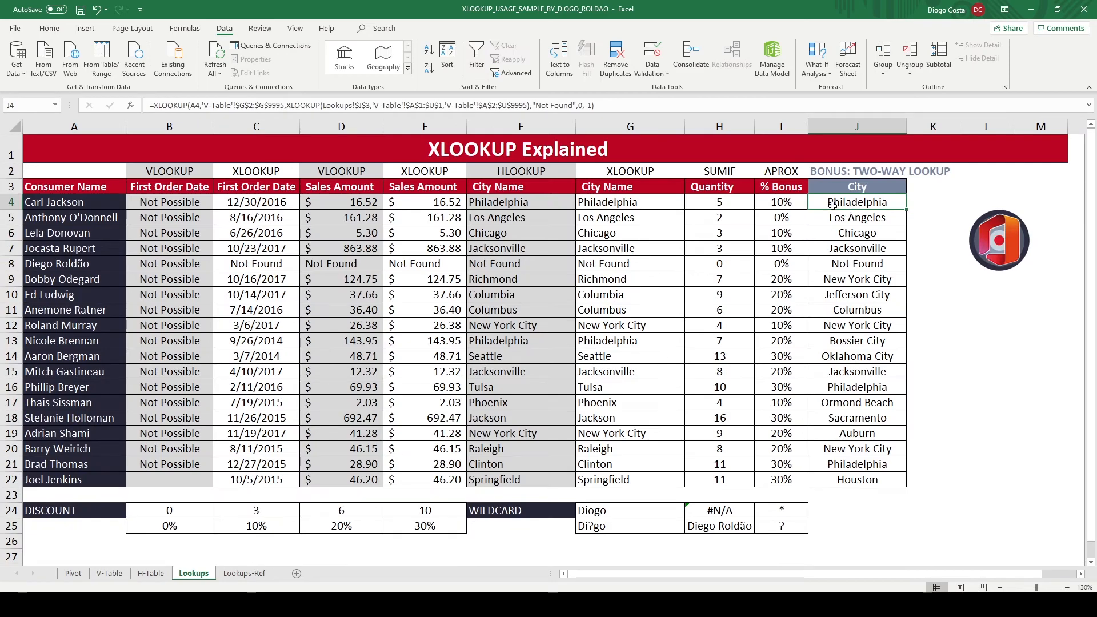
click(594, 106)
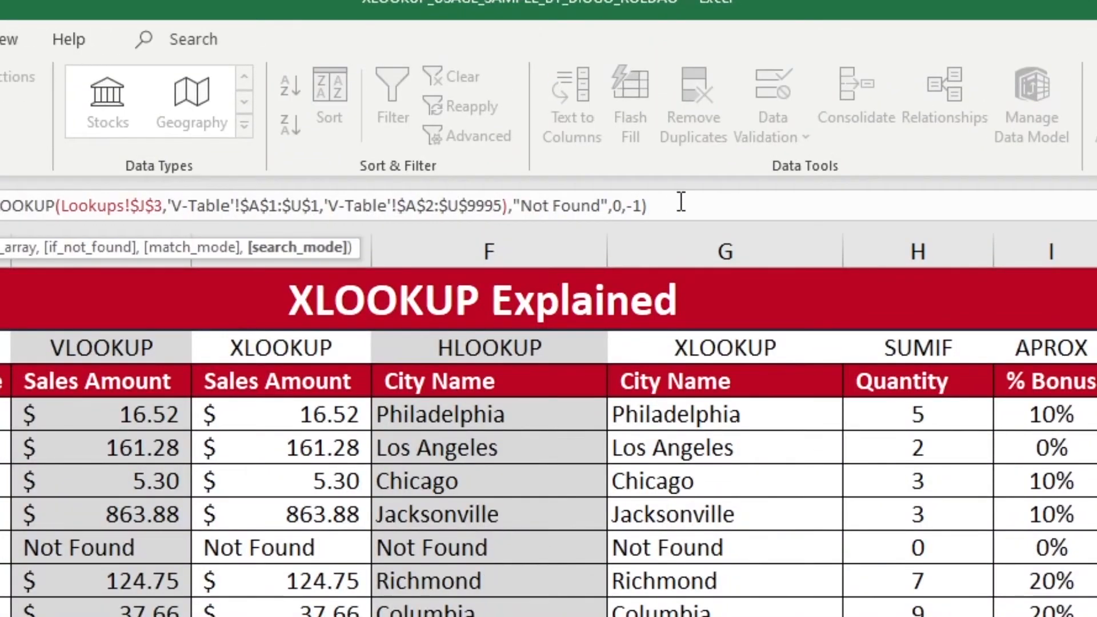
key(BackSpace)
key(ctrl+Return)
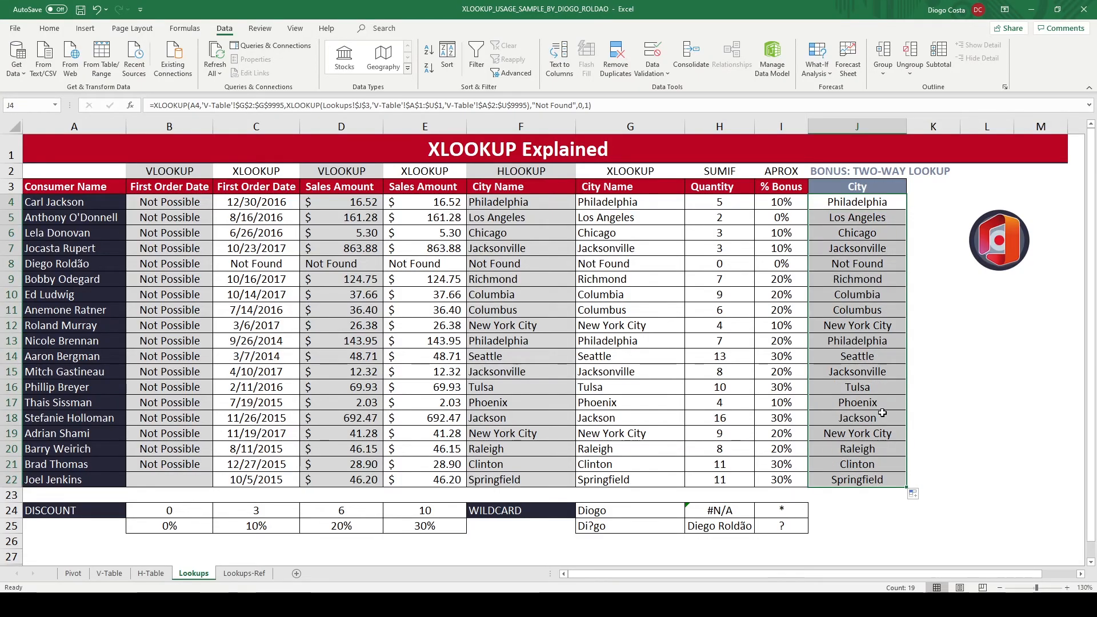
click(870, 389)
click(859, 327)
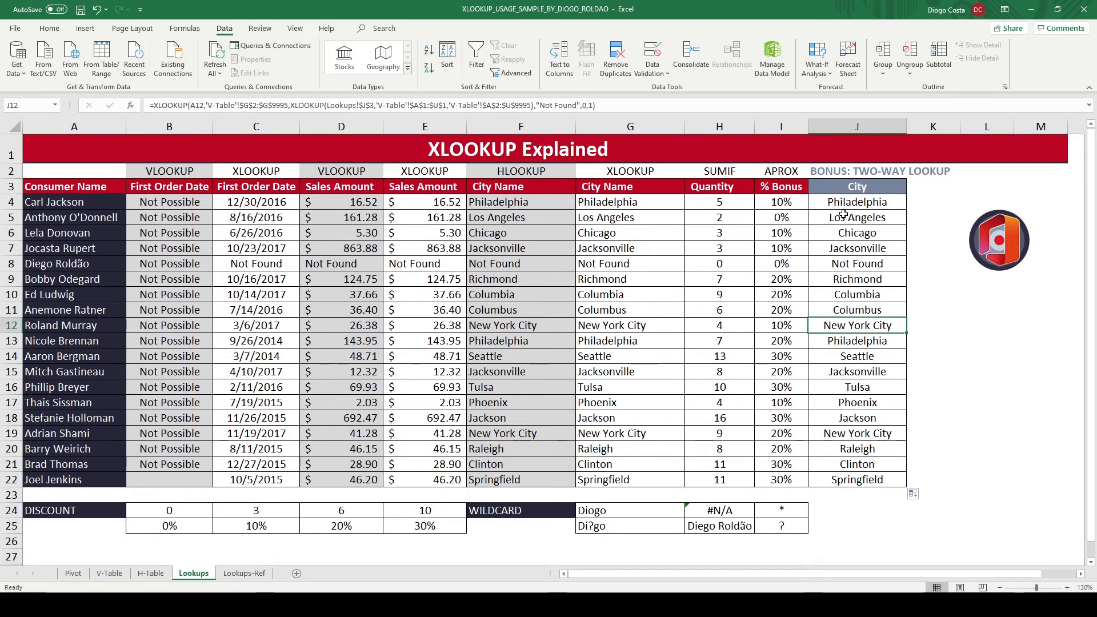
Switch the two-way lookup header in J3 to State
click(868, 187)
click(912, 188)
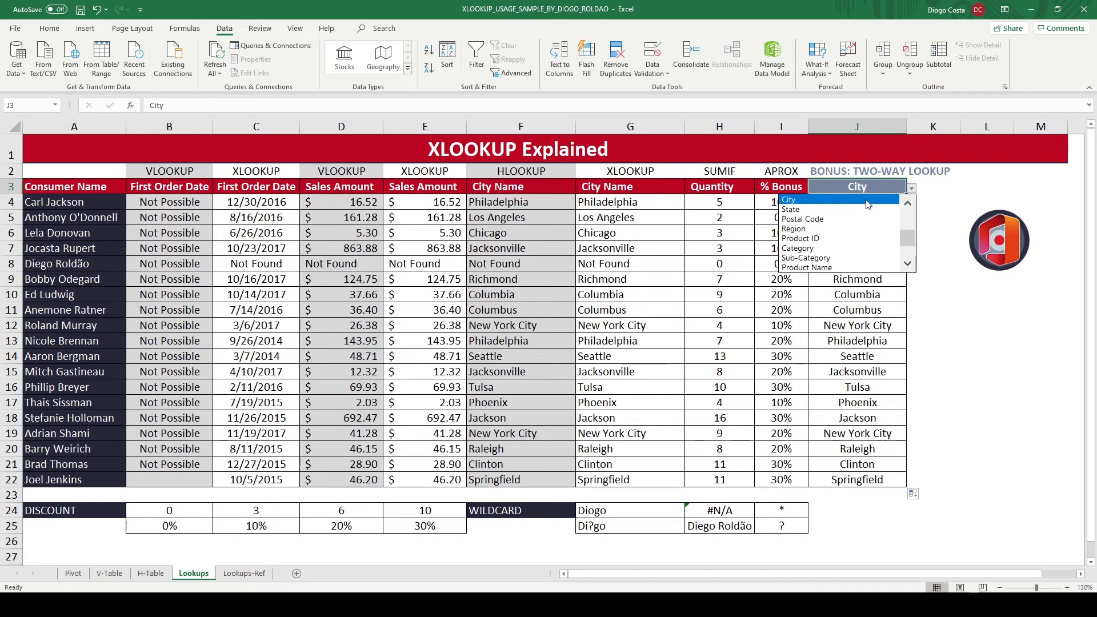
click(845, 209)
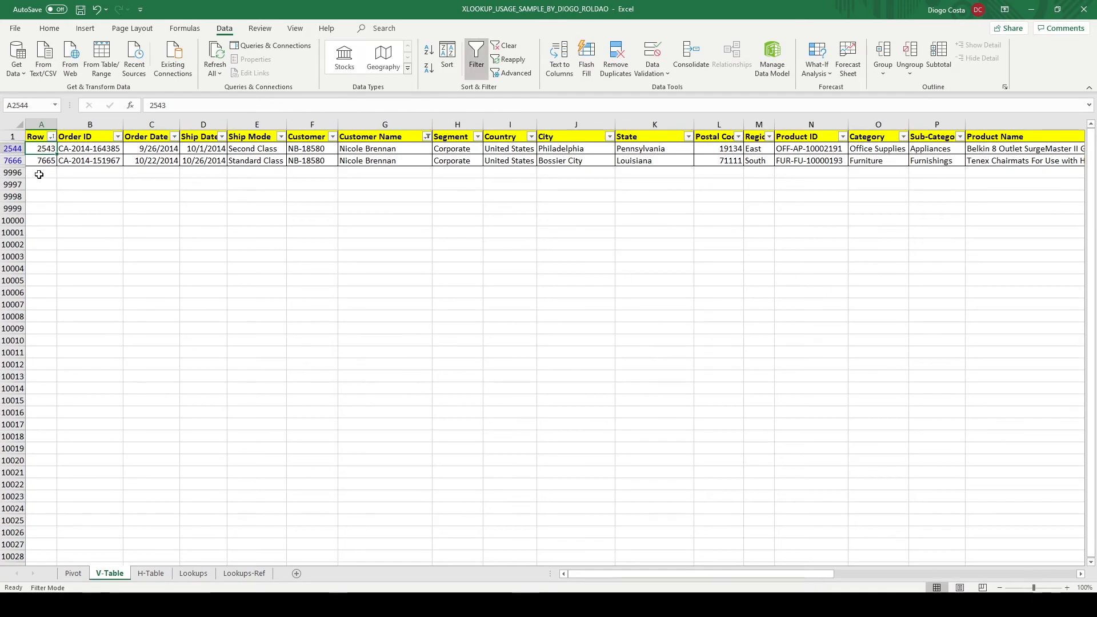
Sort V-Table by Row from largest to smallest and open the J4 formula's search mode argument for editing
click(429, 67)
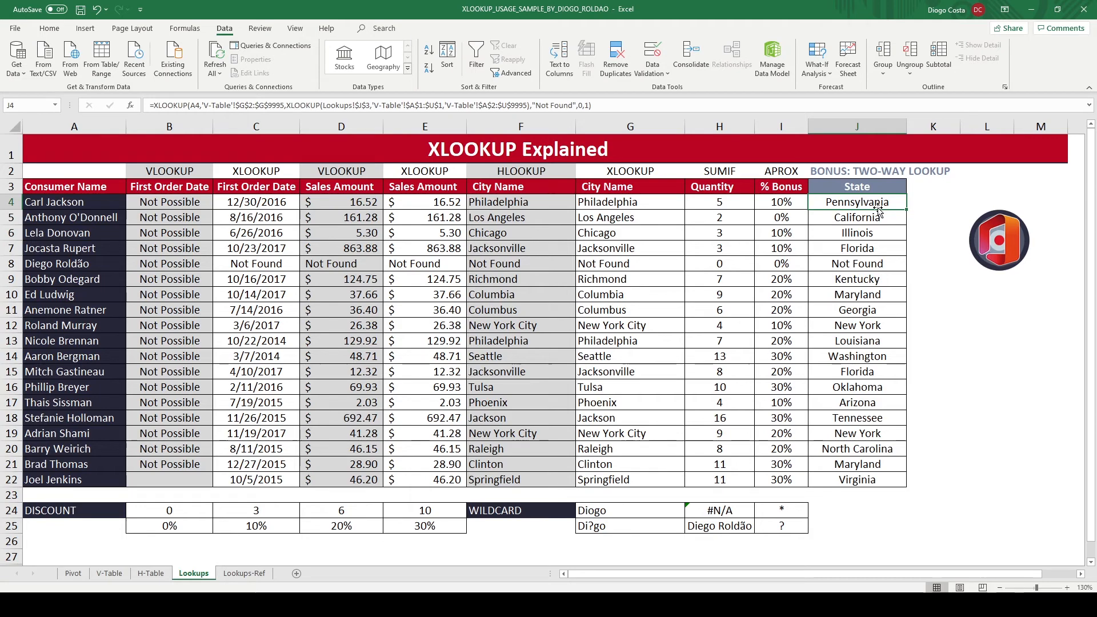
click(606, 105)
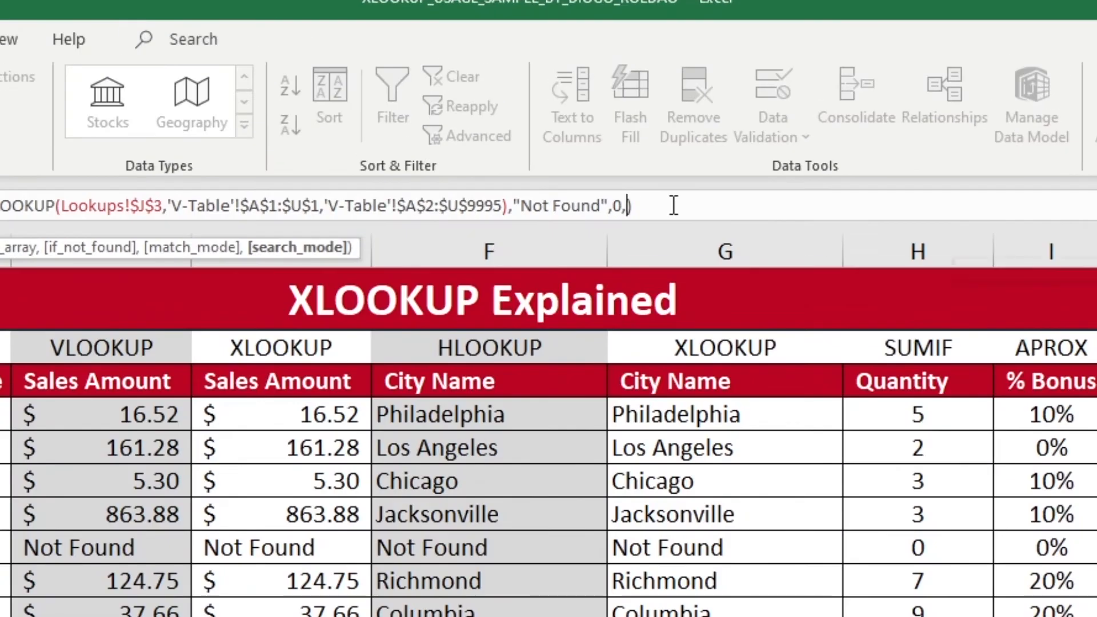
key(BackSpace)
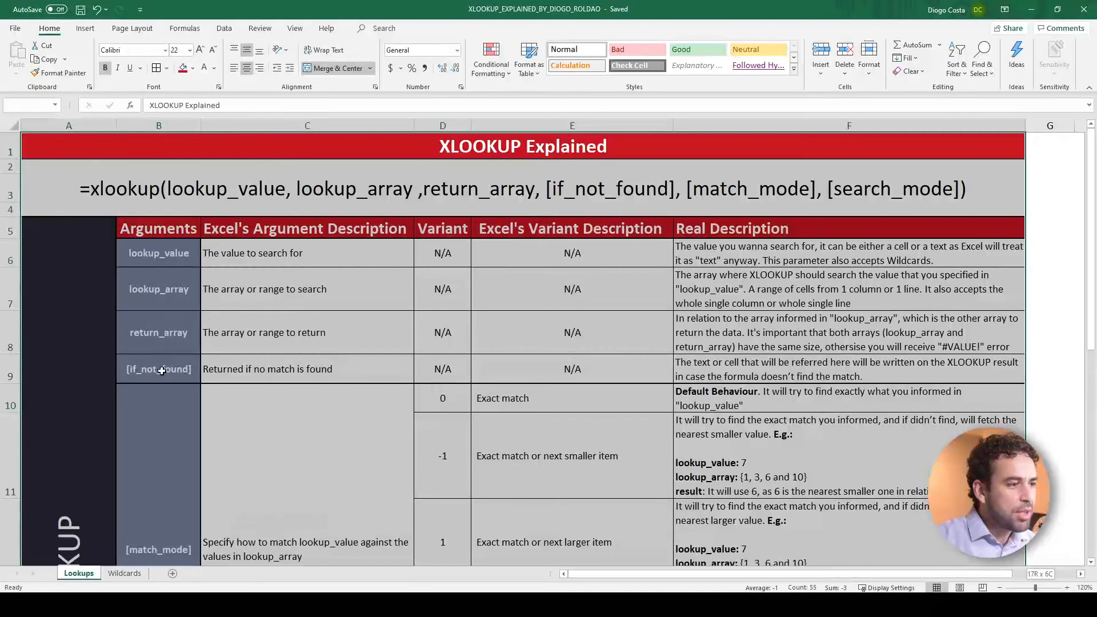
Switch to the XLOOKUP Explained reference workbook and examine the function's syntax and the lookup_value description
click(389, 253)
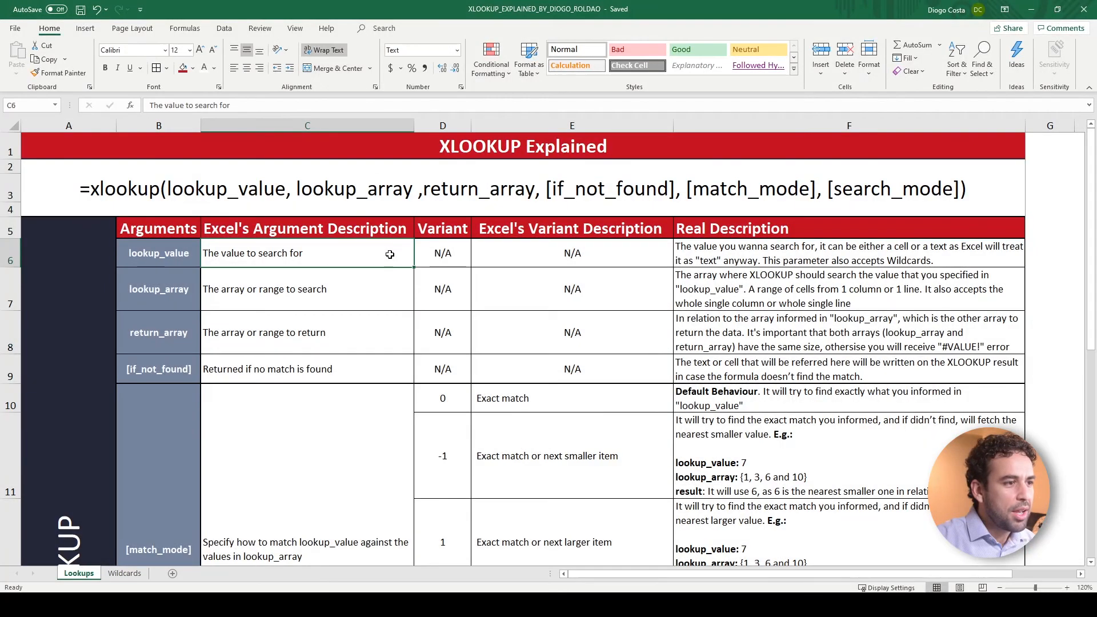
click(416, 196)
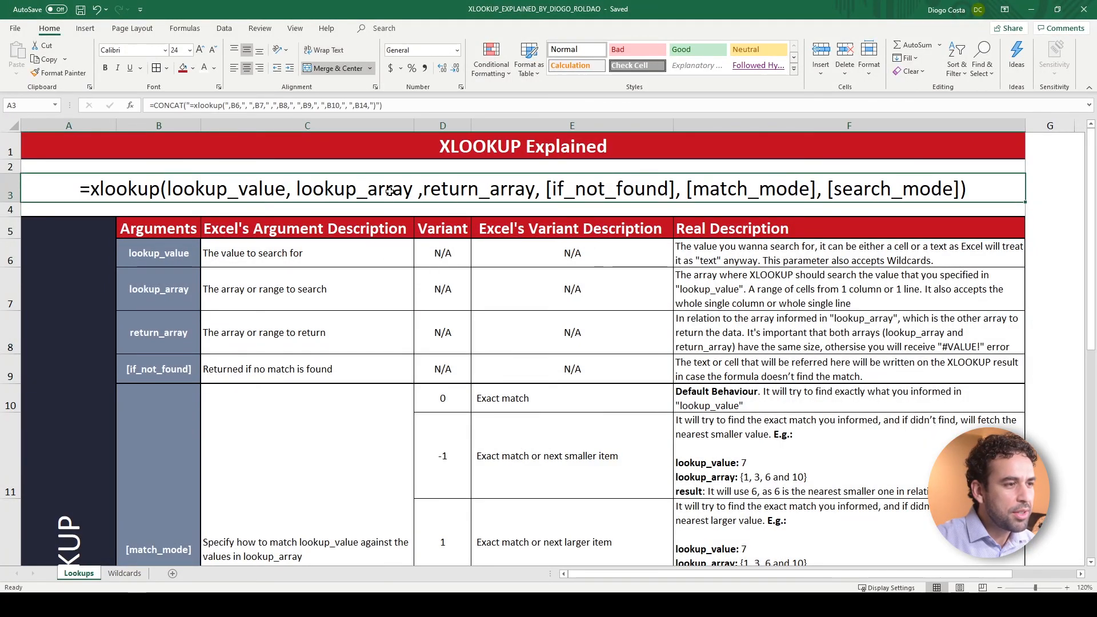
Examine the reference table's arguments, Excel's argument descriptions, real descriptions and variants from the lookup_value row downward
drag(186, 249, 160, 364)
drag(261, 263, 316, 429)
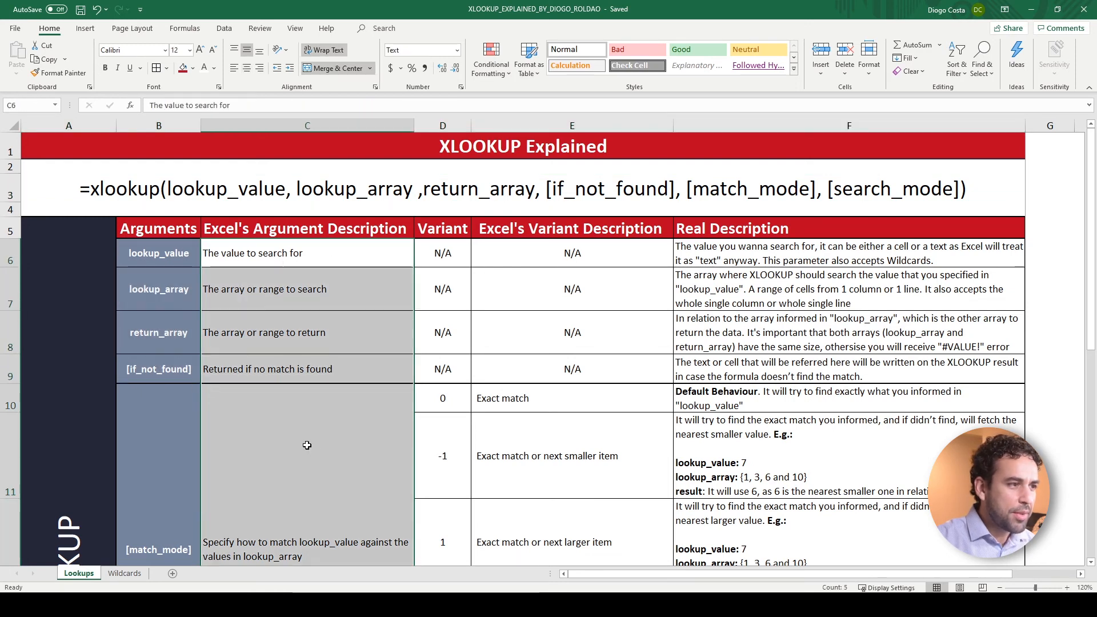
drag(733, 250, 788, 562)
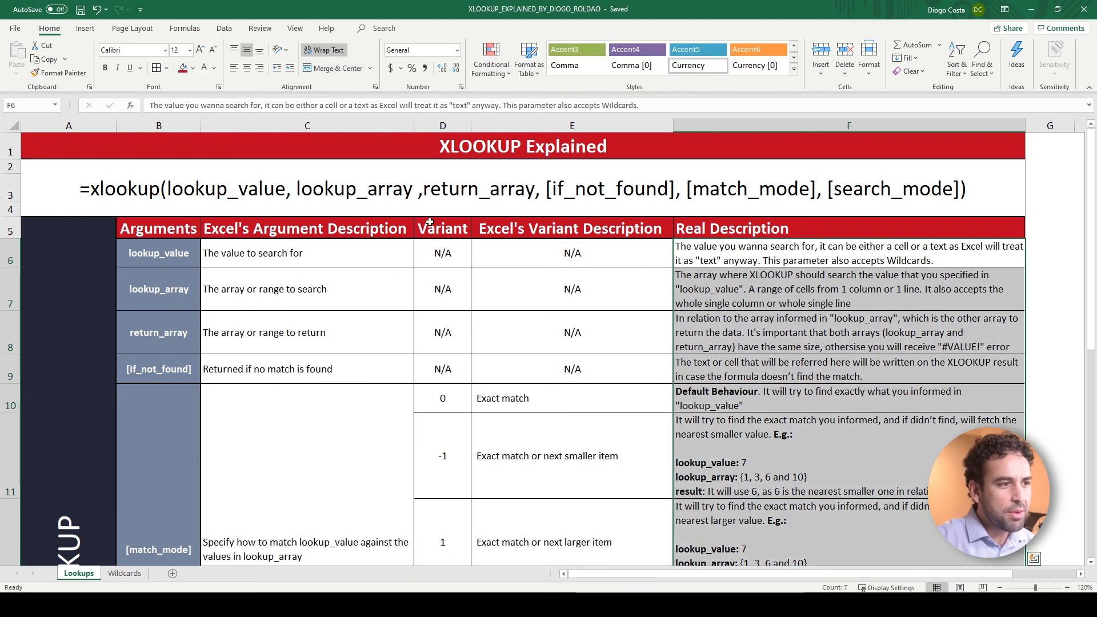
drag(437, 254, 437, 451)
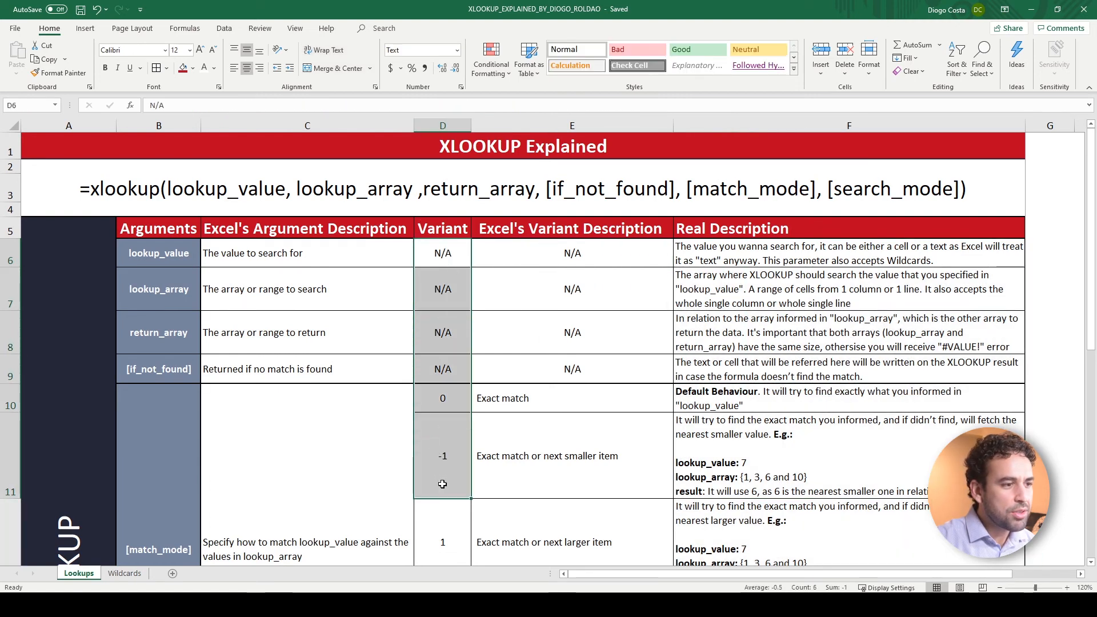
Review the match_mode variants and their real descriptions, including the nearest-smaller and wildcard examples, and return to the XLOOKUP Explained title
click(457, 514)
scroll(534, 444, down, 1)
scroll(534, 445, down, 1)
drag(540, 264, 548, 381)
drag(759, 270, 761, 399)
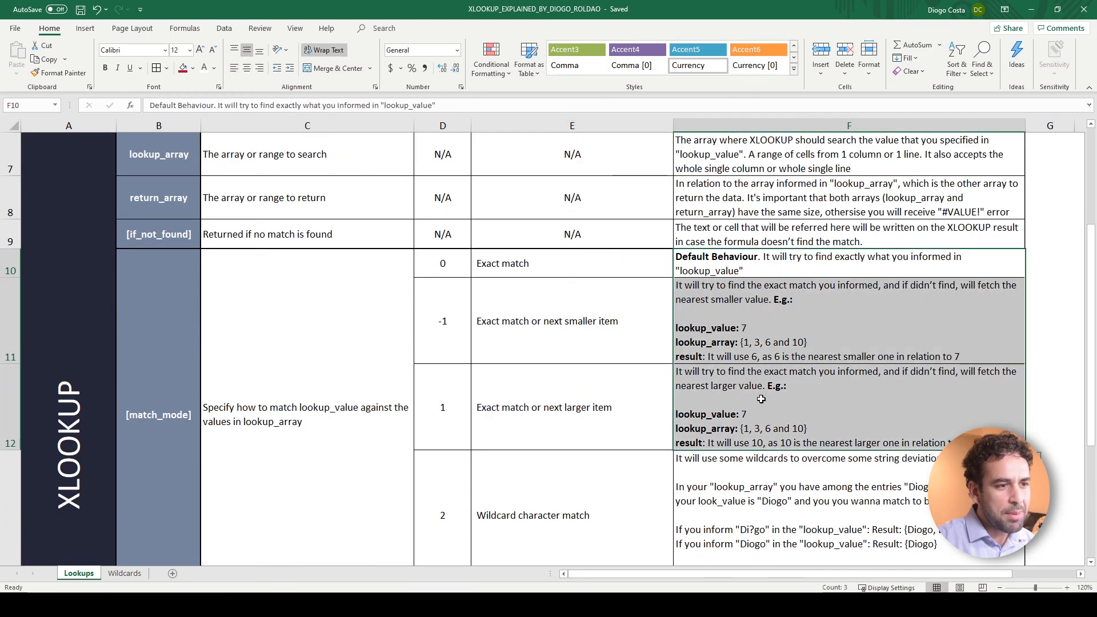
scroll(760, 399, down, 2)
click(761, 386)
click(755, 231)
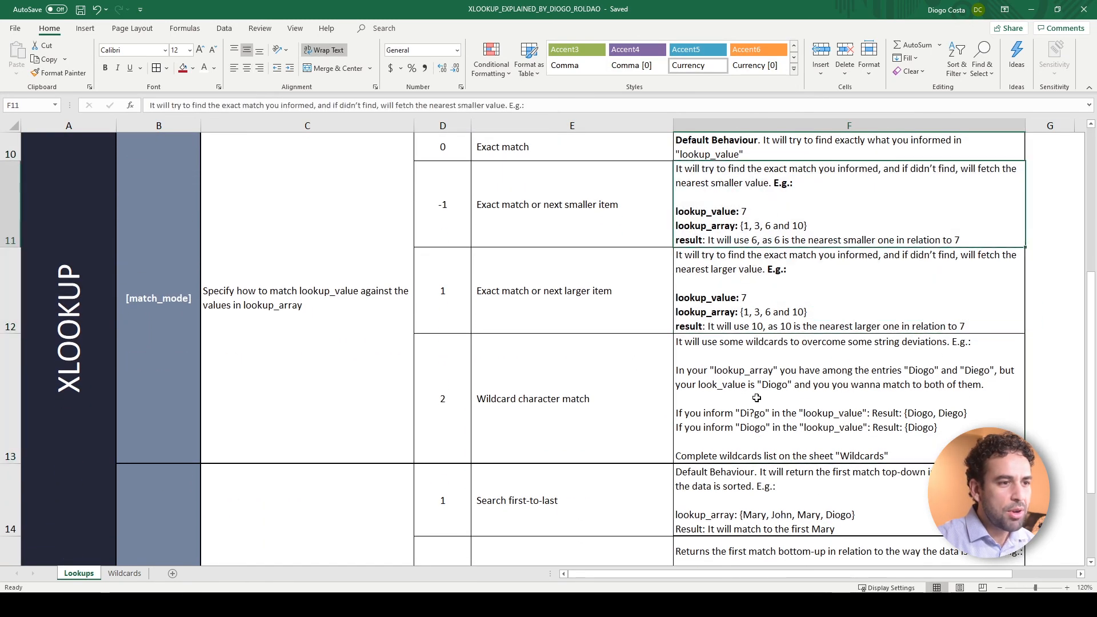
click(756, 402)
scroll(755, 422, down, 2)
scroll(737, 400, up, 5)
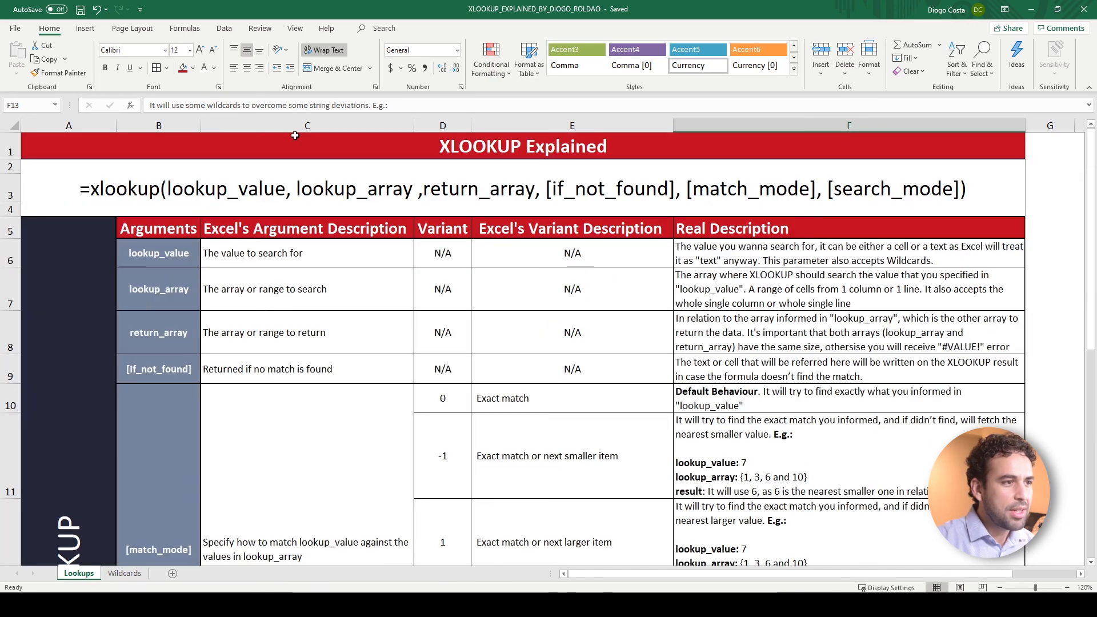
click(274, 147)
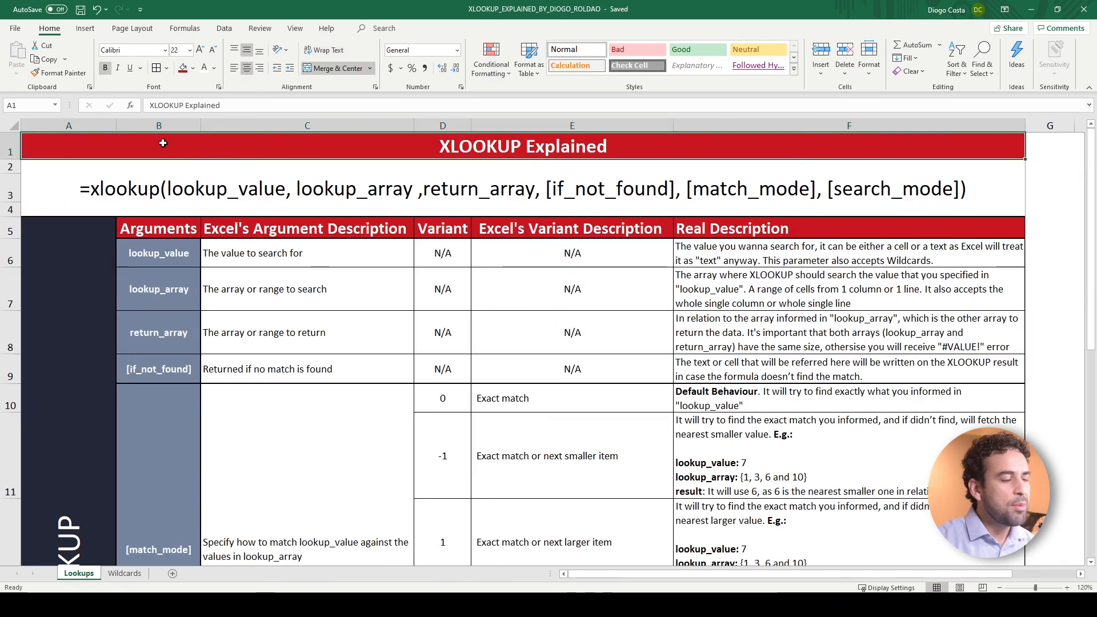